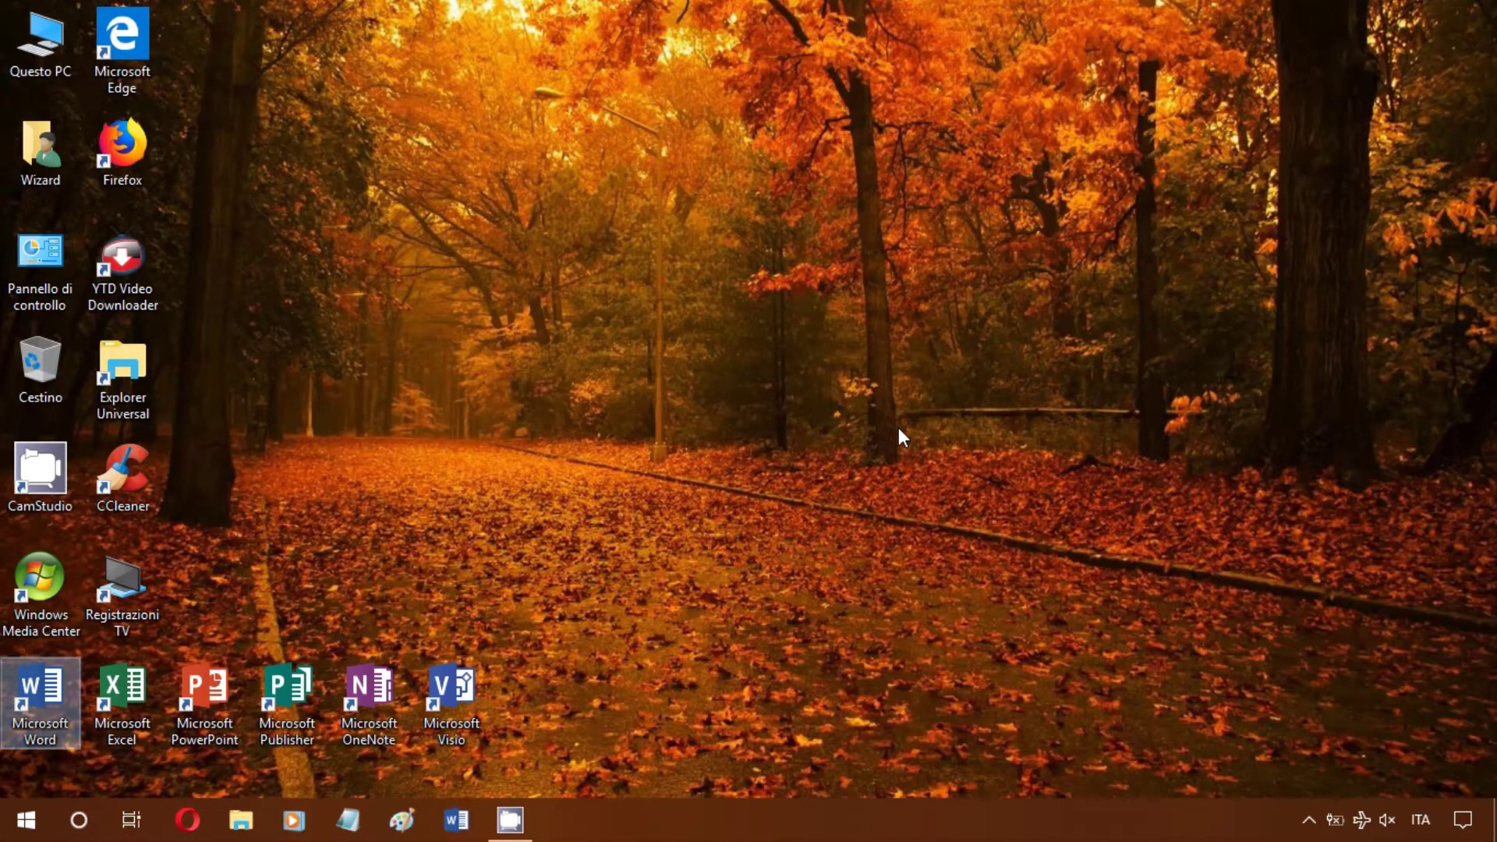
Launch Microsoft Word from the desktop shortcut with a new blank document
key("Return")
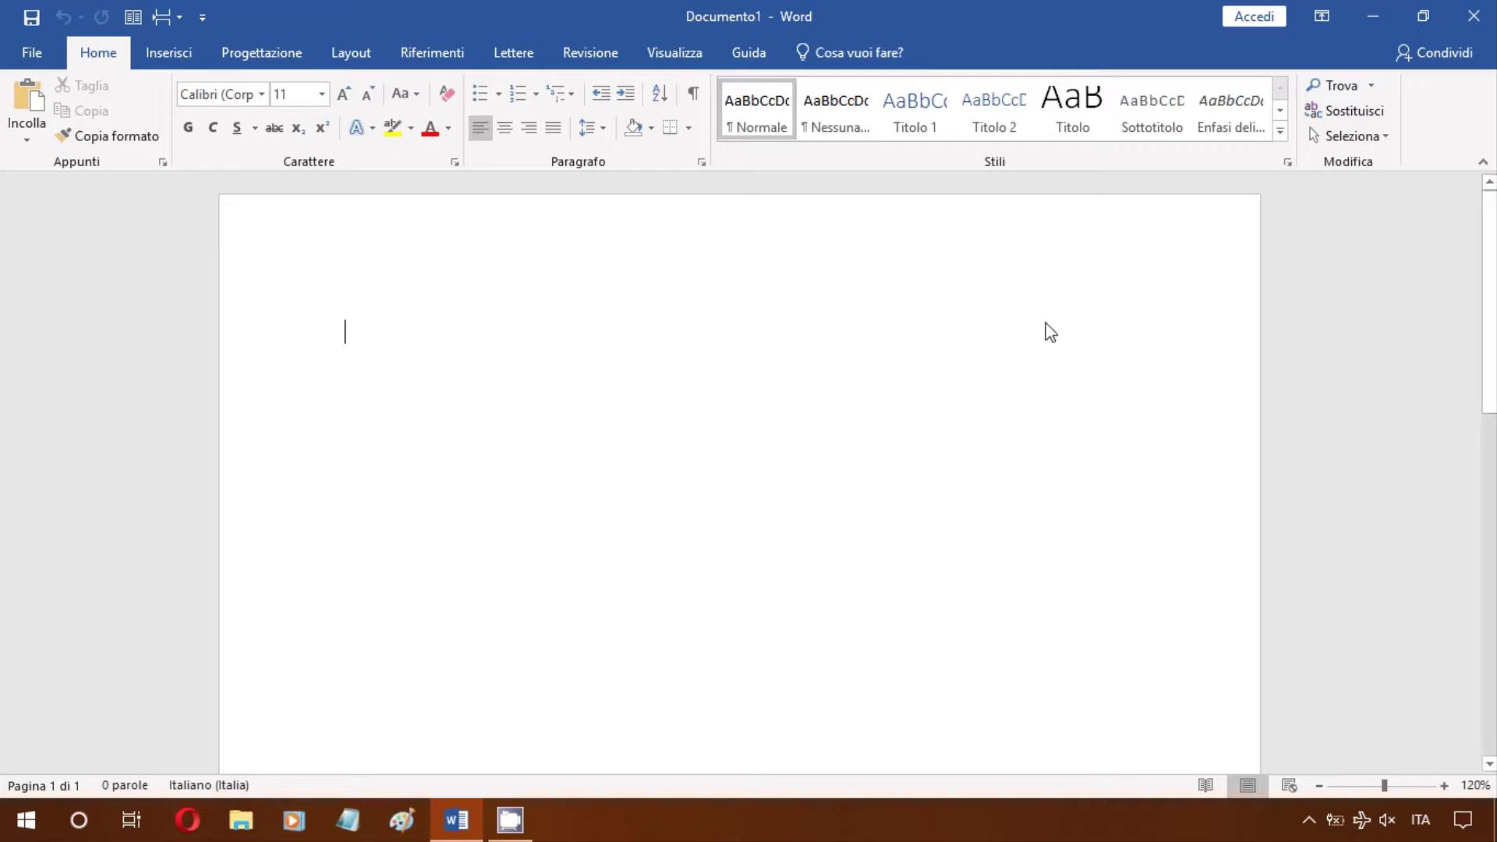
Set Word's Office theme to Nero (black) in Options > Generale
left_click(22, 55)
left_click(73, 630)
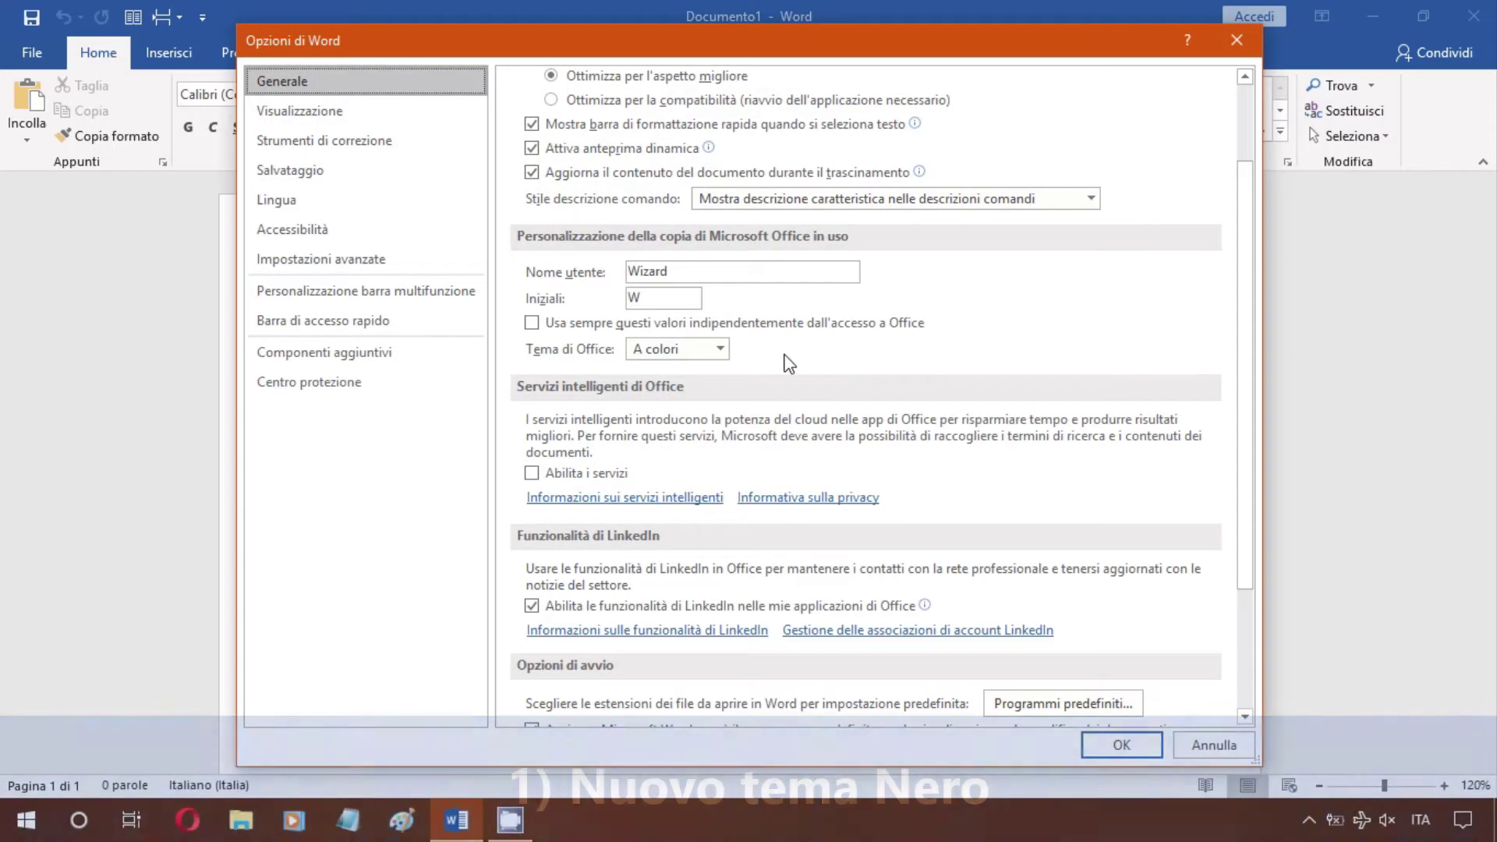
left_click(717, 351)
left_click(640, 412)
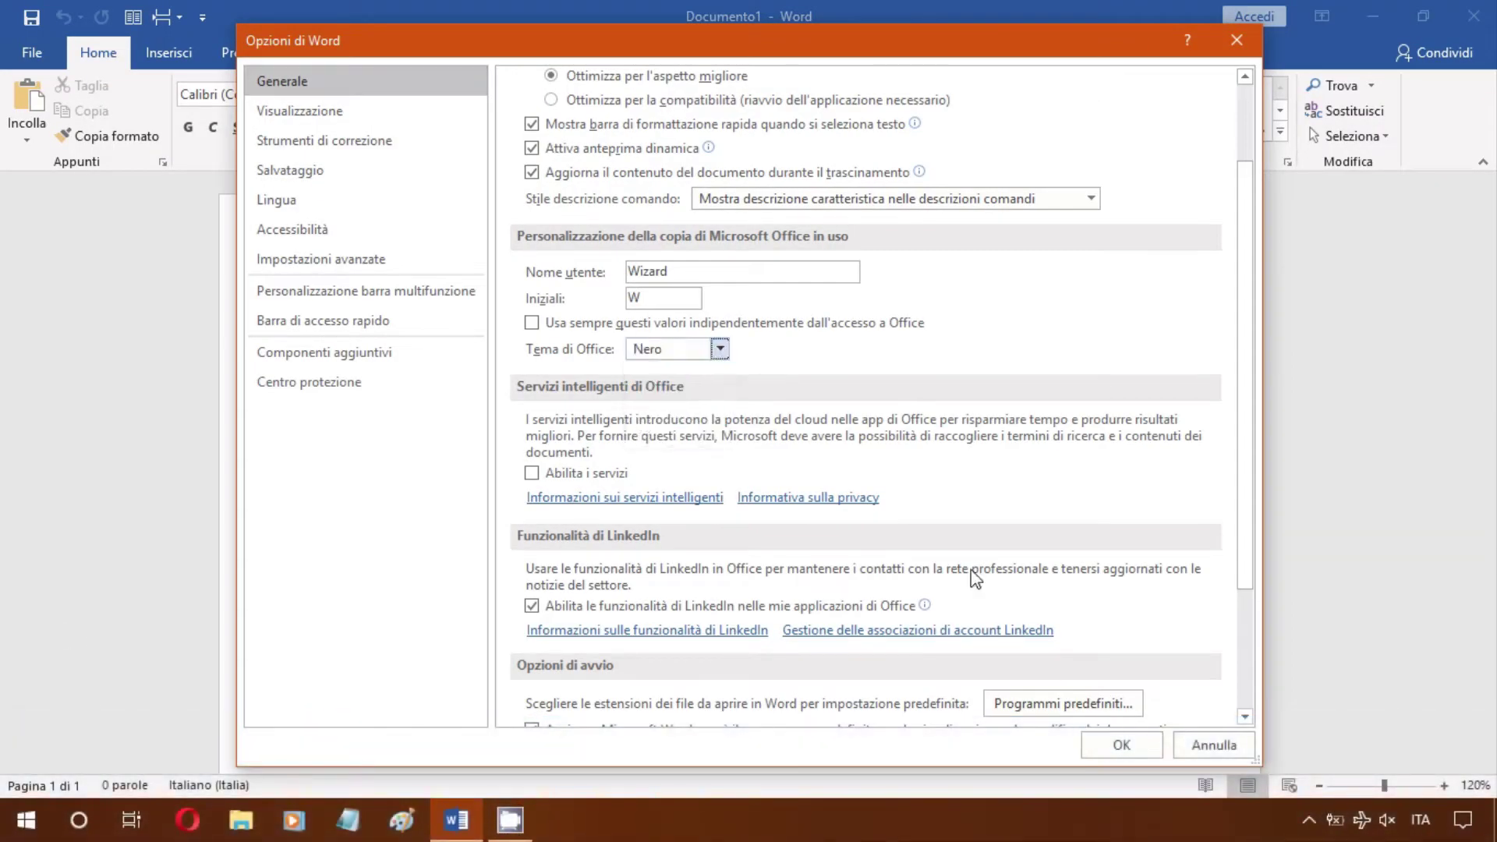
left_click(1111, 743)
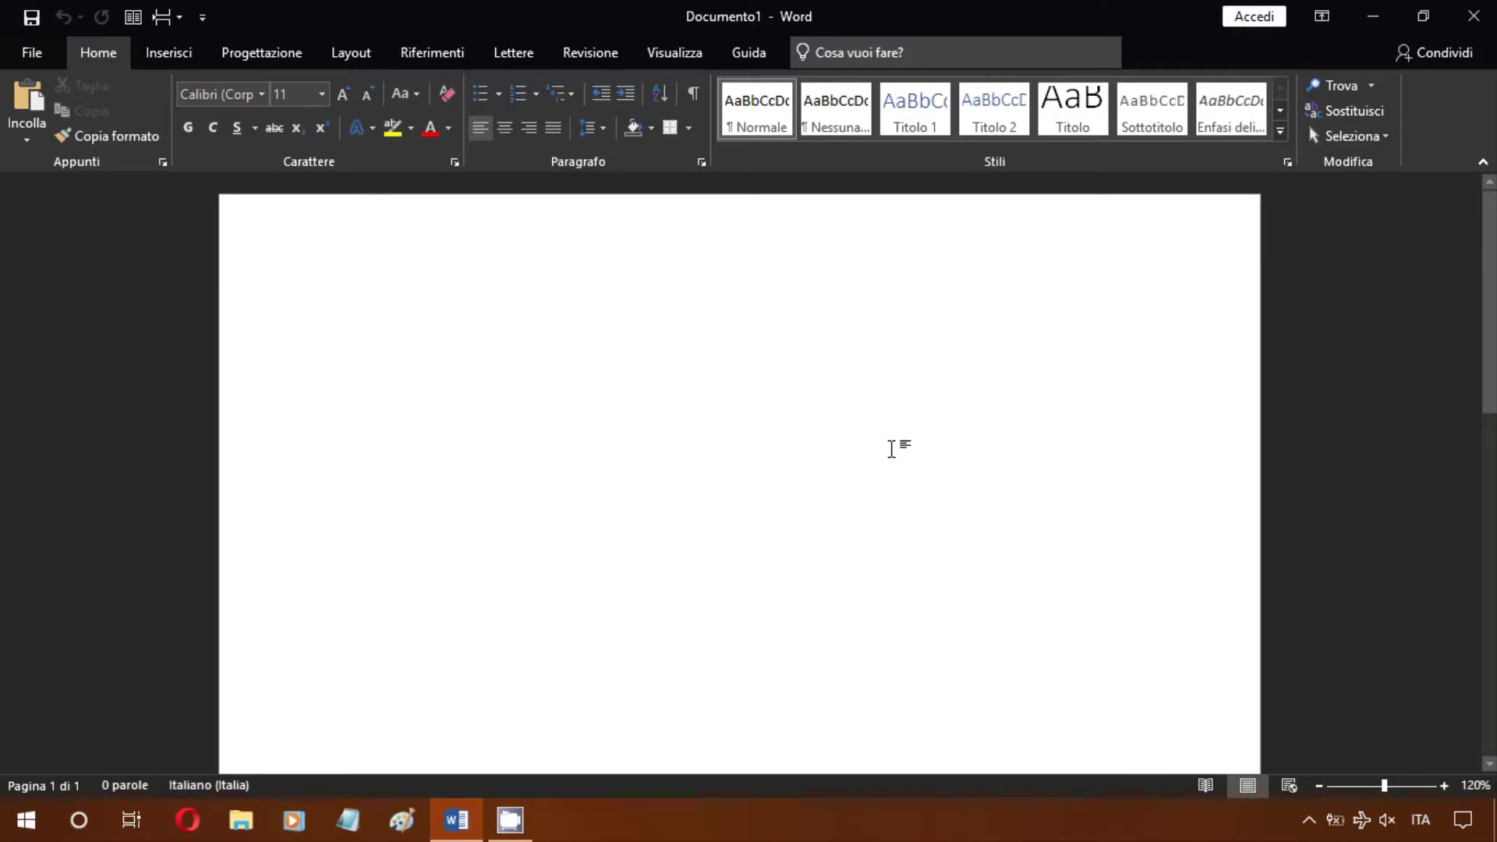
Change the Office theme back to Bianco (white)
left_click(10, 54)
left_click(78, 629)
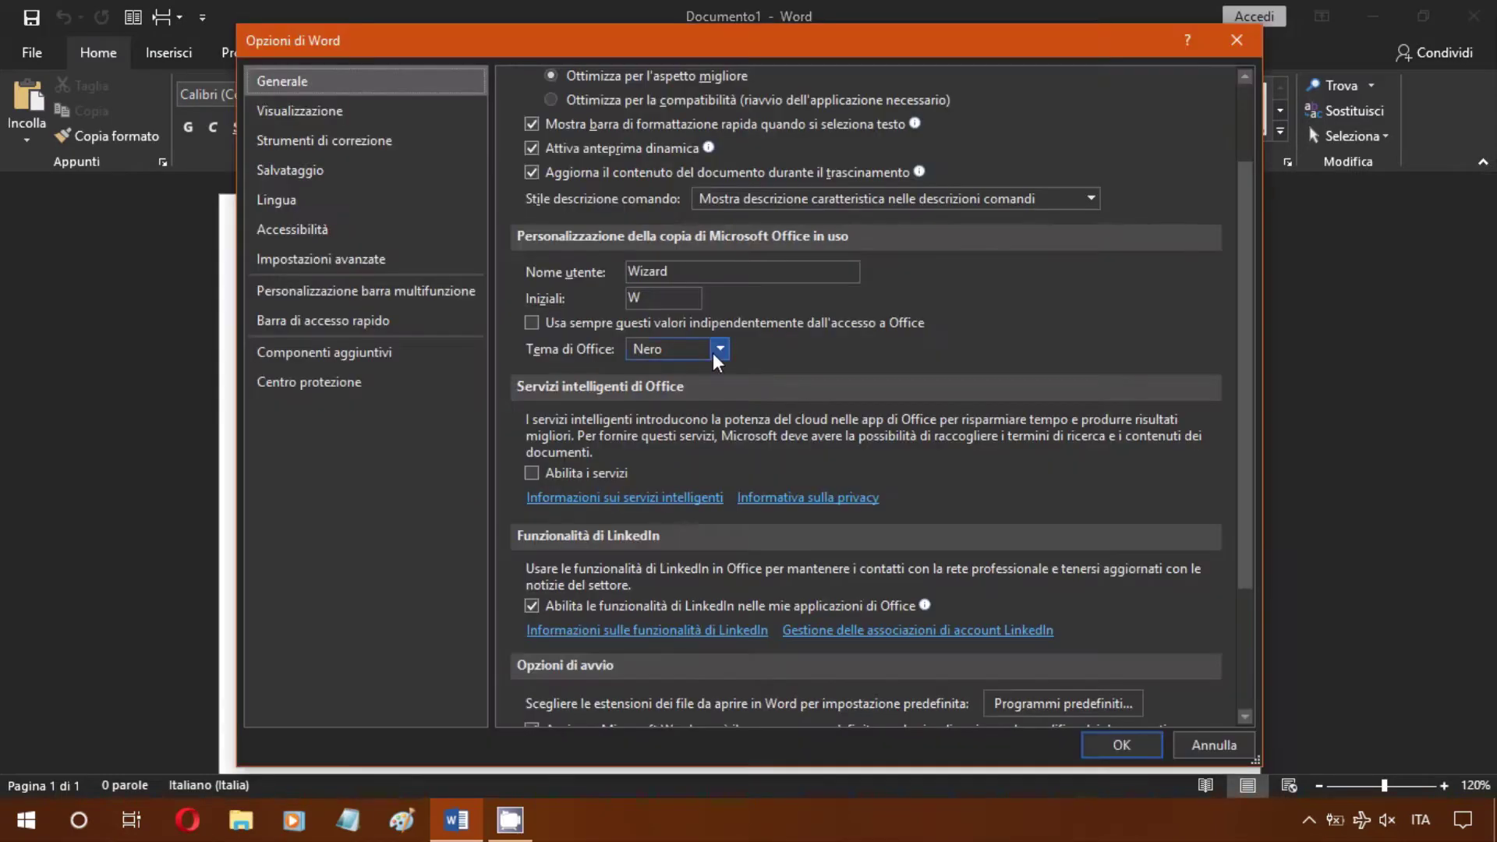
left_click(715, 352)
left_click(658, 438)
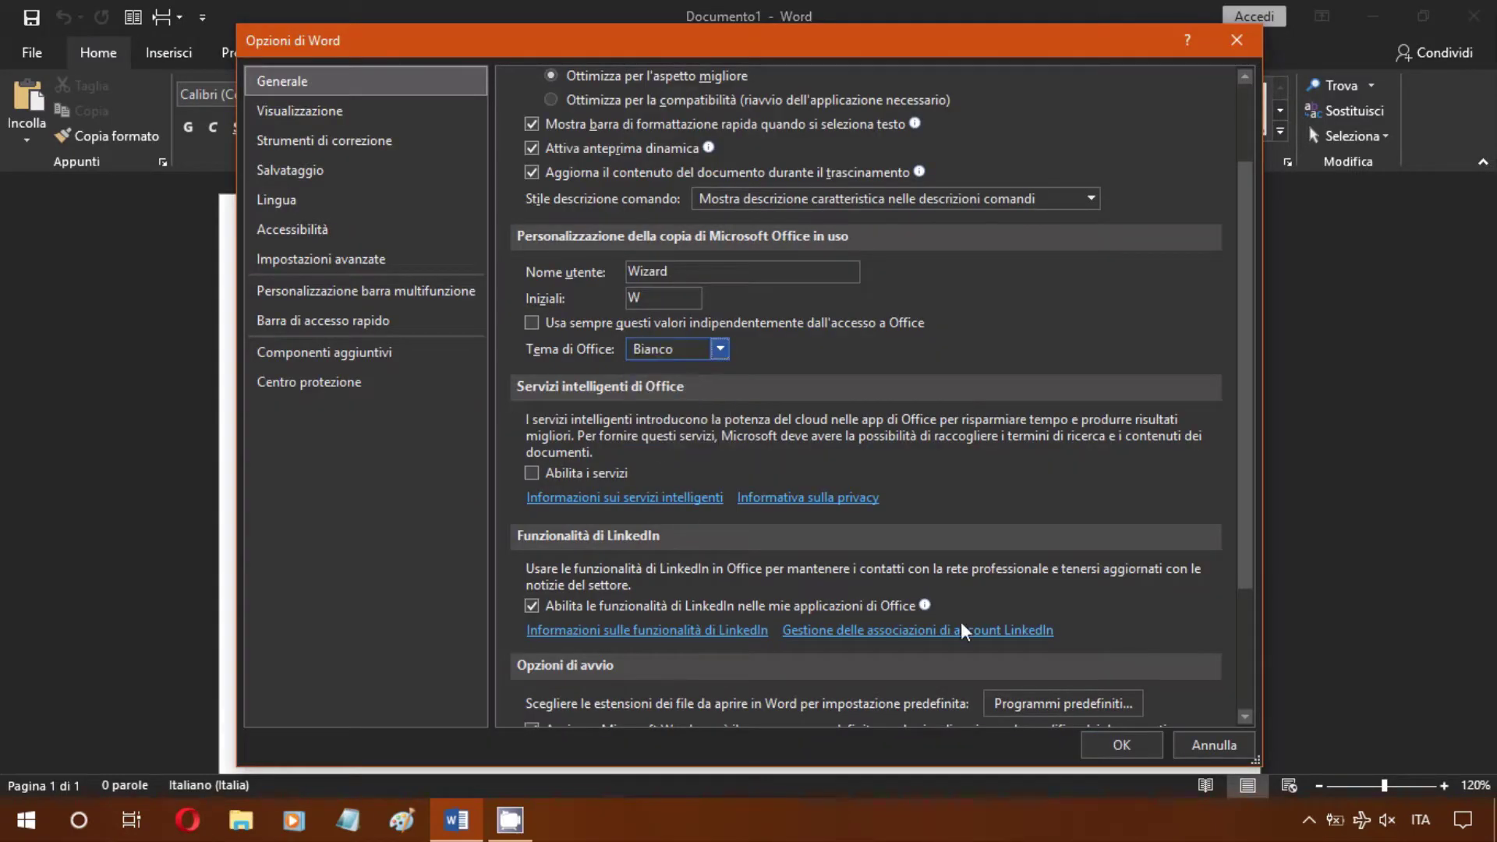
left_click(1119, 744)
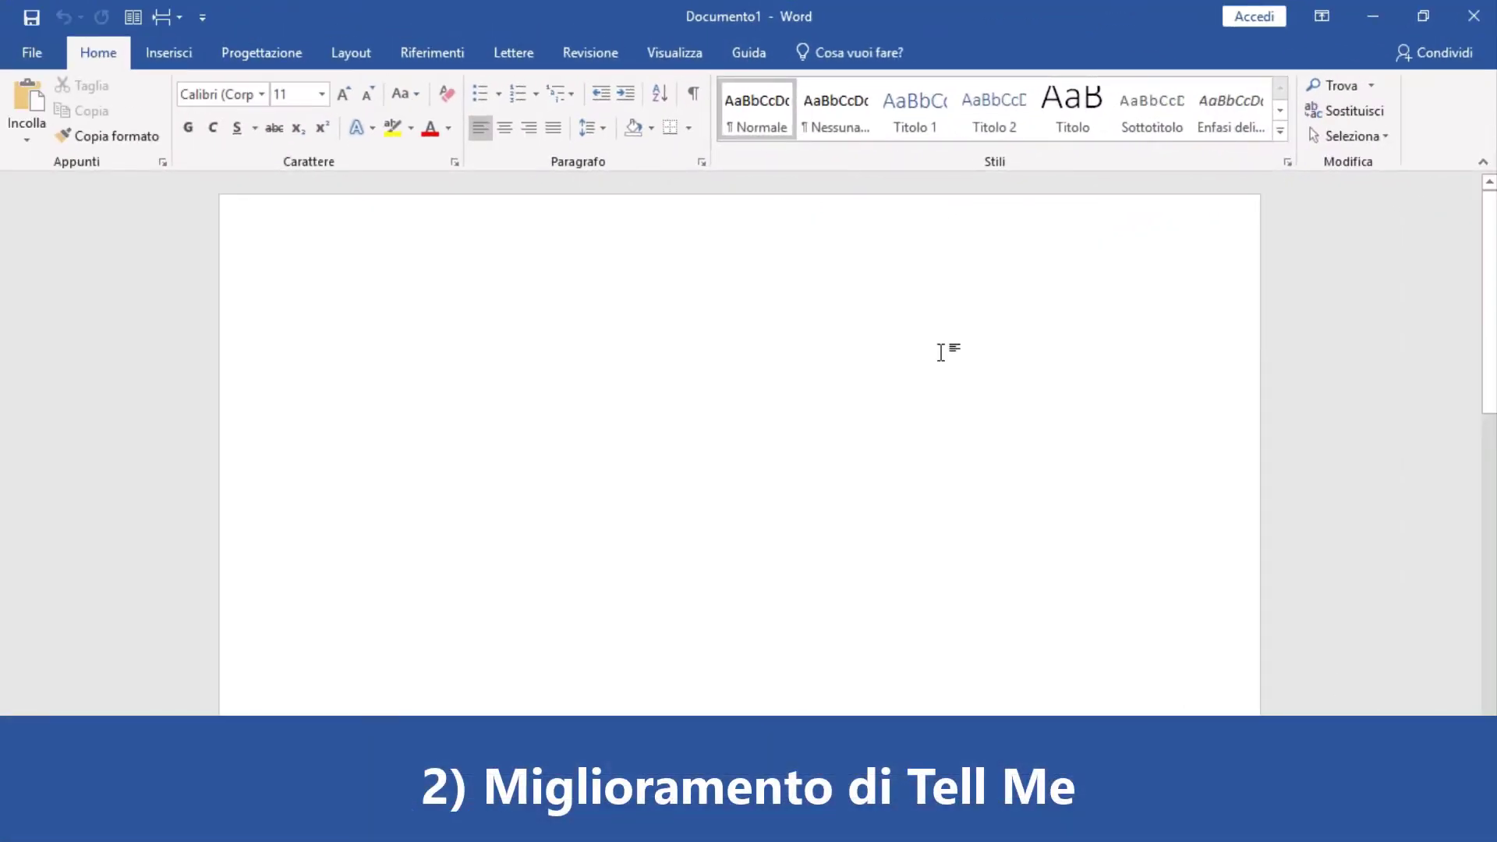
left_click(870, 52)
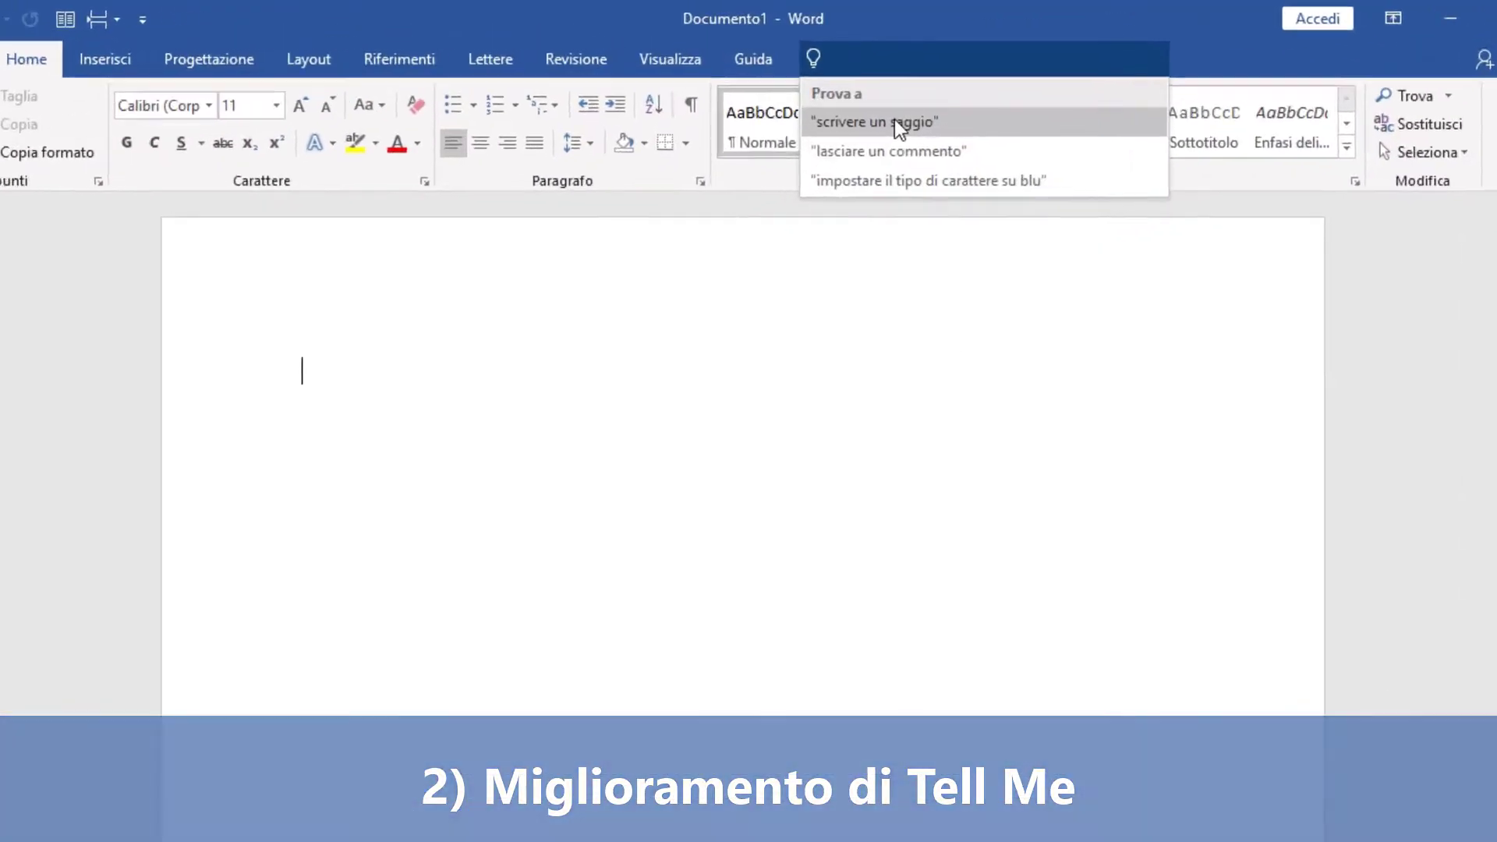
left_click(889, 109)
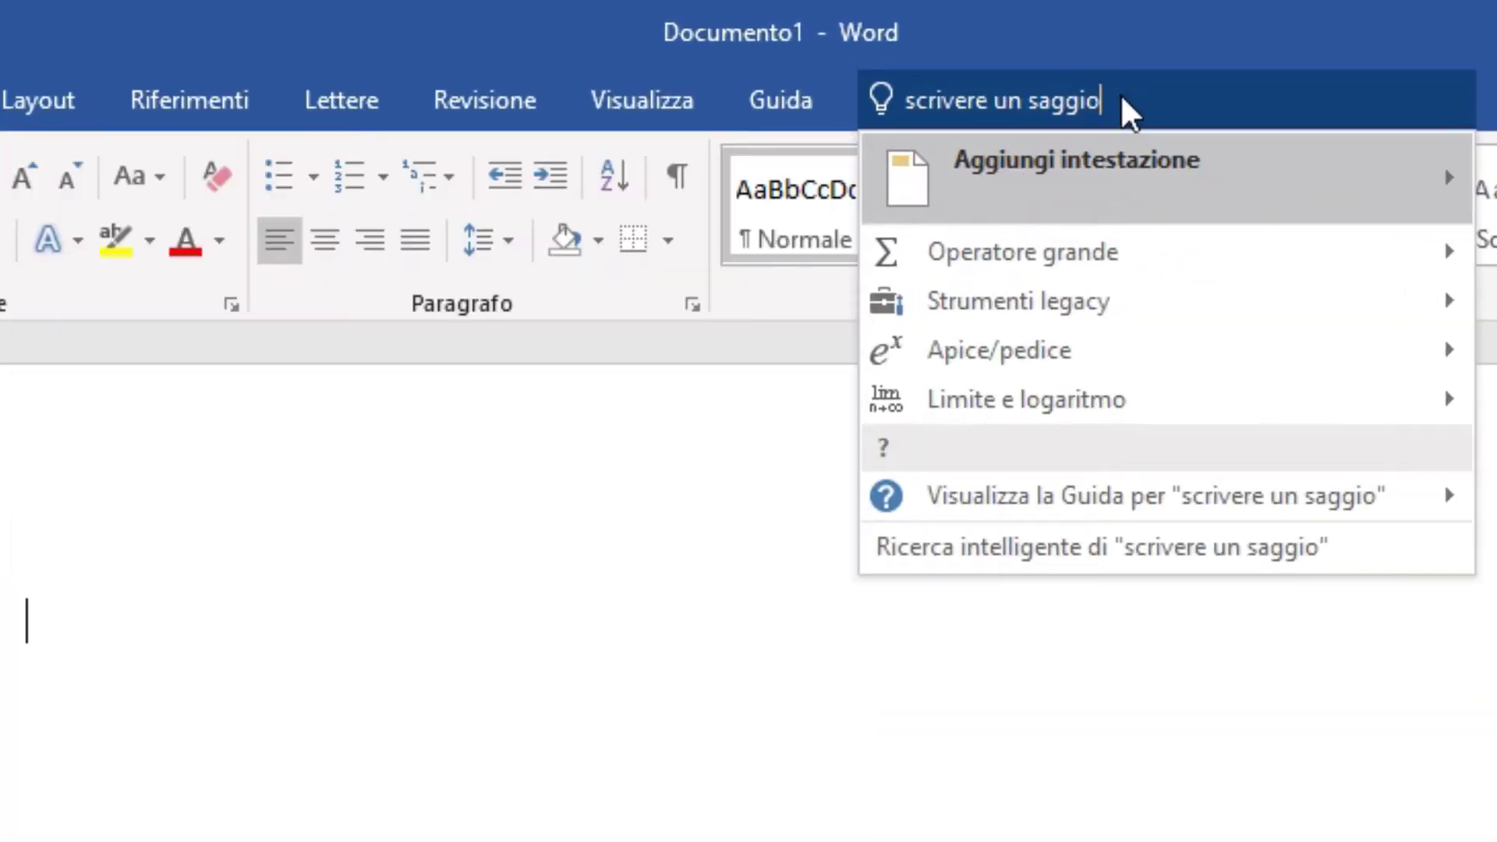
key("ctrl+a")
key("BackSpace")
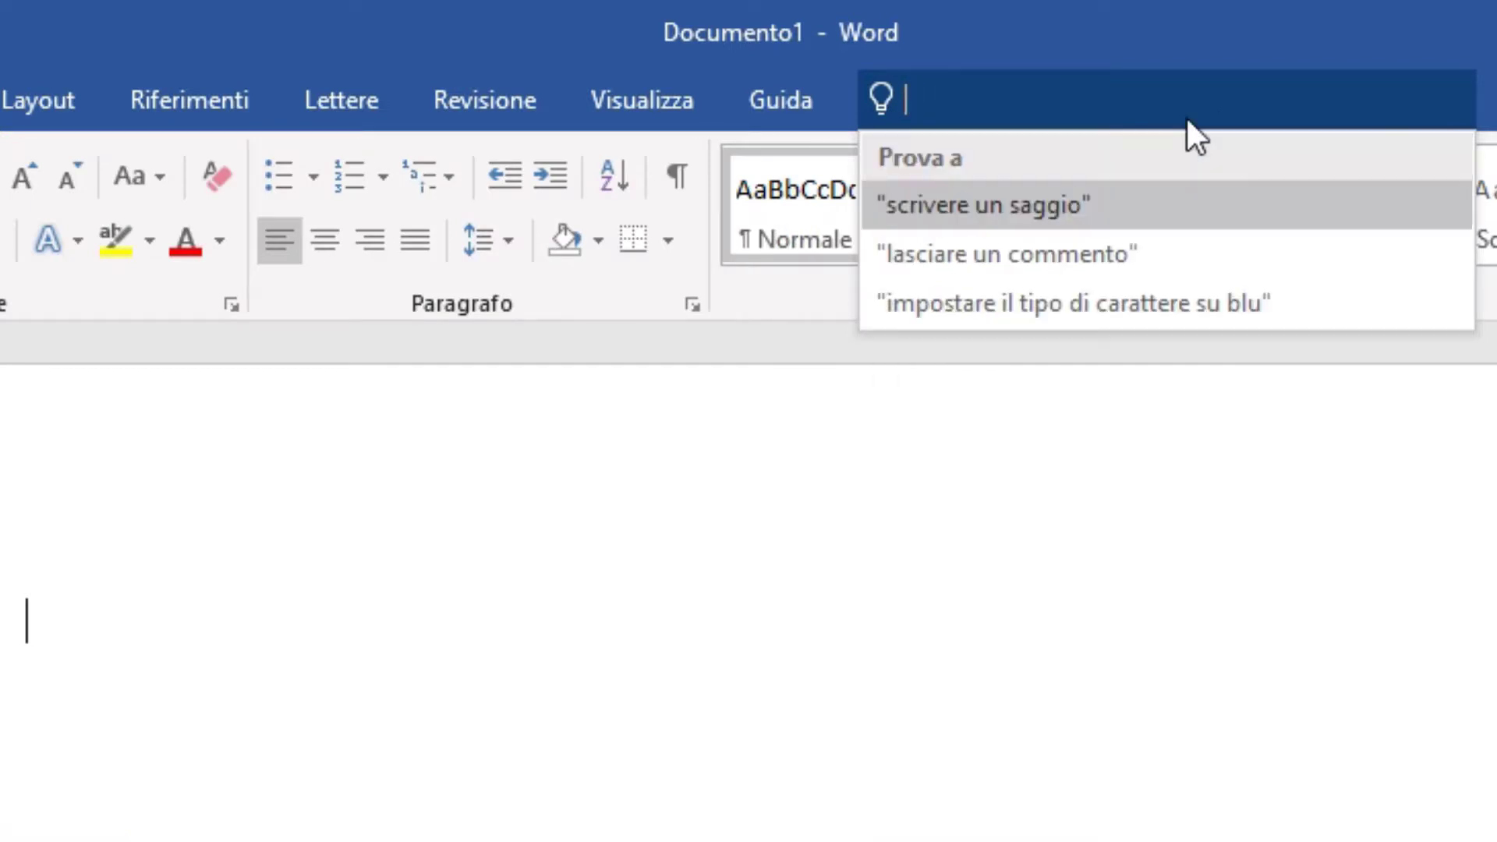
type("ins")
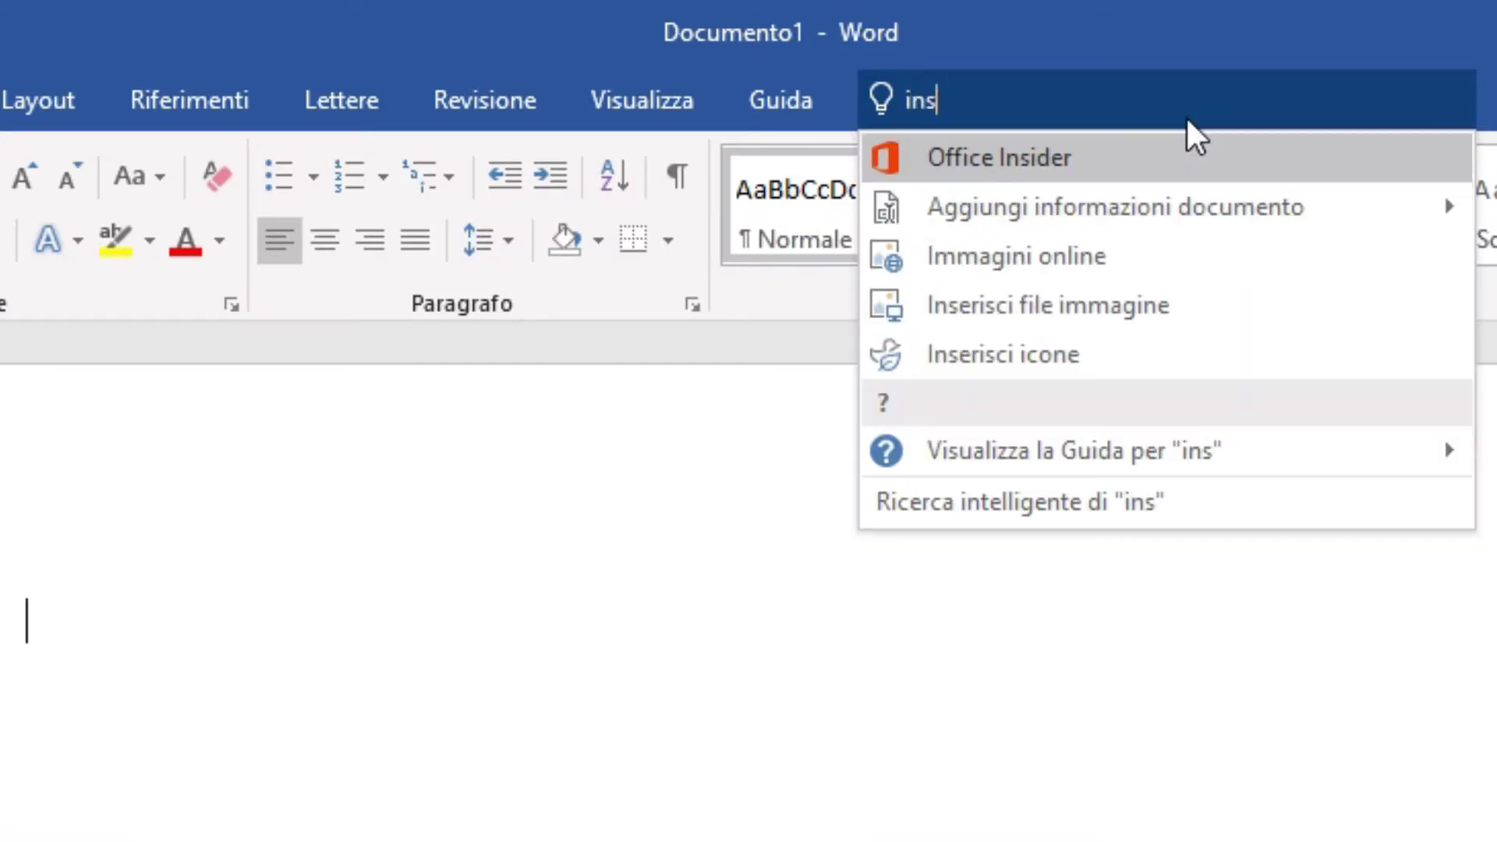
type("erire un imm")
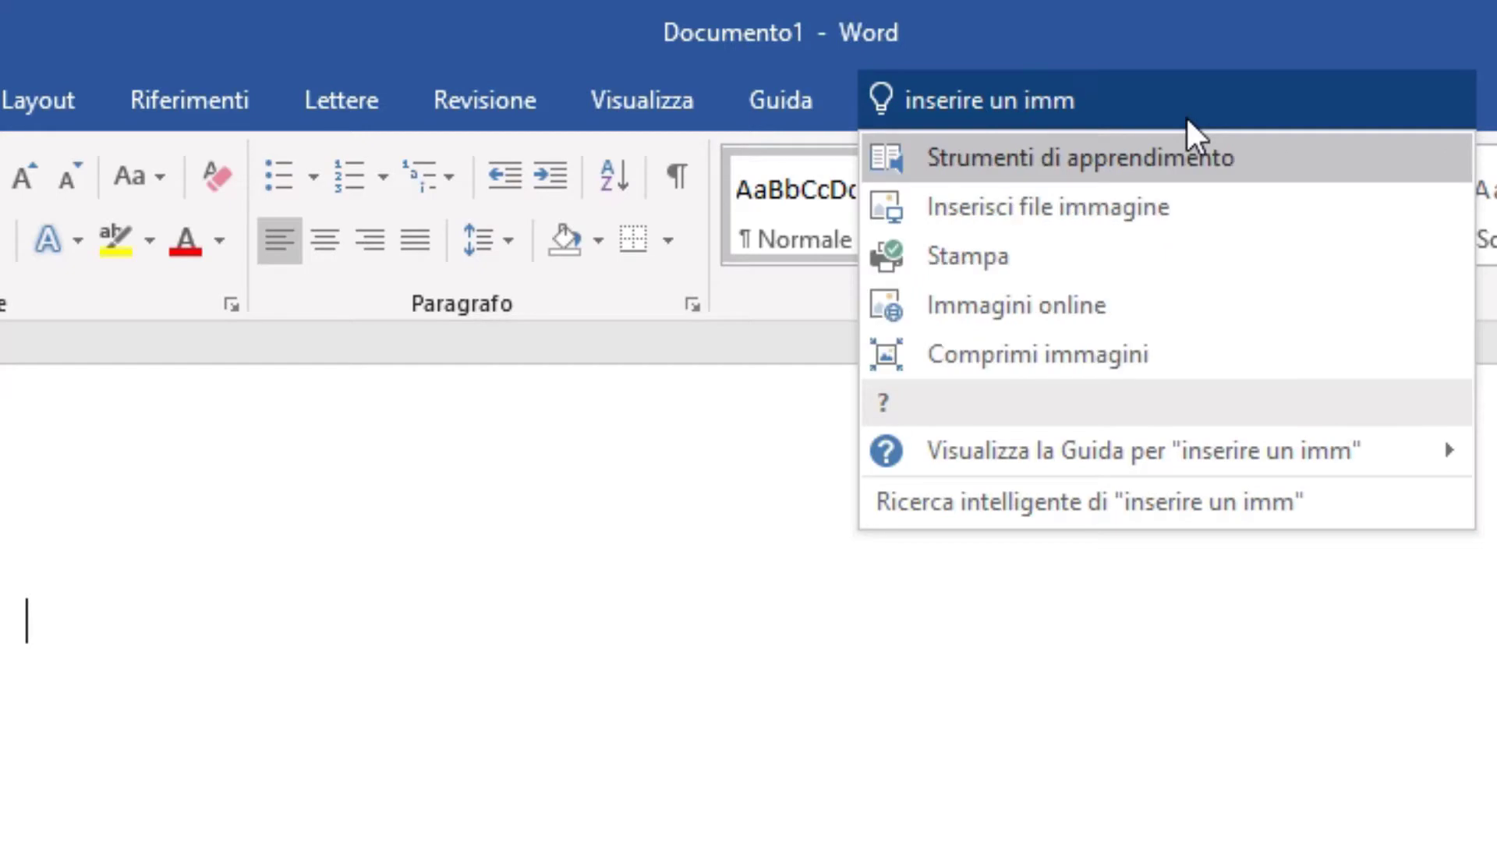
type("ag")
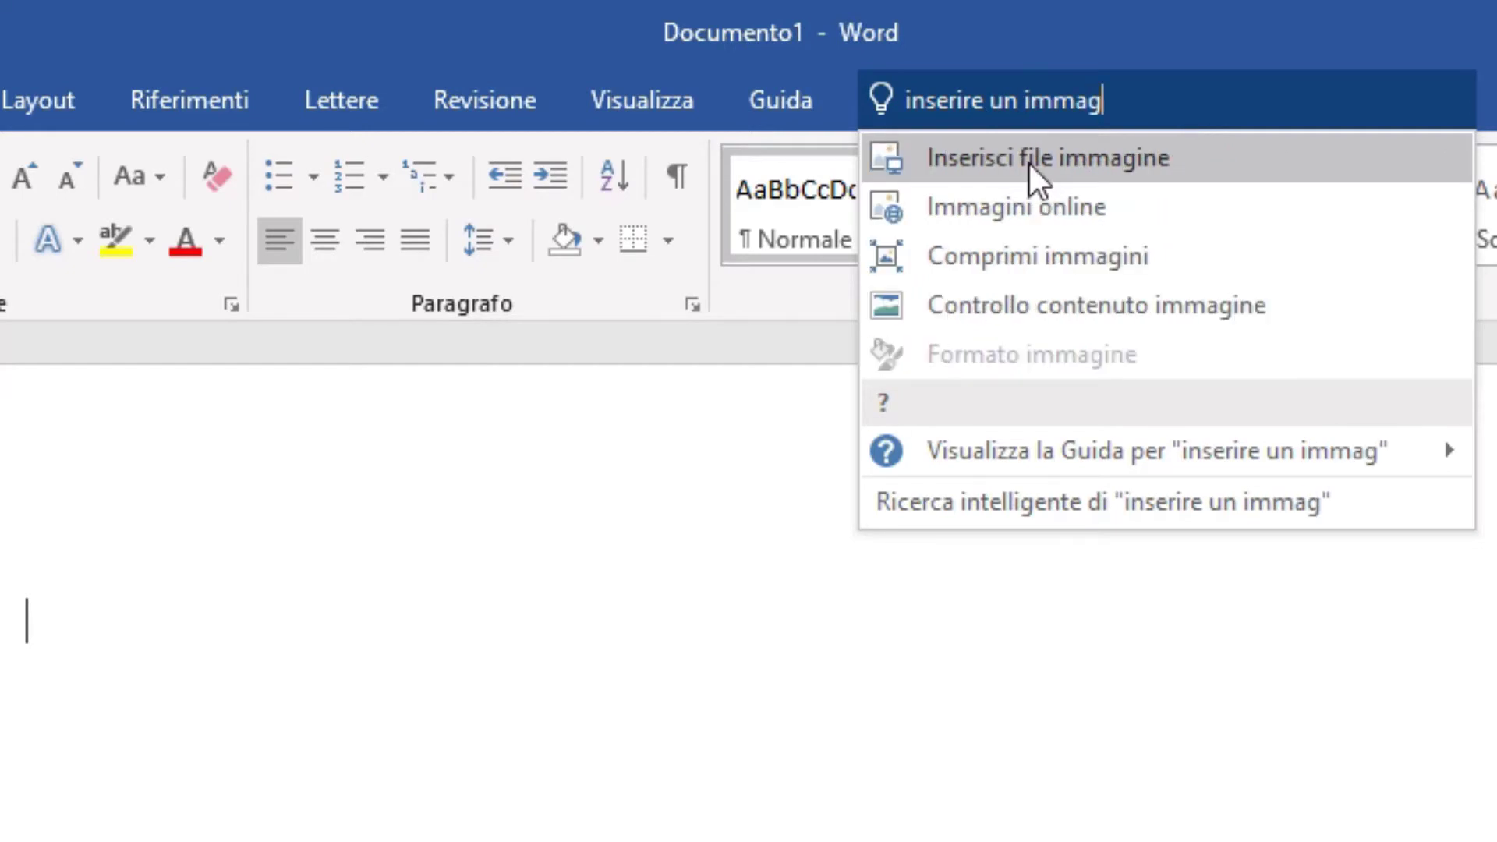
left_click(1030, 162)
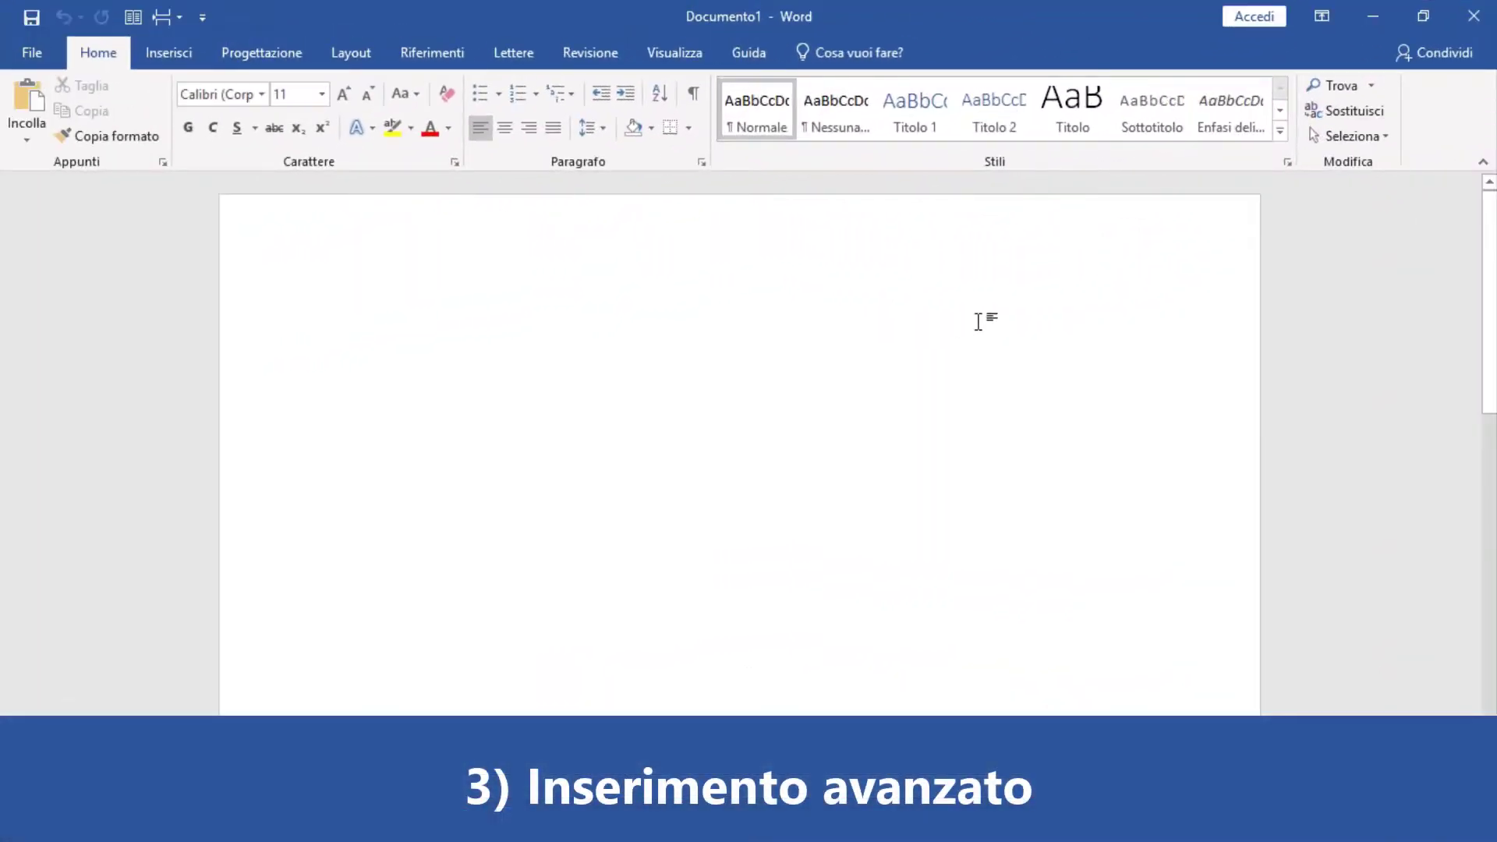
On the Inserisci tab, browse Modelli 3D > Da un file, then cancel without inserting
left_click(193, 48)
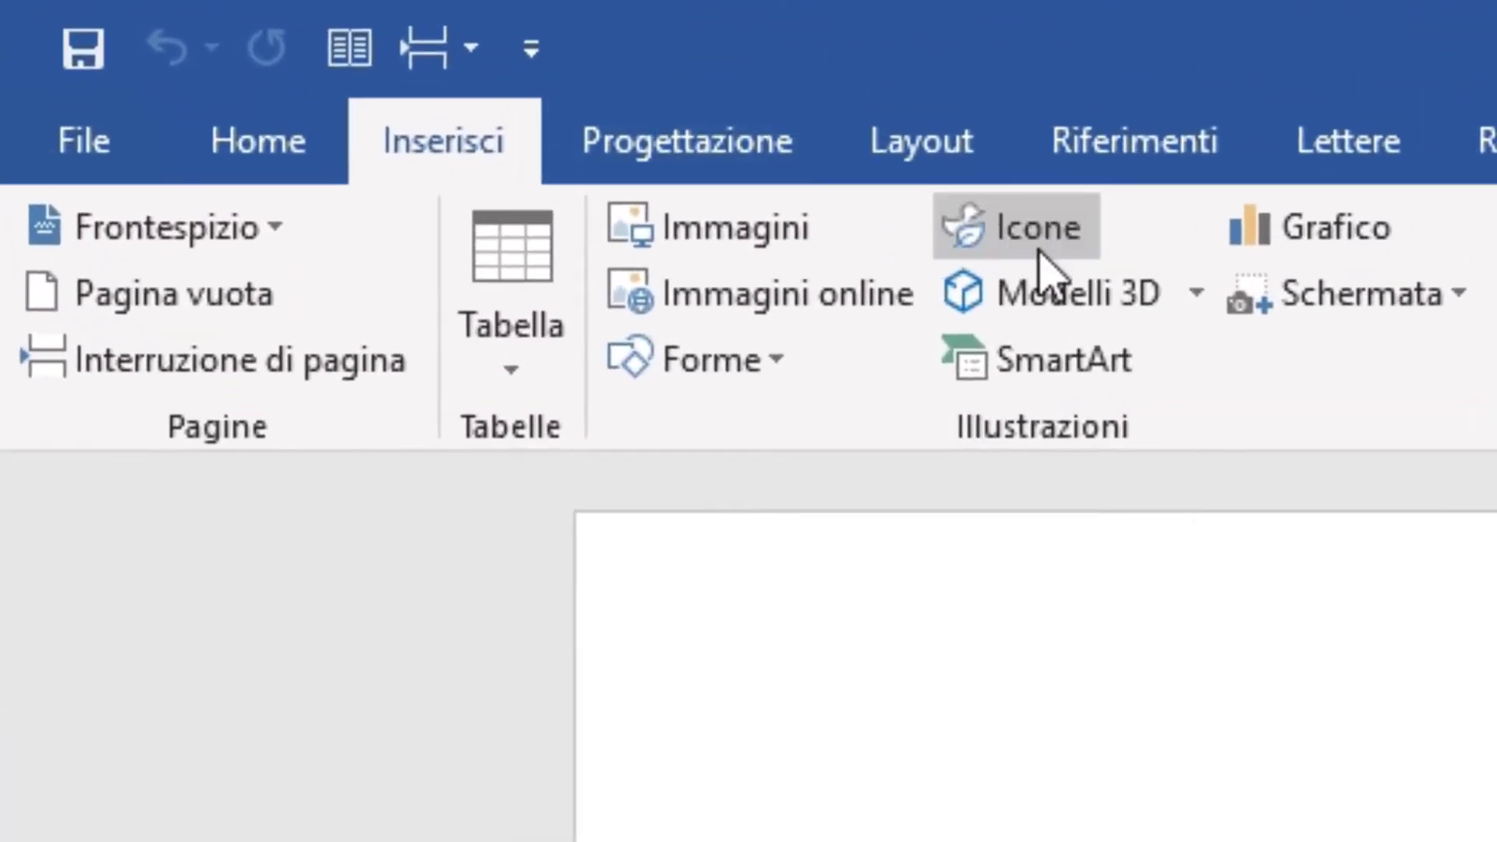
left_click(1197, 306)
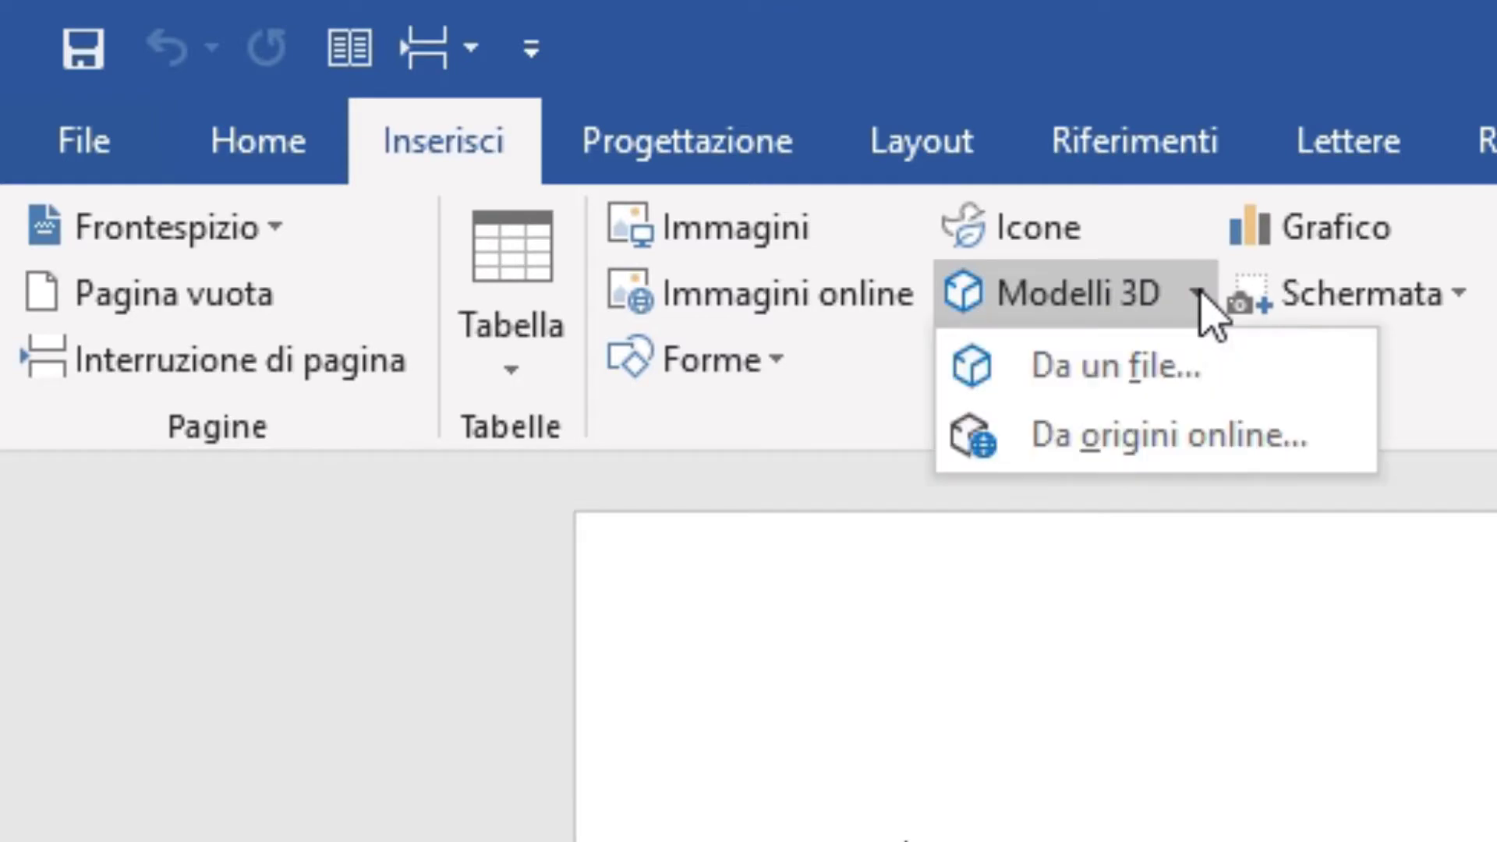
left_click(1154, 366)
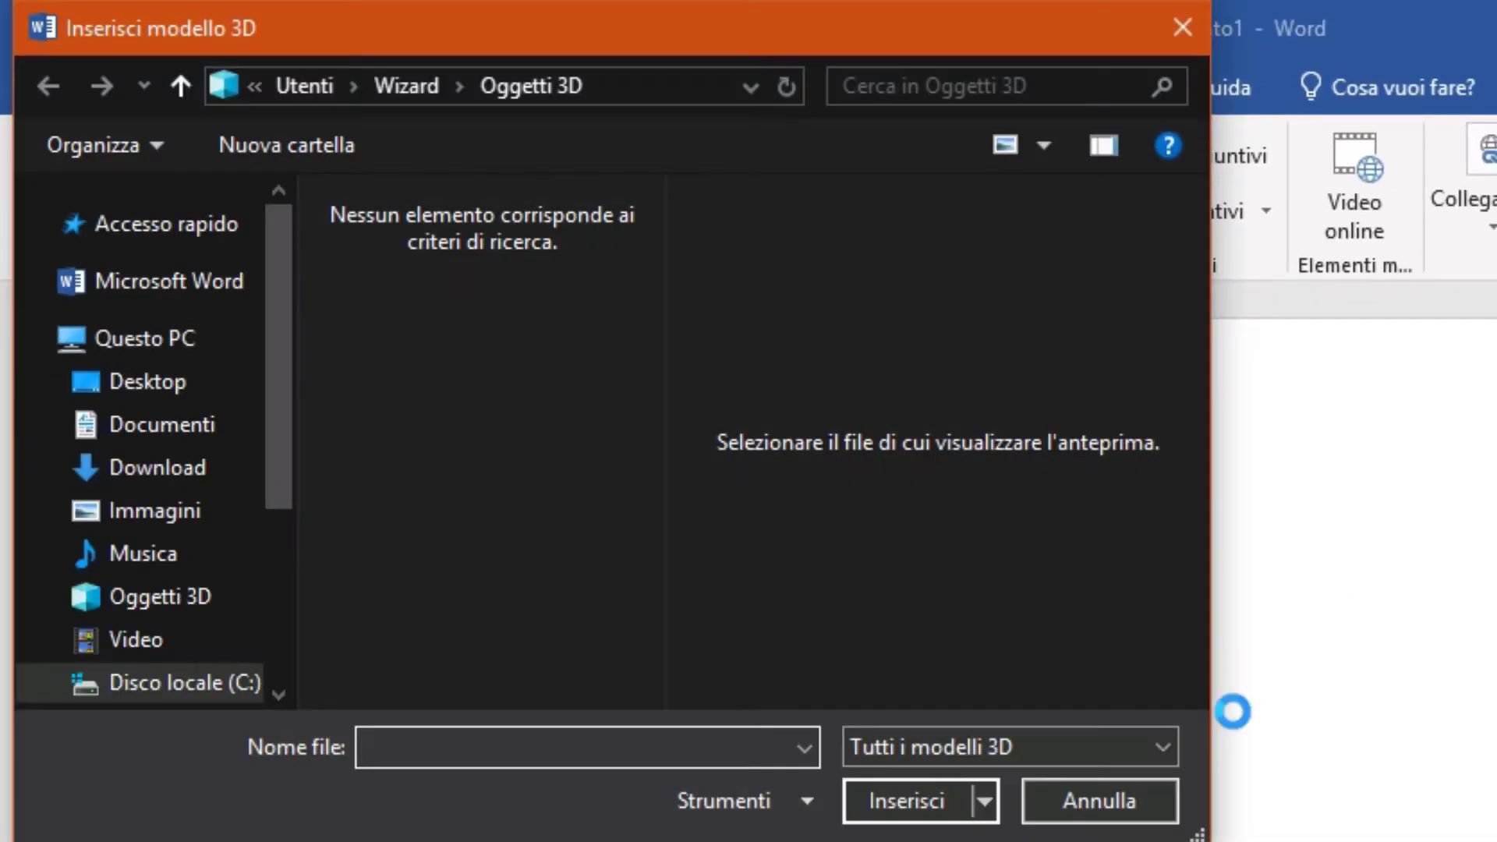
left_click(1100, 794)
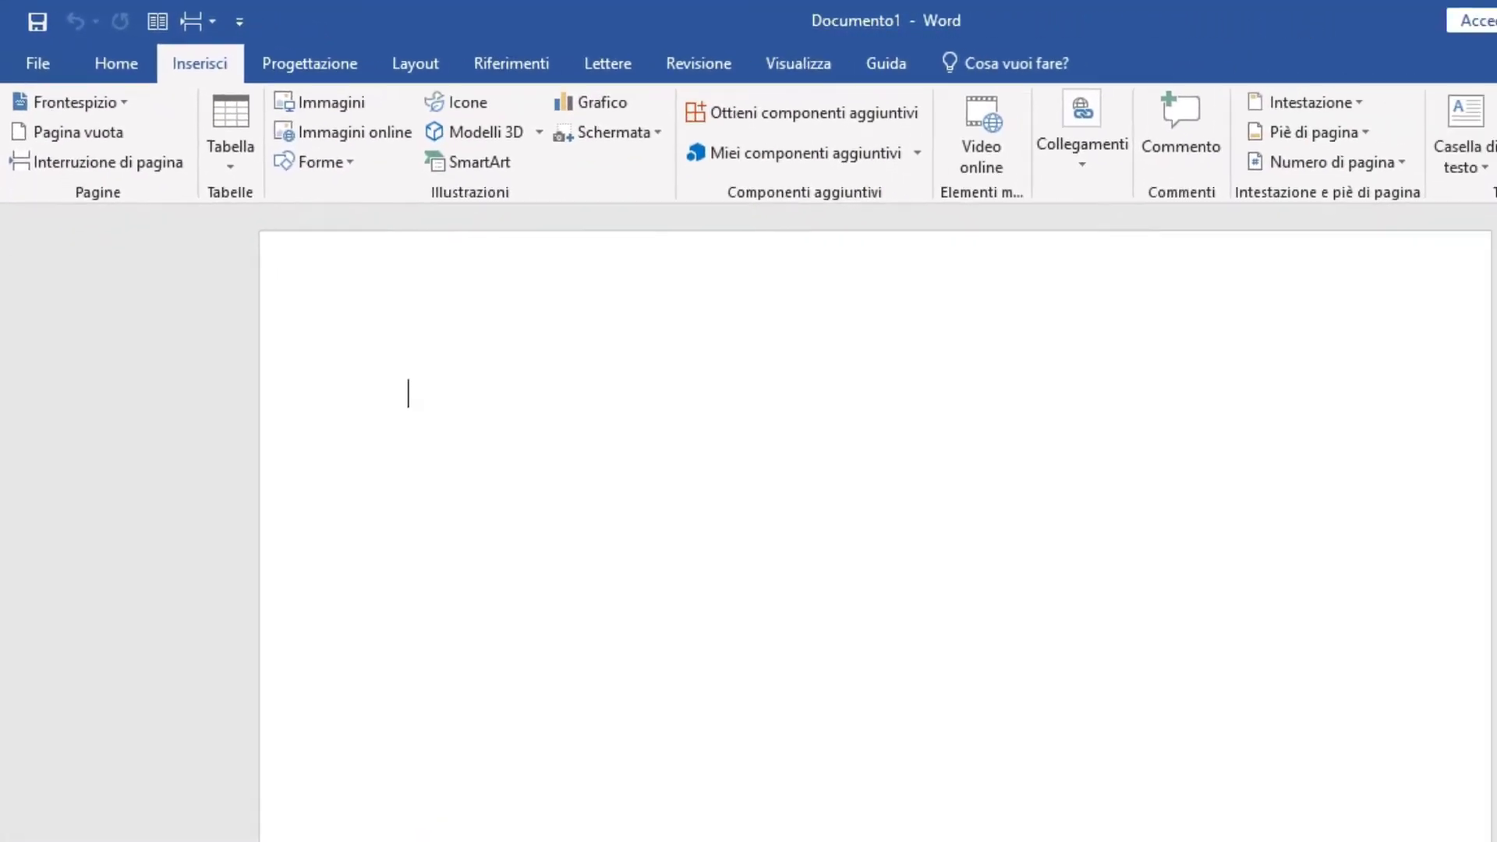
Launch Publisher, create a Vuota A4 (Verticale) publication, and show its Inserisci tools
key("super")
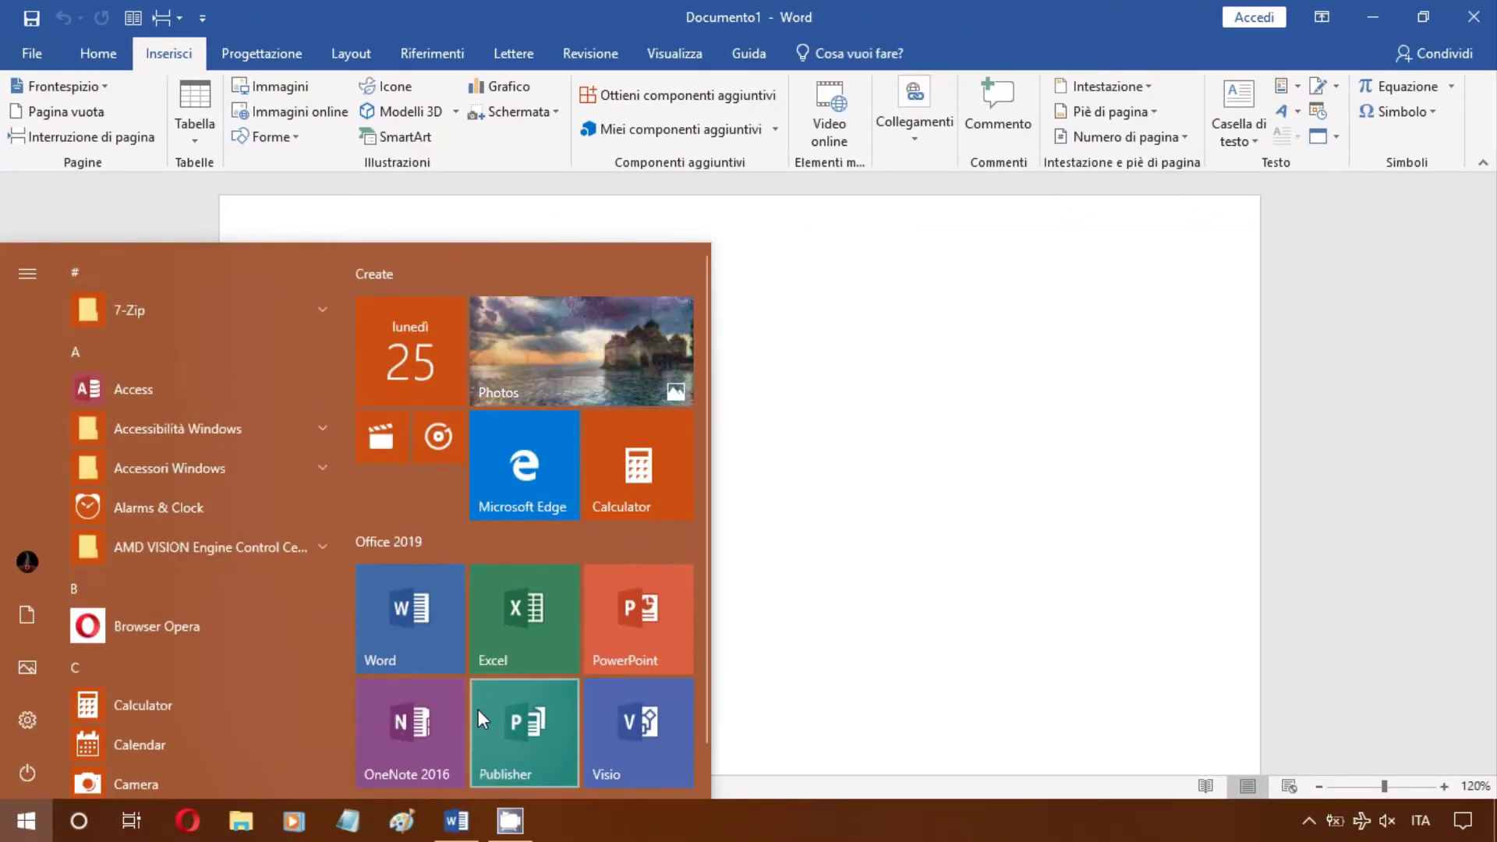
left_click(479, 709)
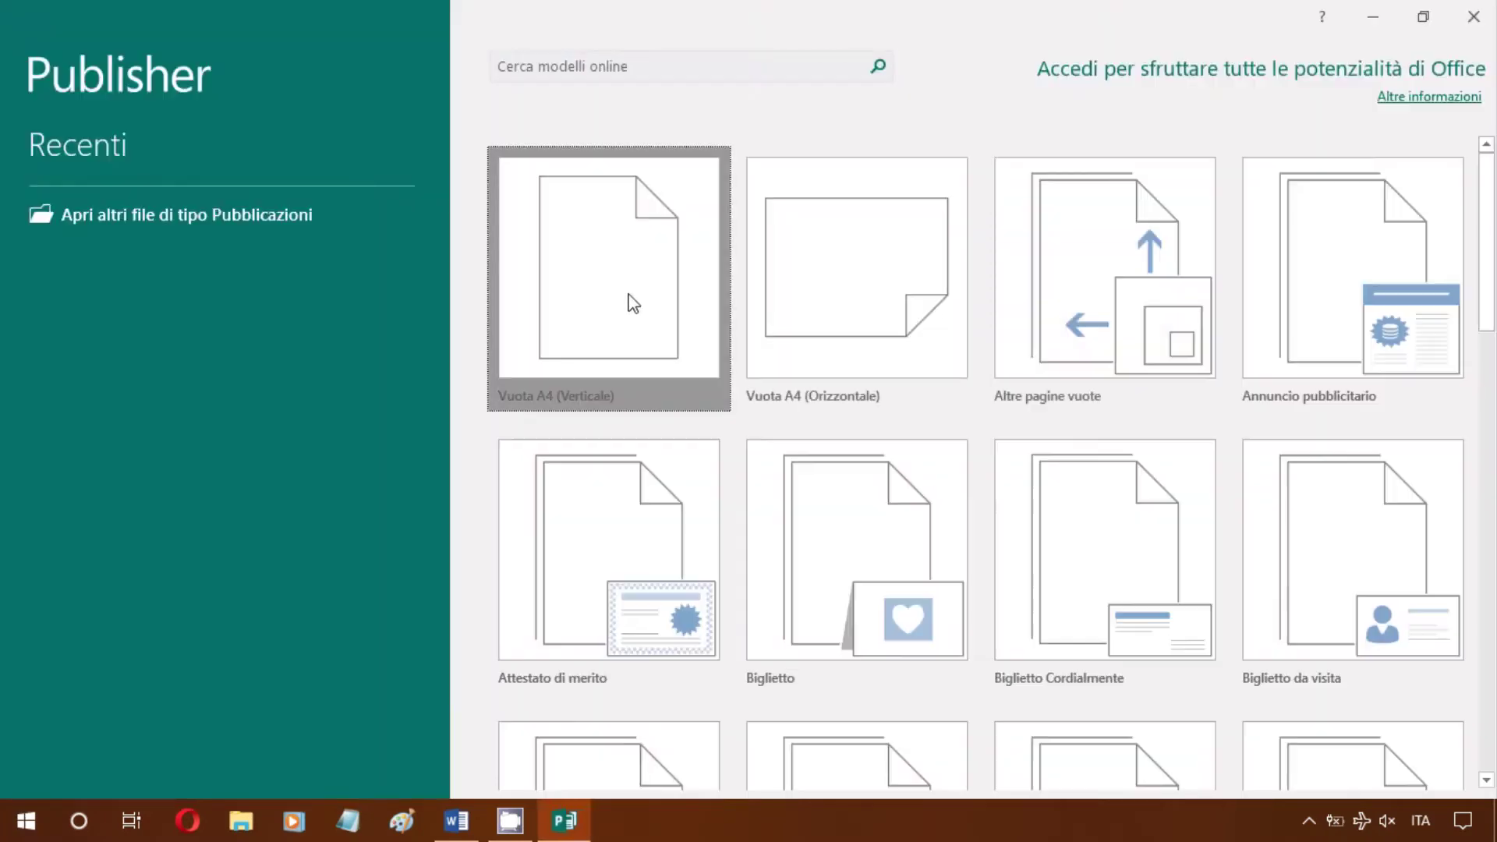
left_click(629, 301)
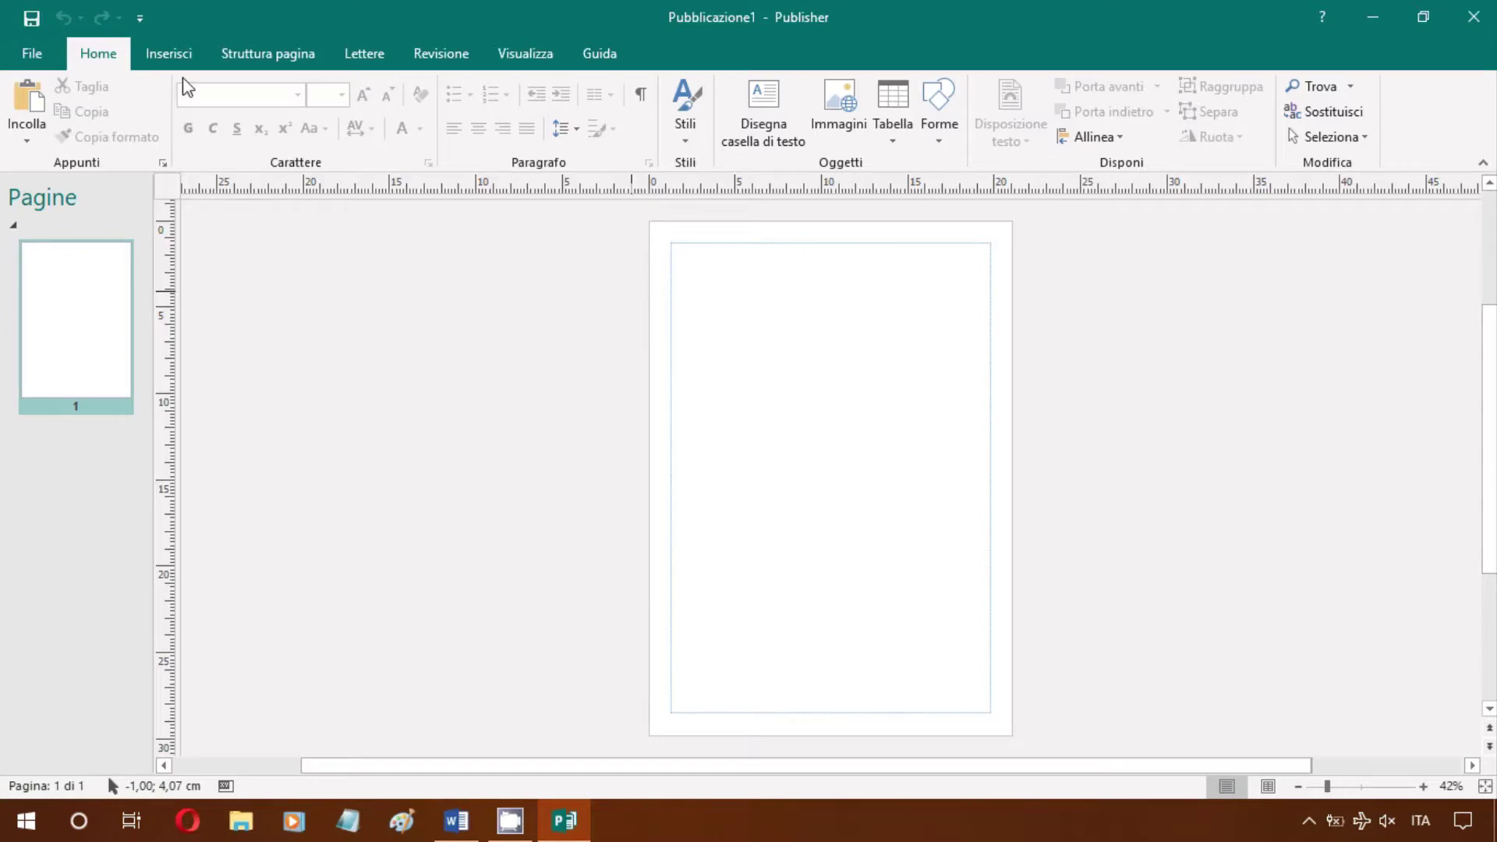
left_click(176, 60)
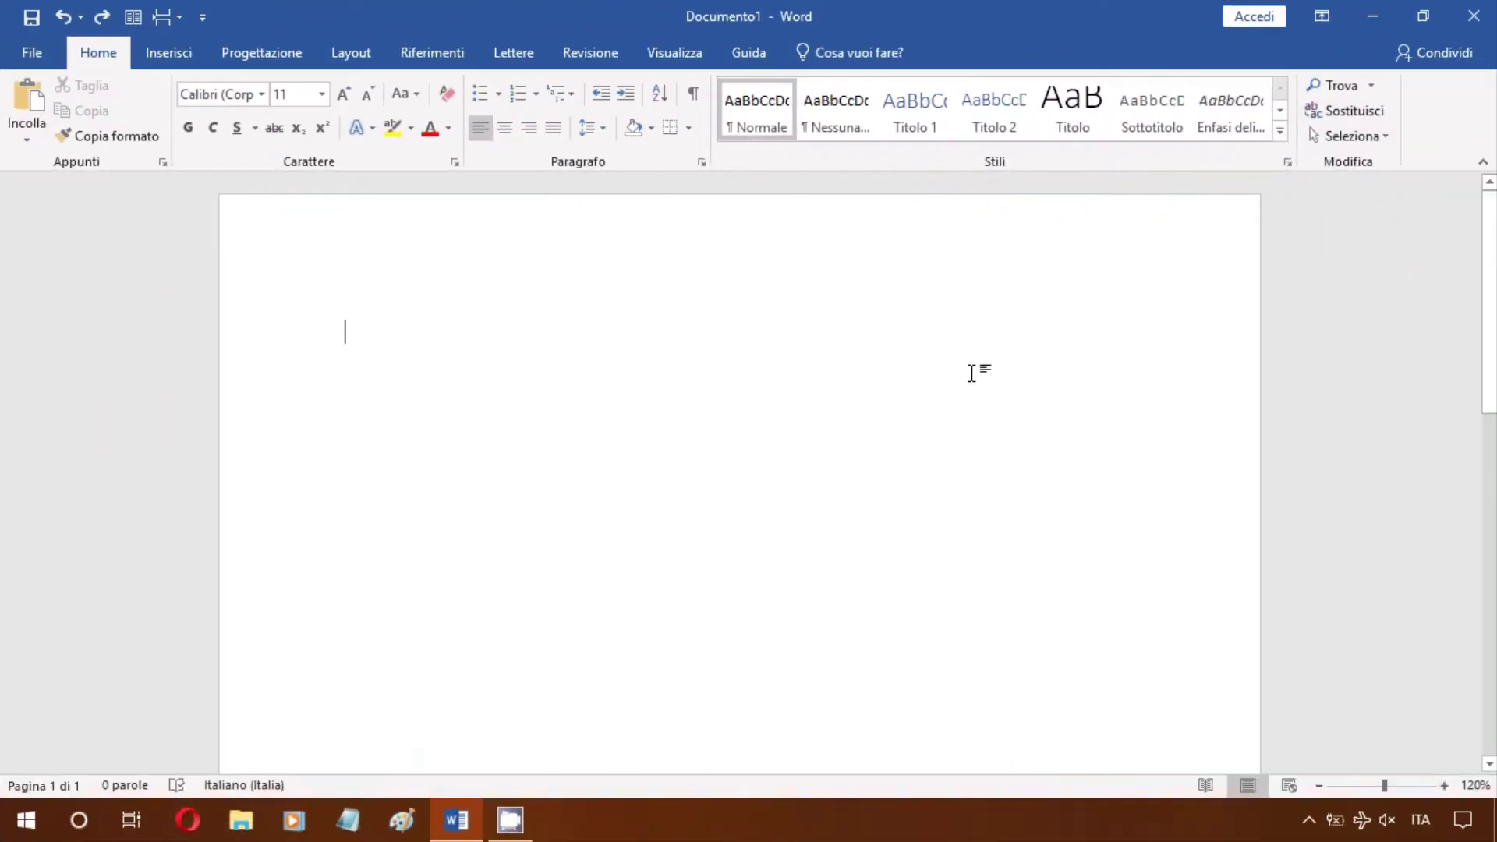
Paste 'ciao mondo!!!!', read it aloud with Leggi ad alta voce, then stop the reading
type("ciao mondo!!!!")
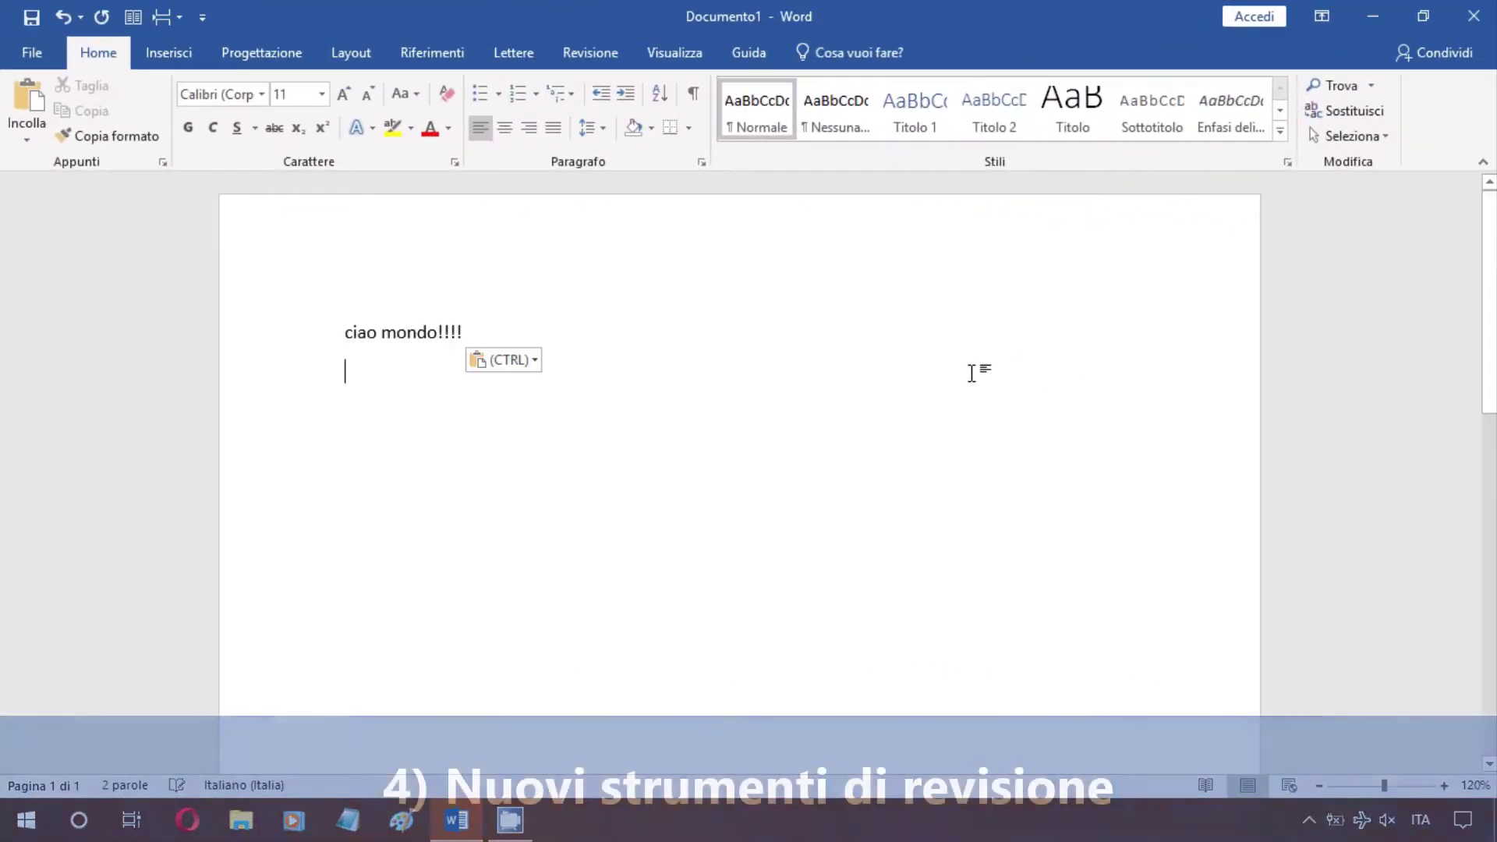
key("Up")
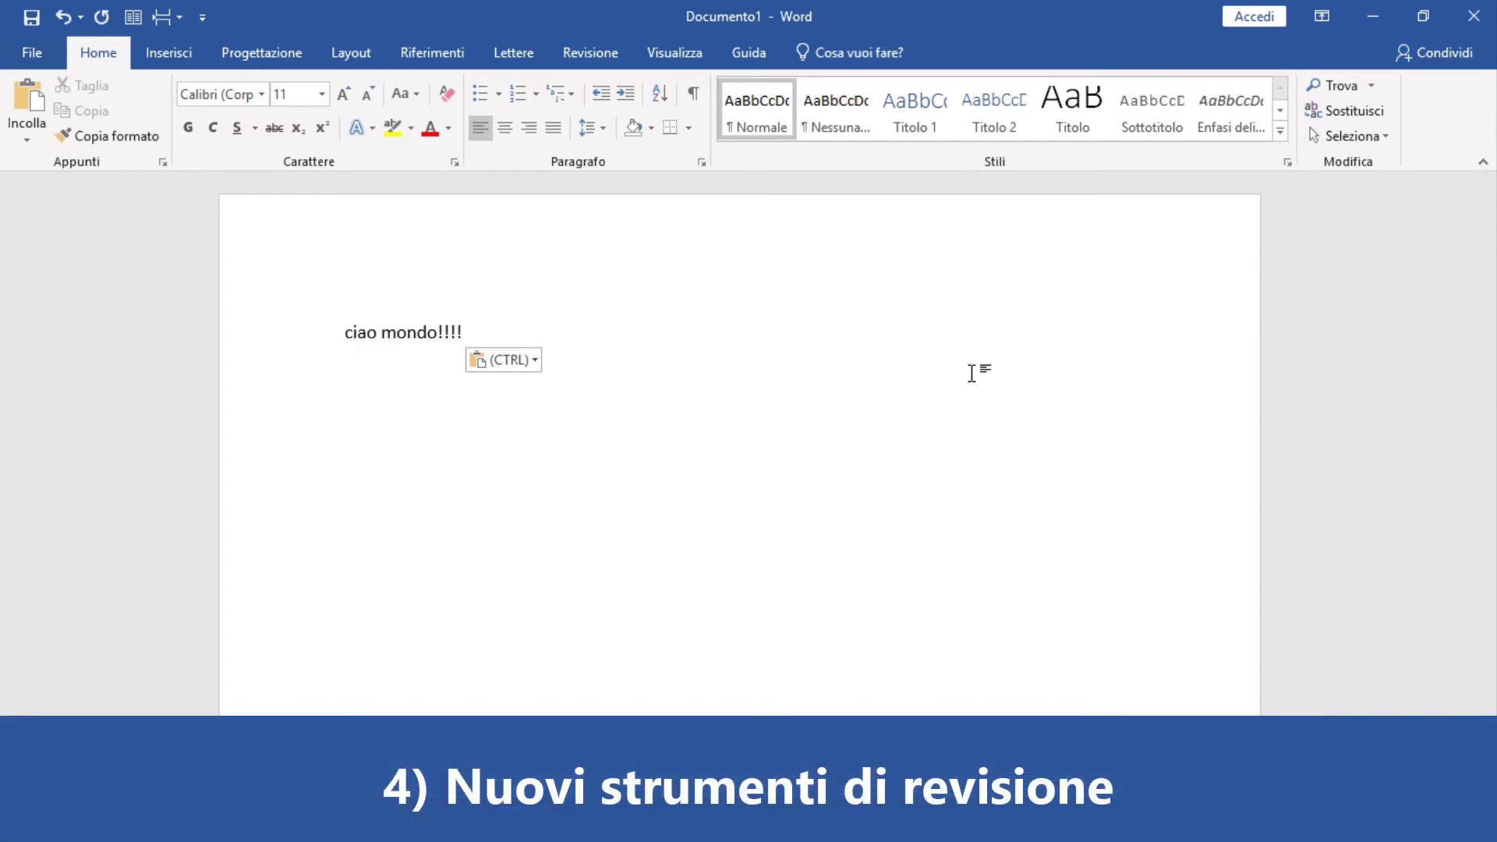
left_click(611, 54)
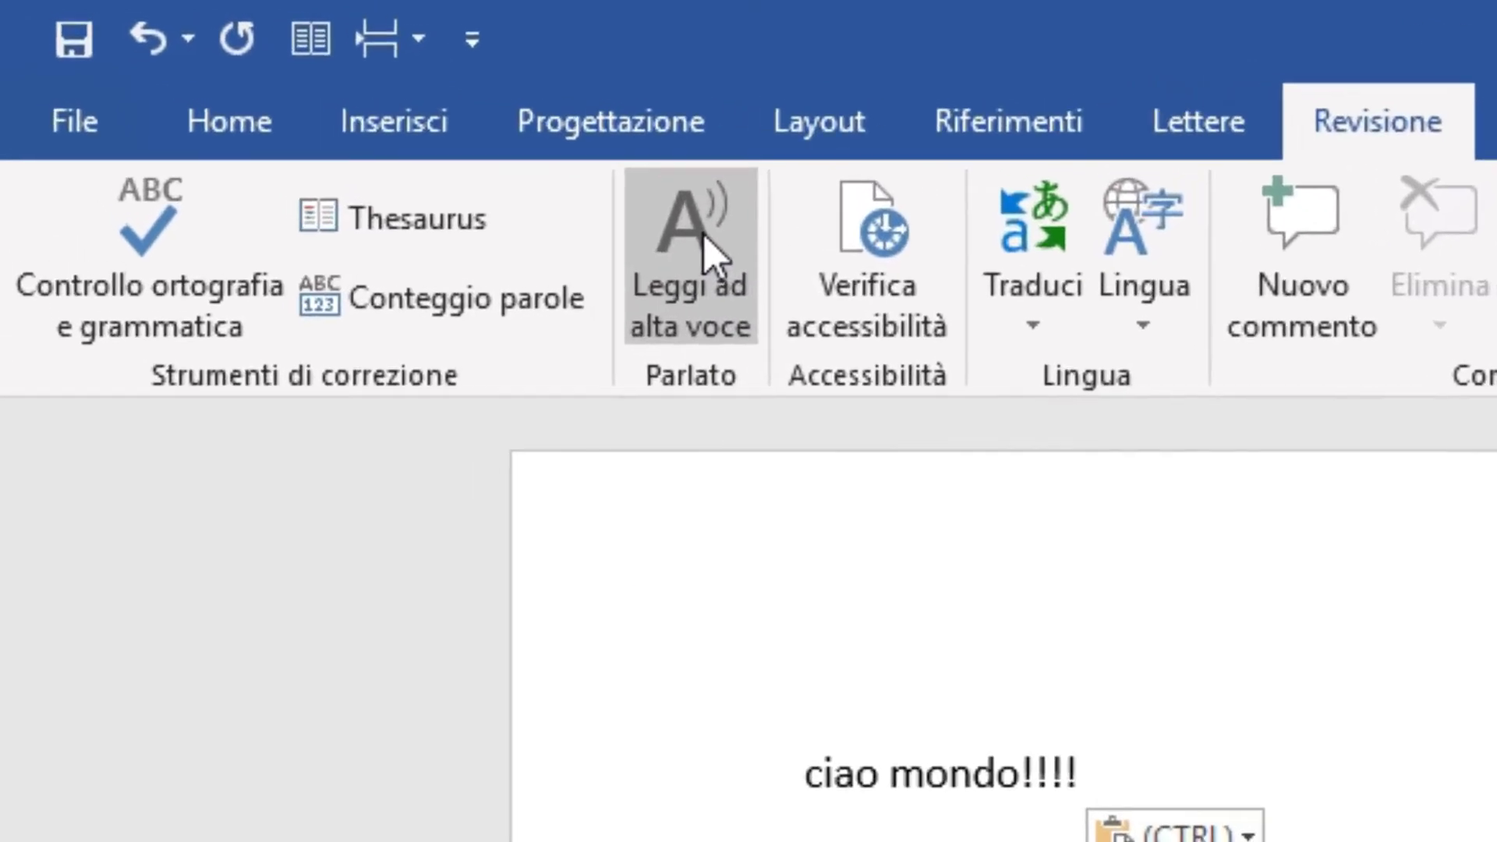
left_click(707, 237)
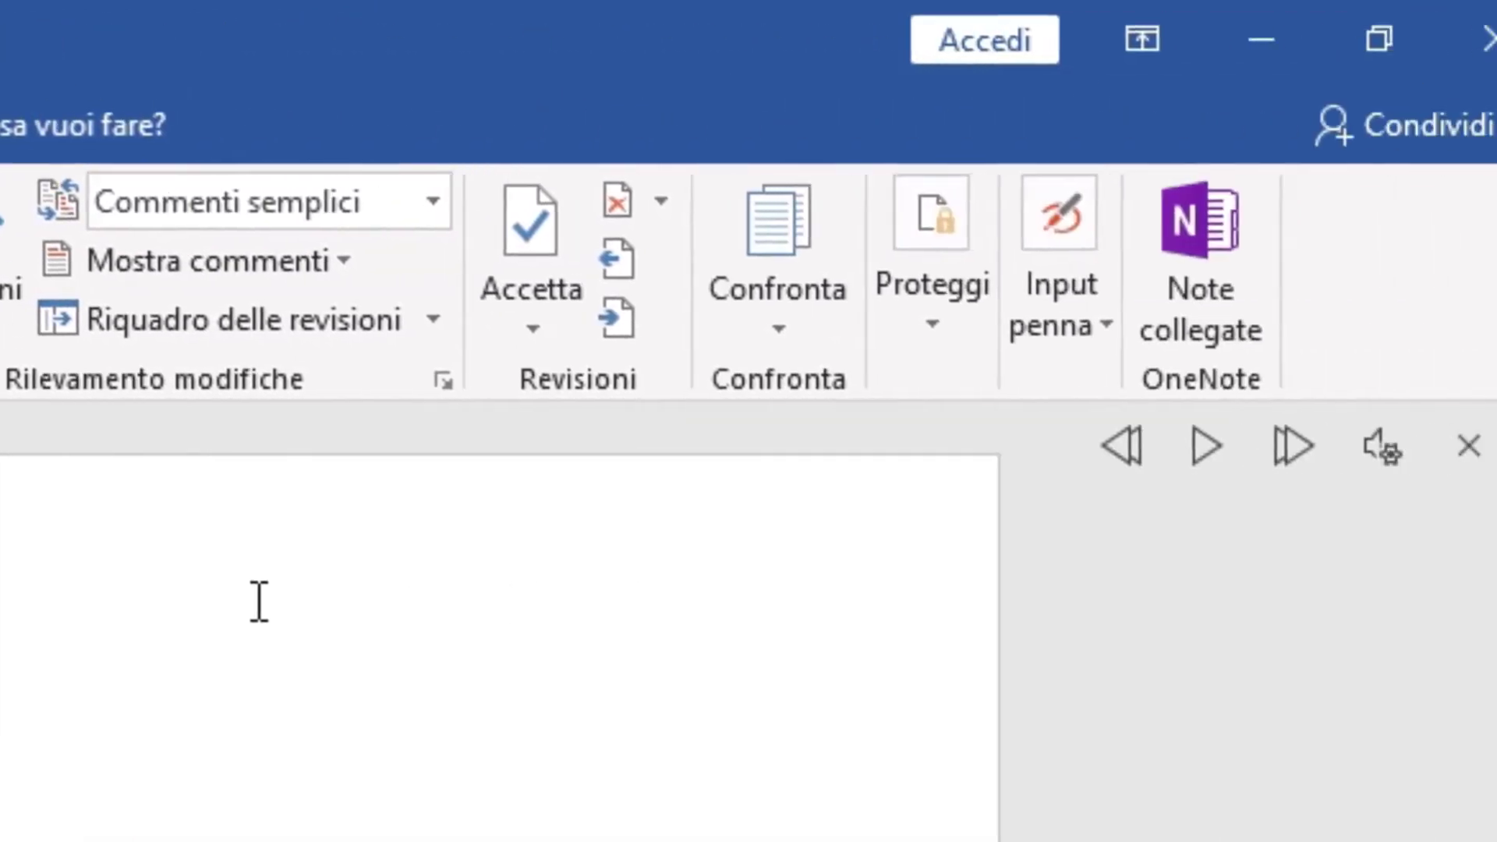
left_click(1314, 452)
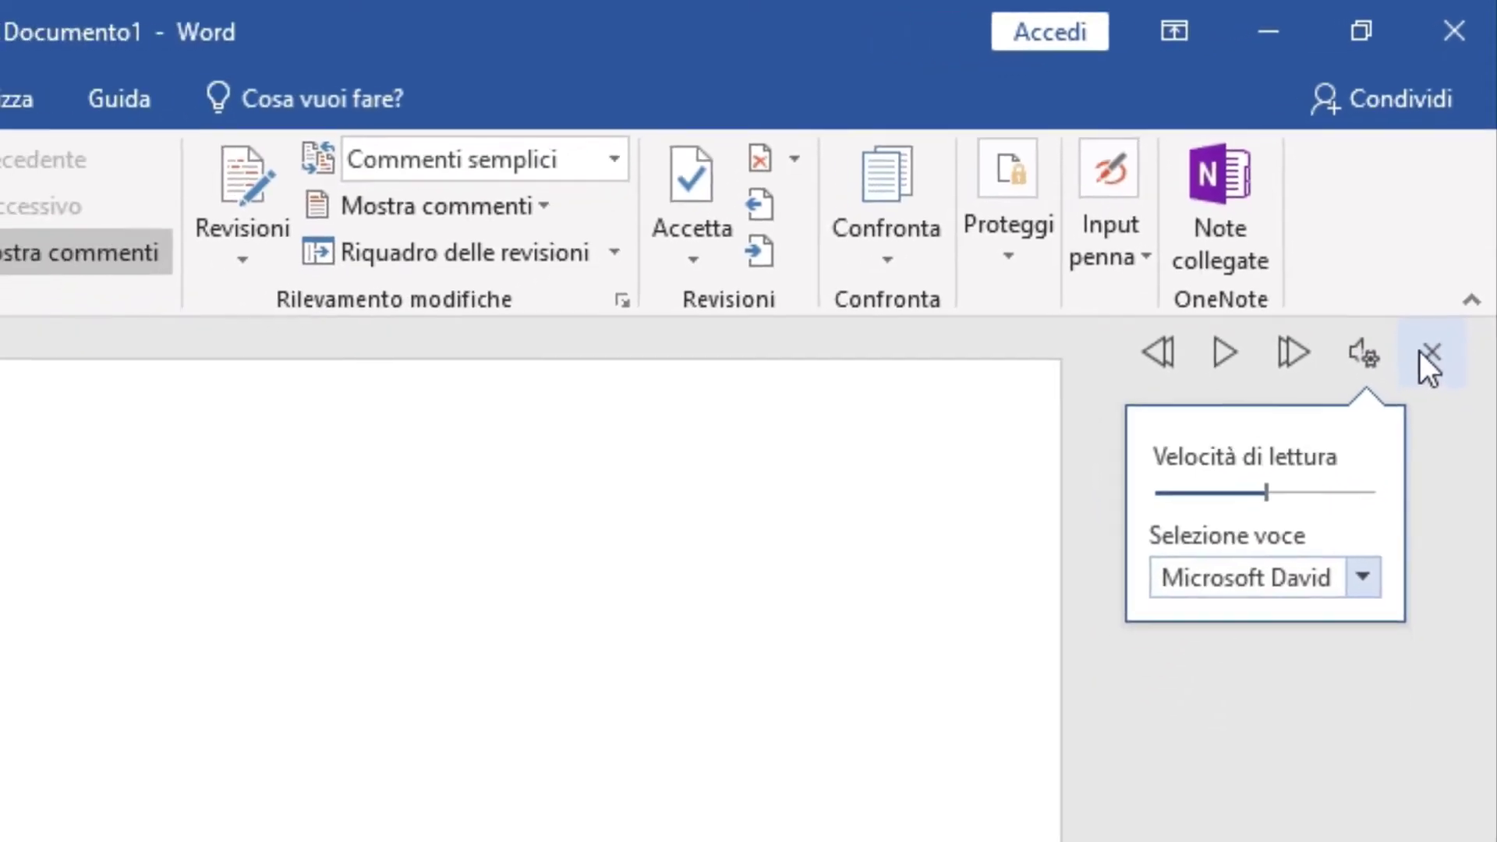
left_click(1403, 451)
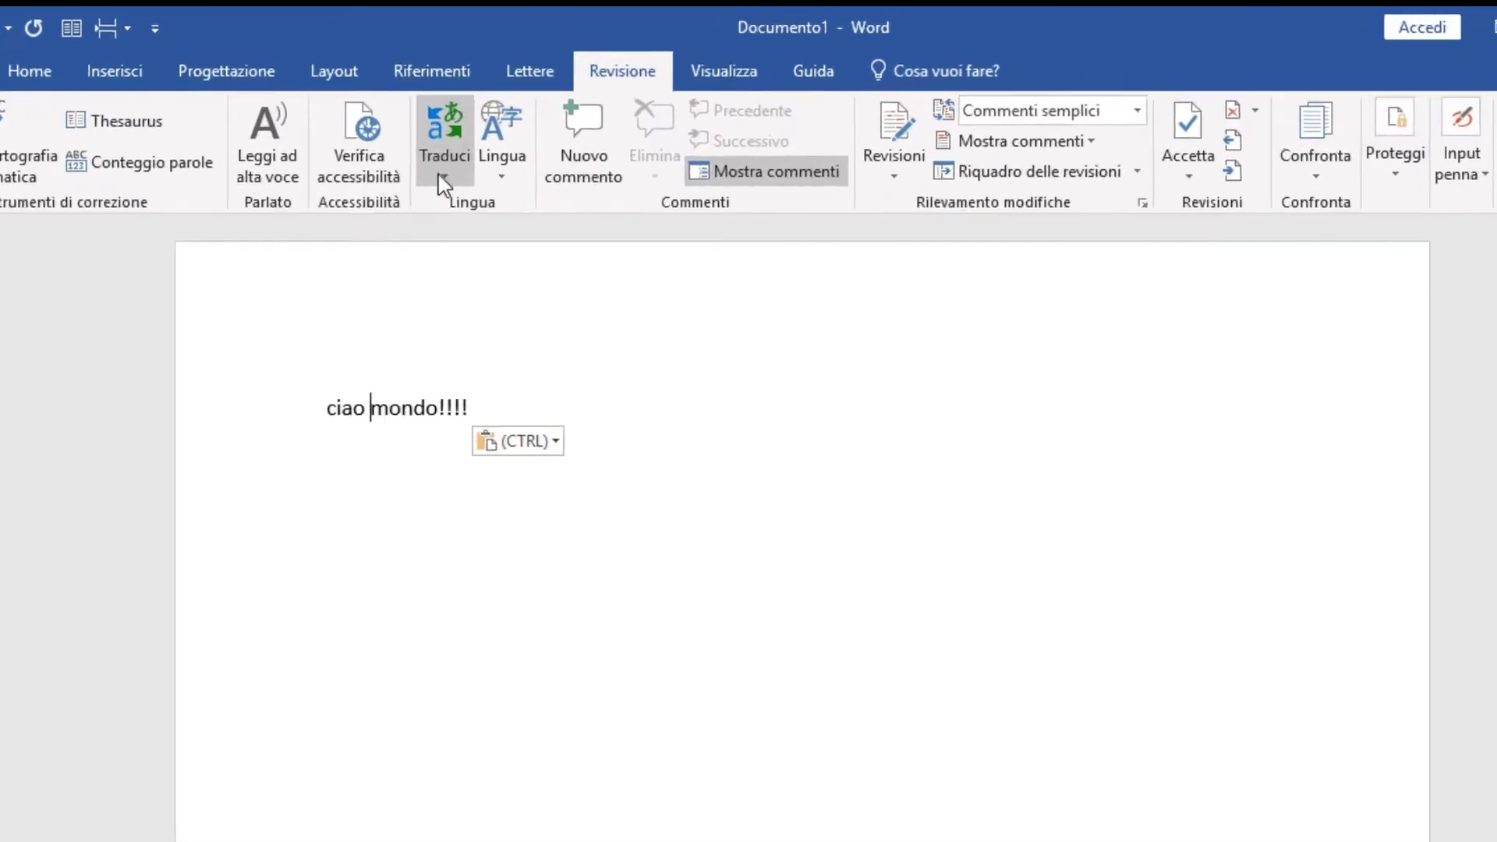
left_click(440, 141)
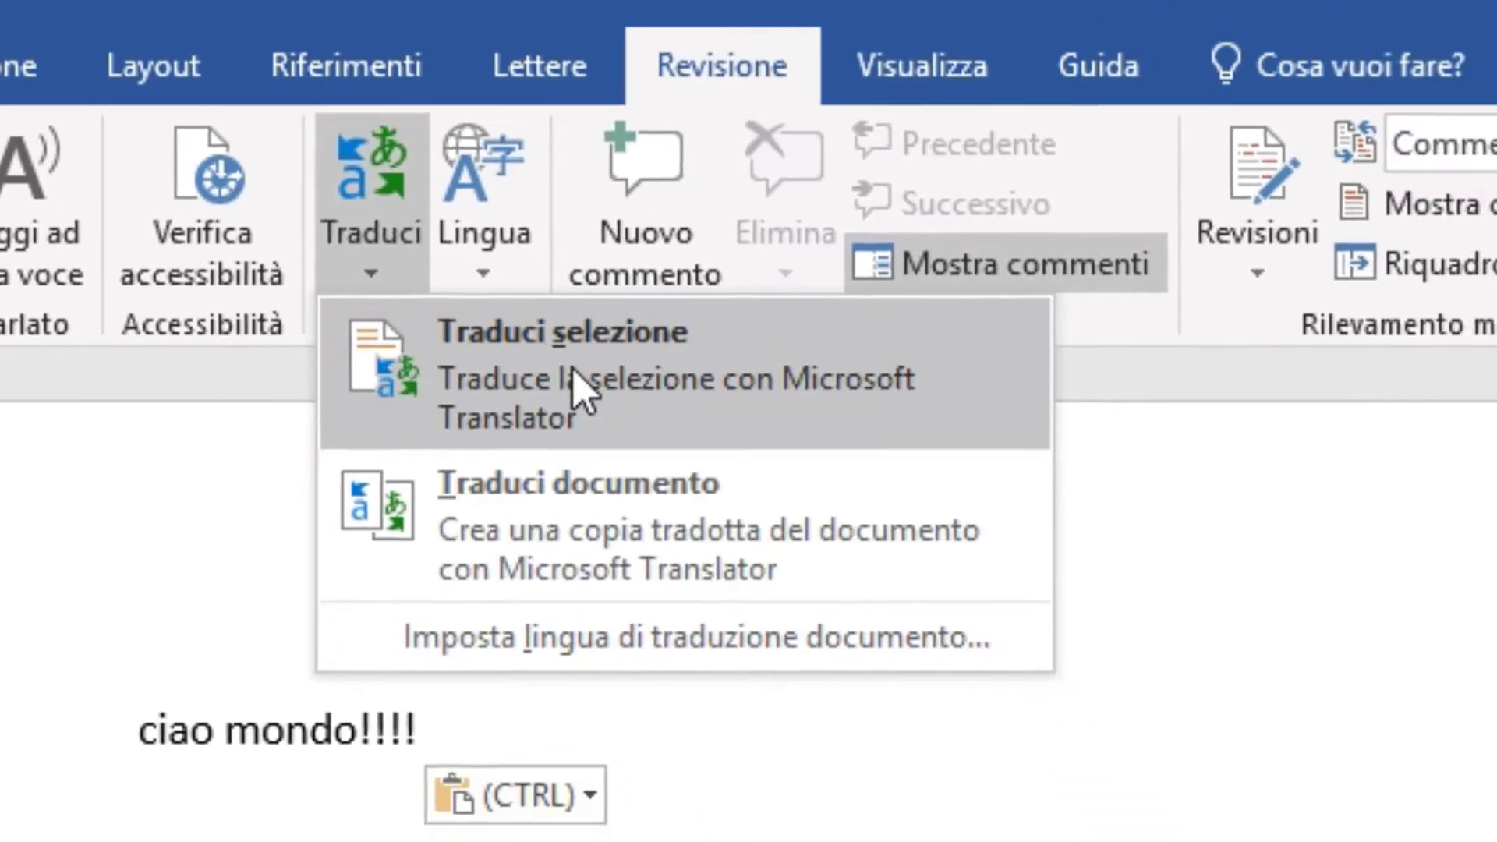
Begin setting the document's translation language, choosing Non ora for intelligent services
left_click(686, 519)
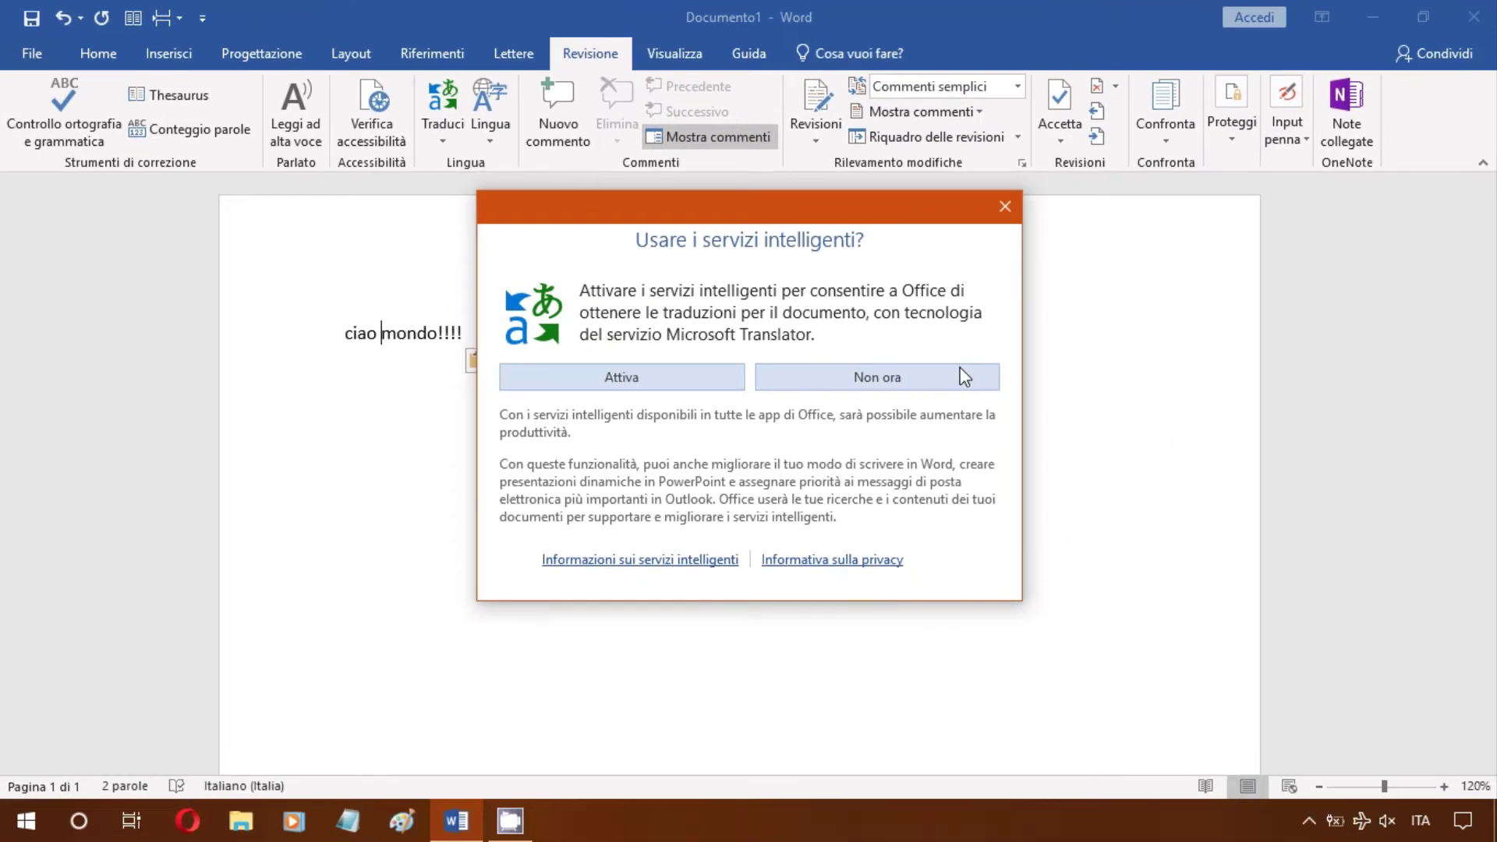
left_click(964, 378)
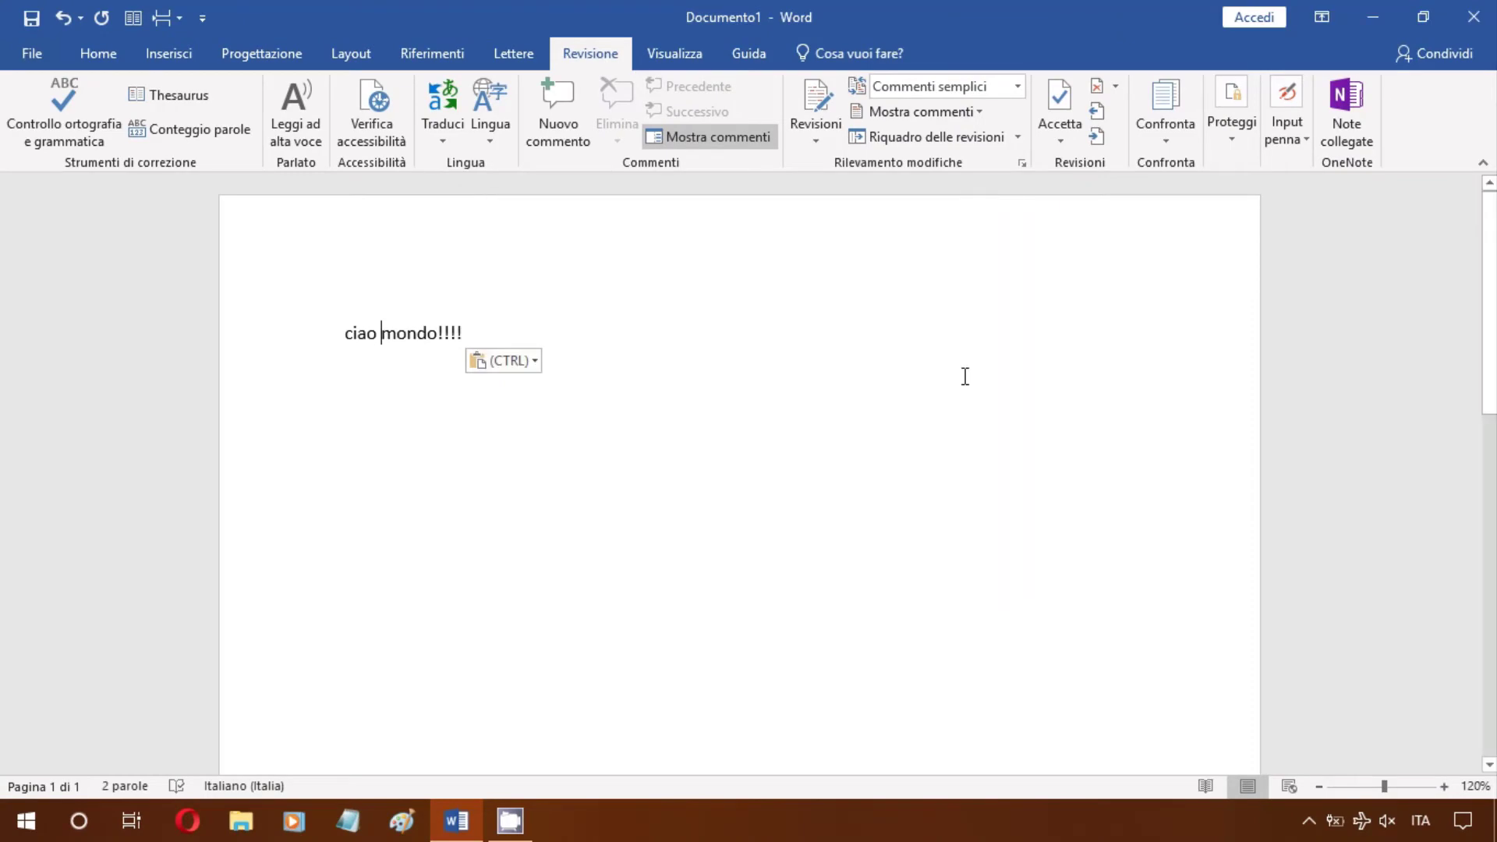
left_click(451, 62)
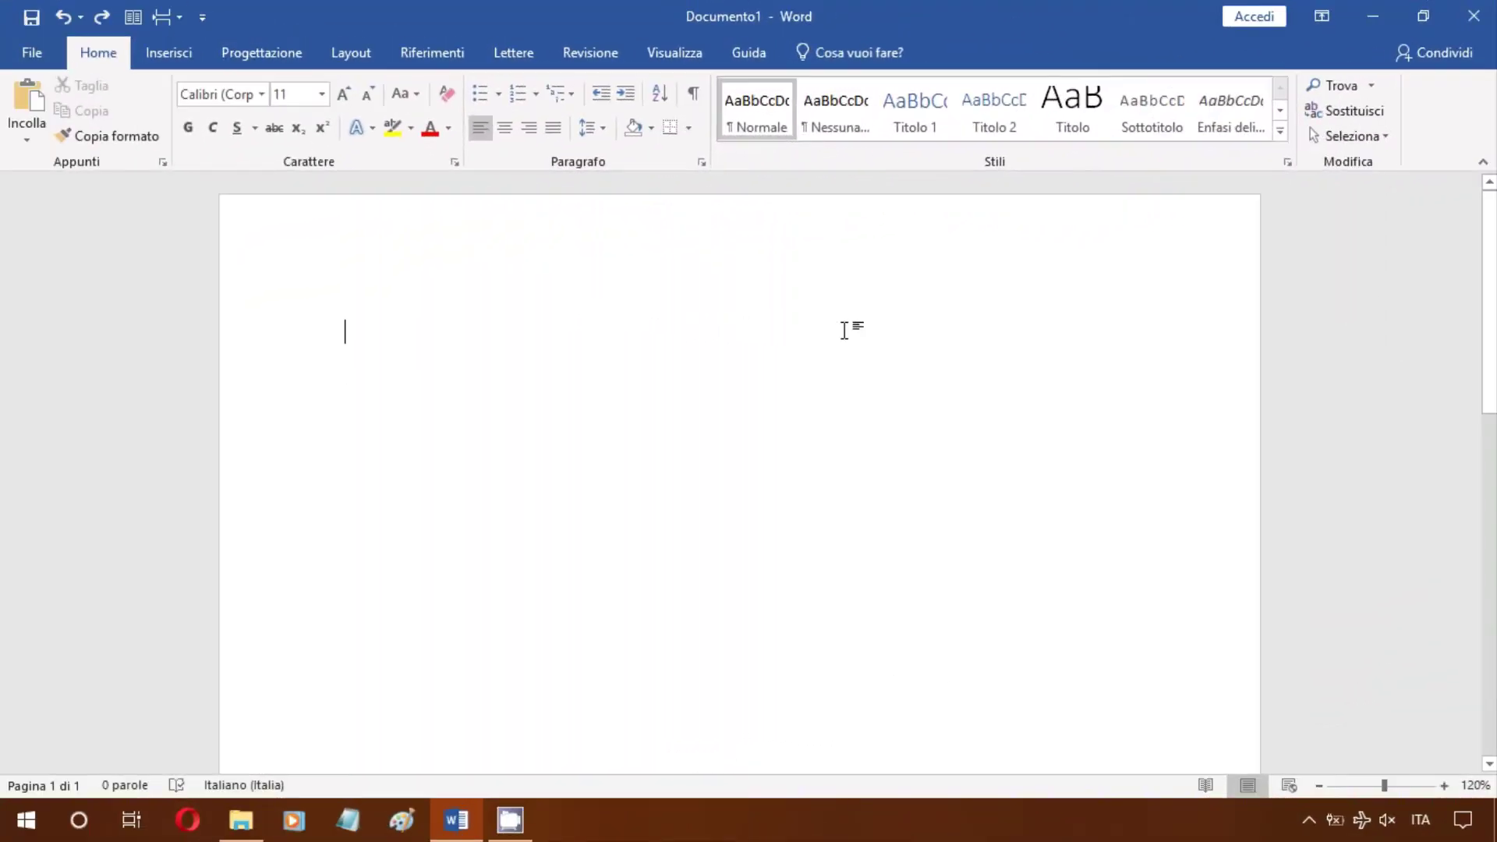
Show the Guida tab's help, Contatta il supporto and Mostra formazione options
left_click(761, 53)
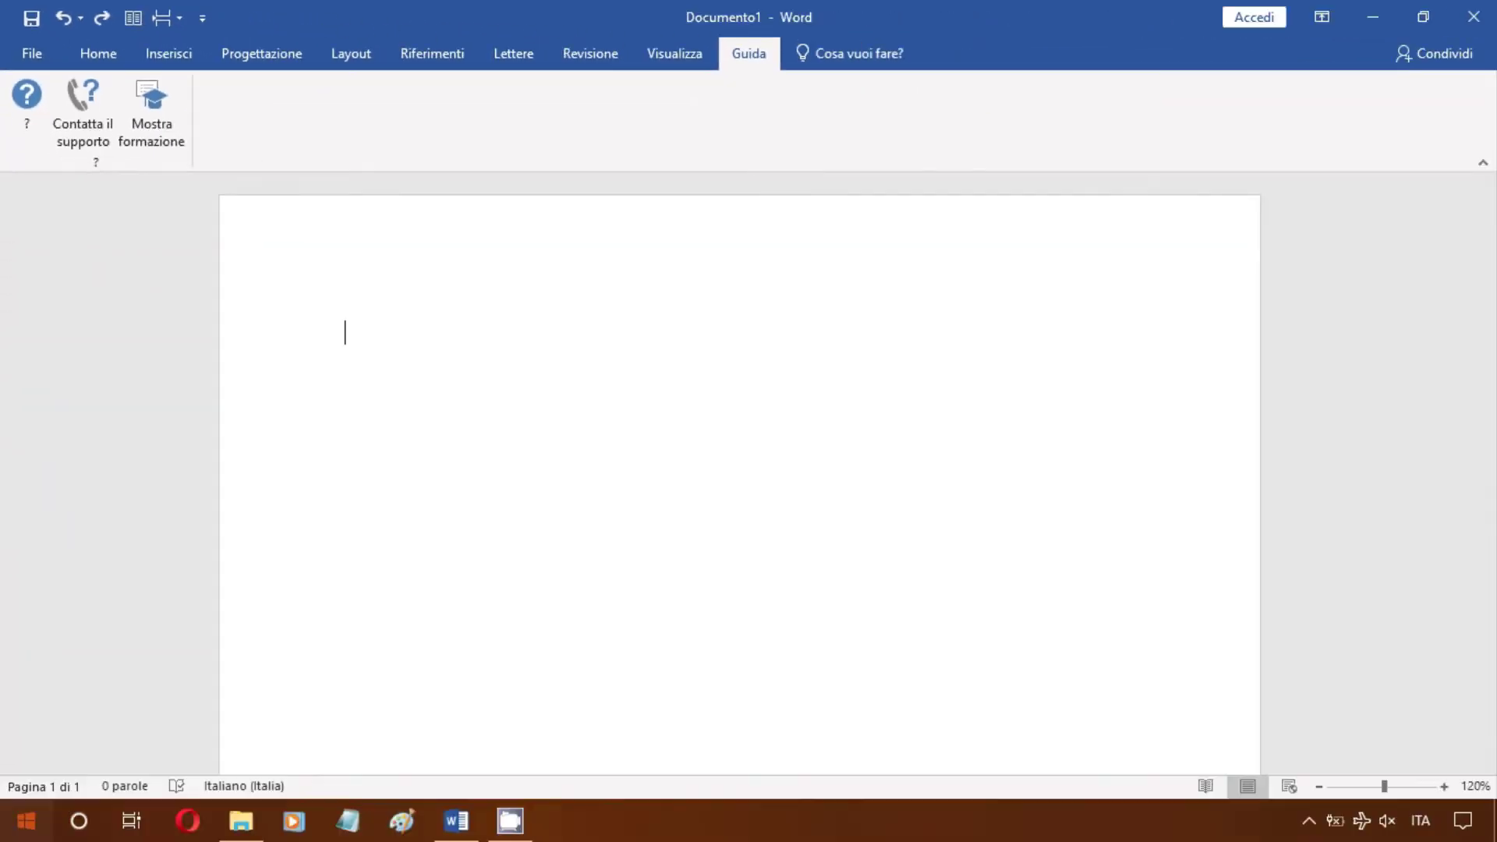
key("super")
left_click(387, 723)
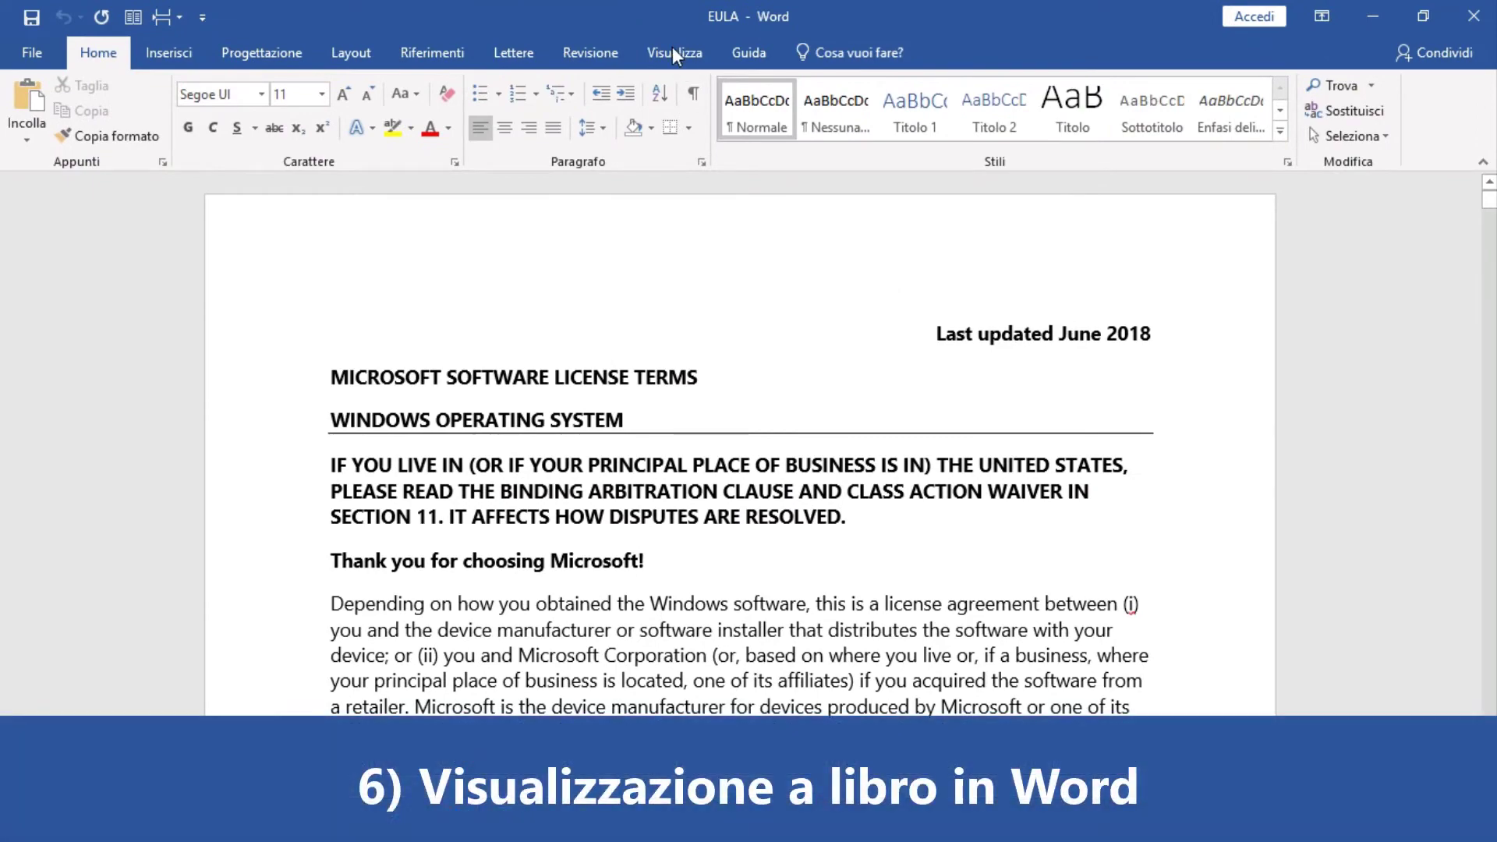
Set page movement to Orizzontale and page through the EULA to its final pages
left_click(672, 47)
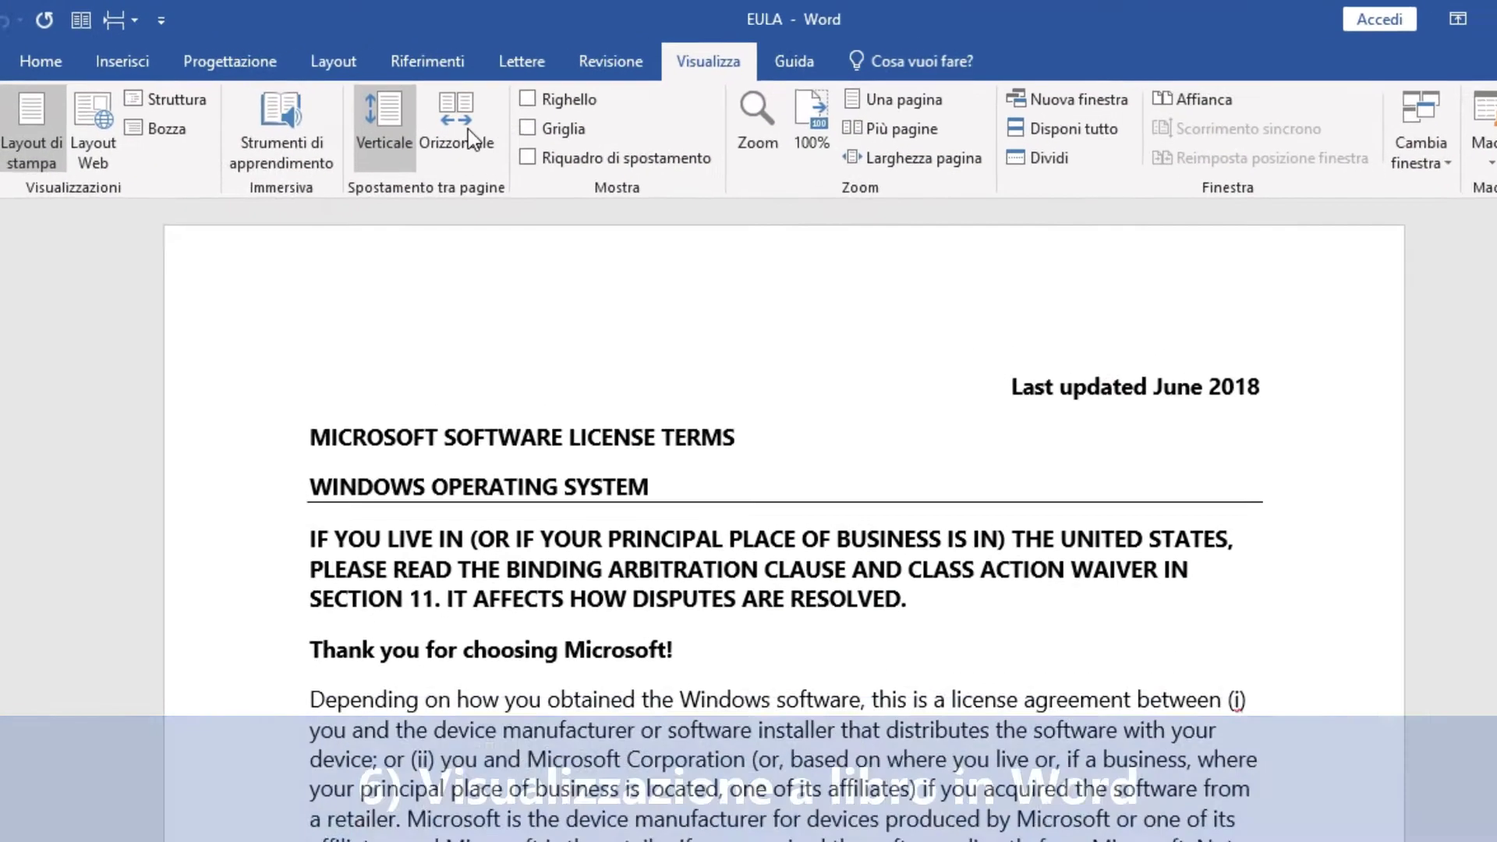
left_click(466, 131)
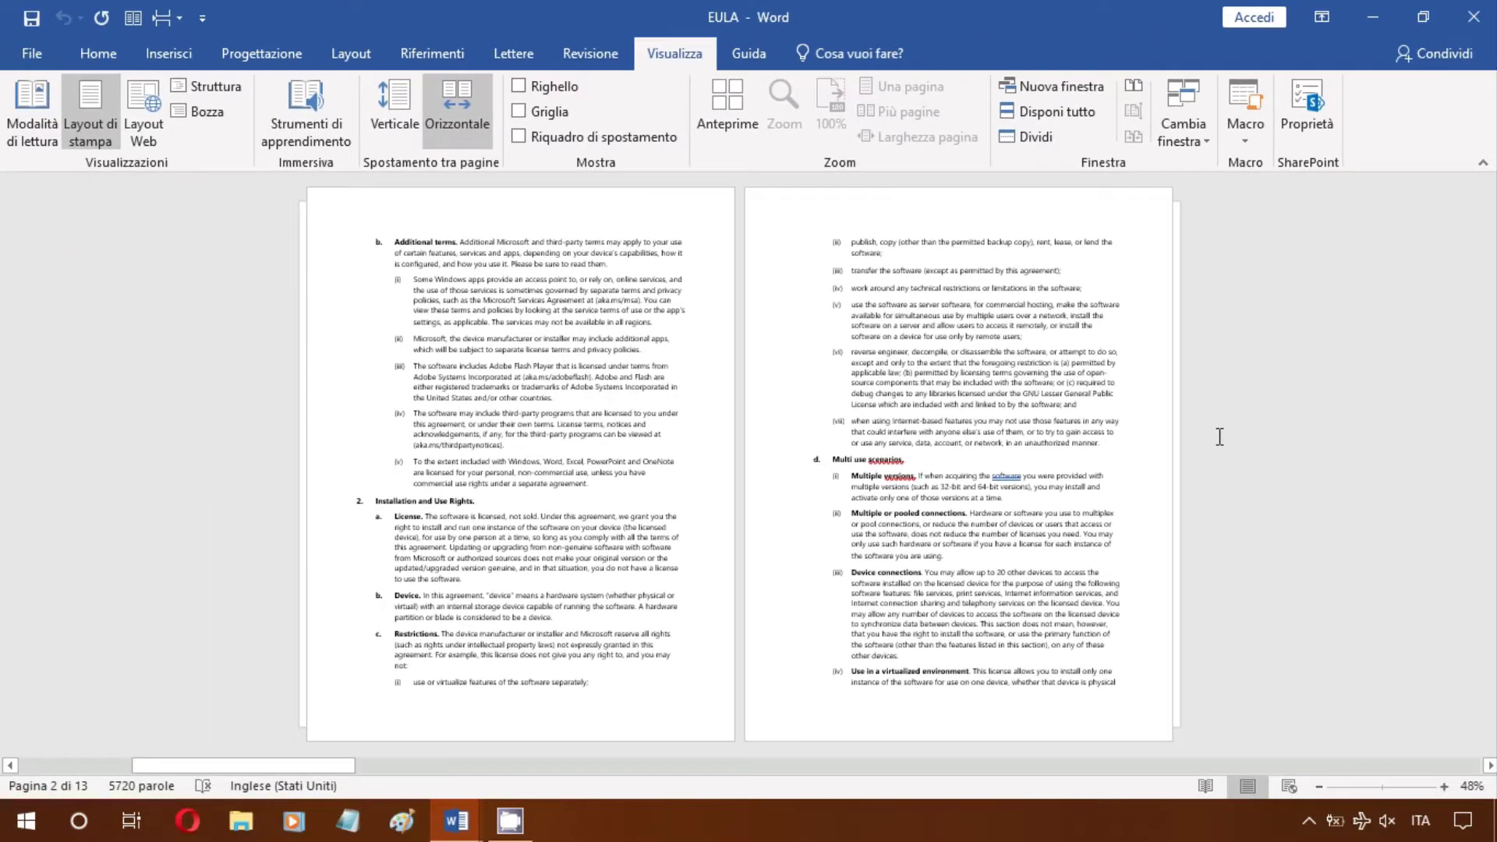
scroll(1219, 436, "down", 1)
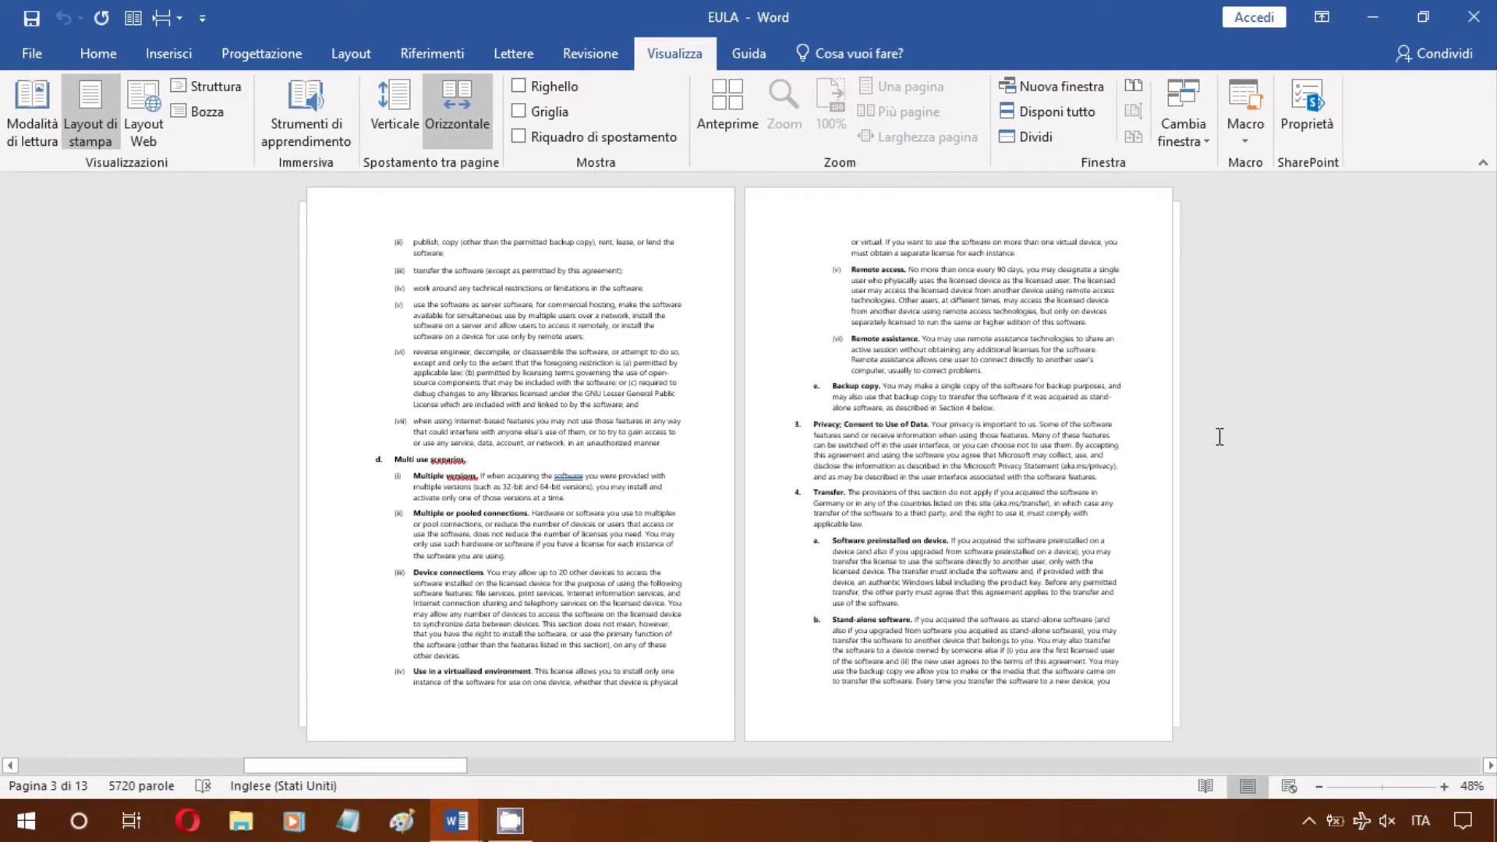
scroll(1220, 436, "down", 1)
scroll(1219, 438, "down", 1)
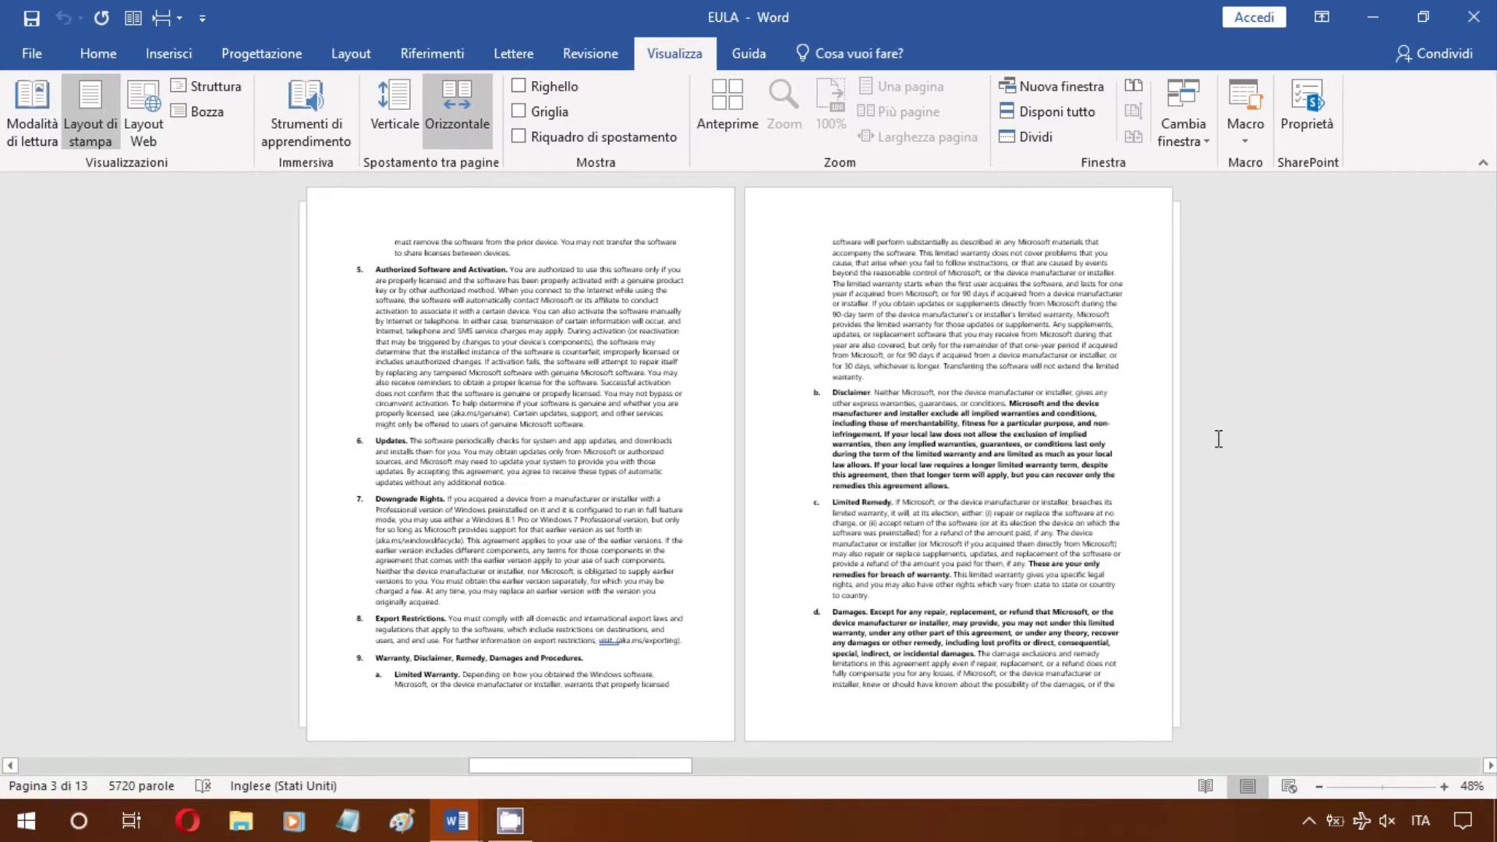
scroll(1218, 438, "down", 1)
scroll(1218, 441, "down", 1)
scroll(1218, 441, "down", 1)
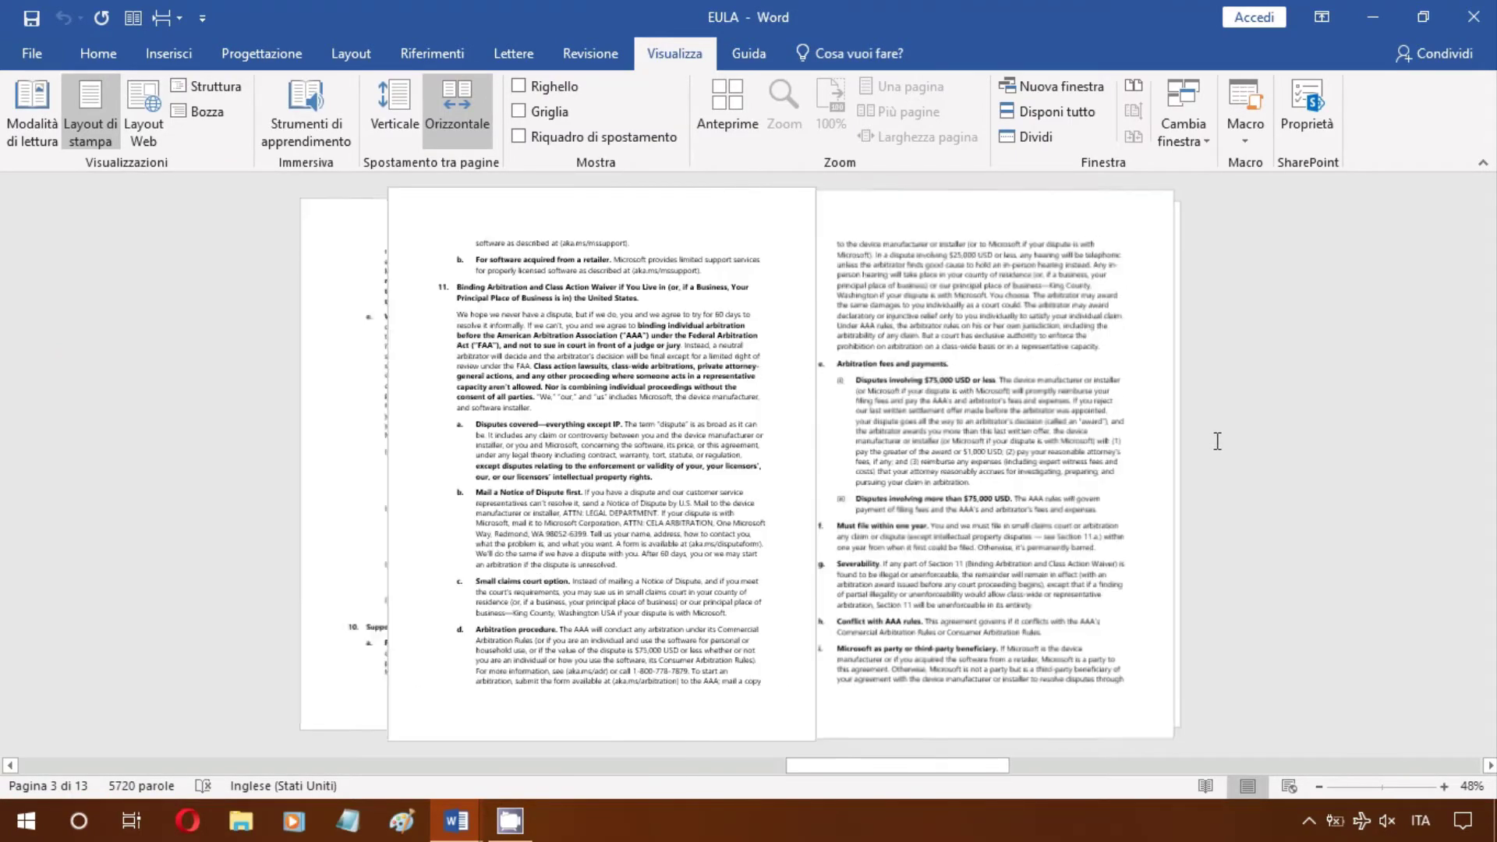
scroll(1218, 440, "down", 1)
scroll(1217, 441, "down", 1)
scroll(1217, 441, "down", 1)
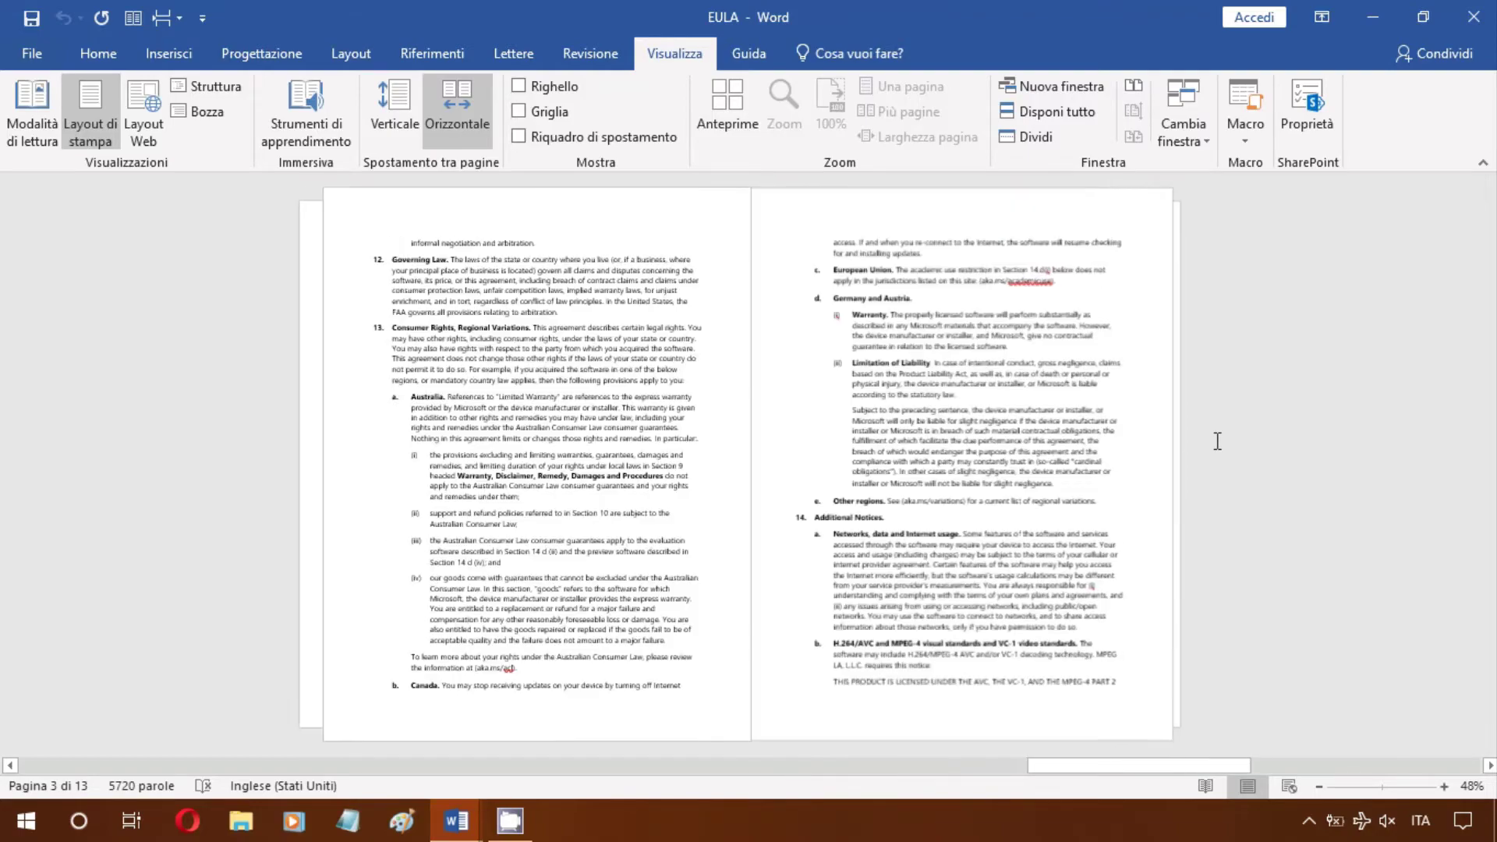
scroll(1217, 440, "down", 1)
scroll(1217, 441, "down", 1)
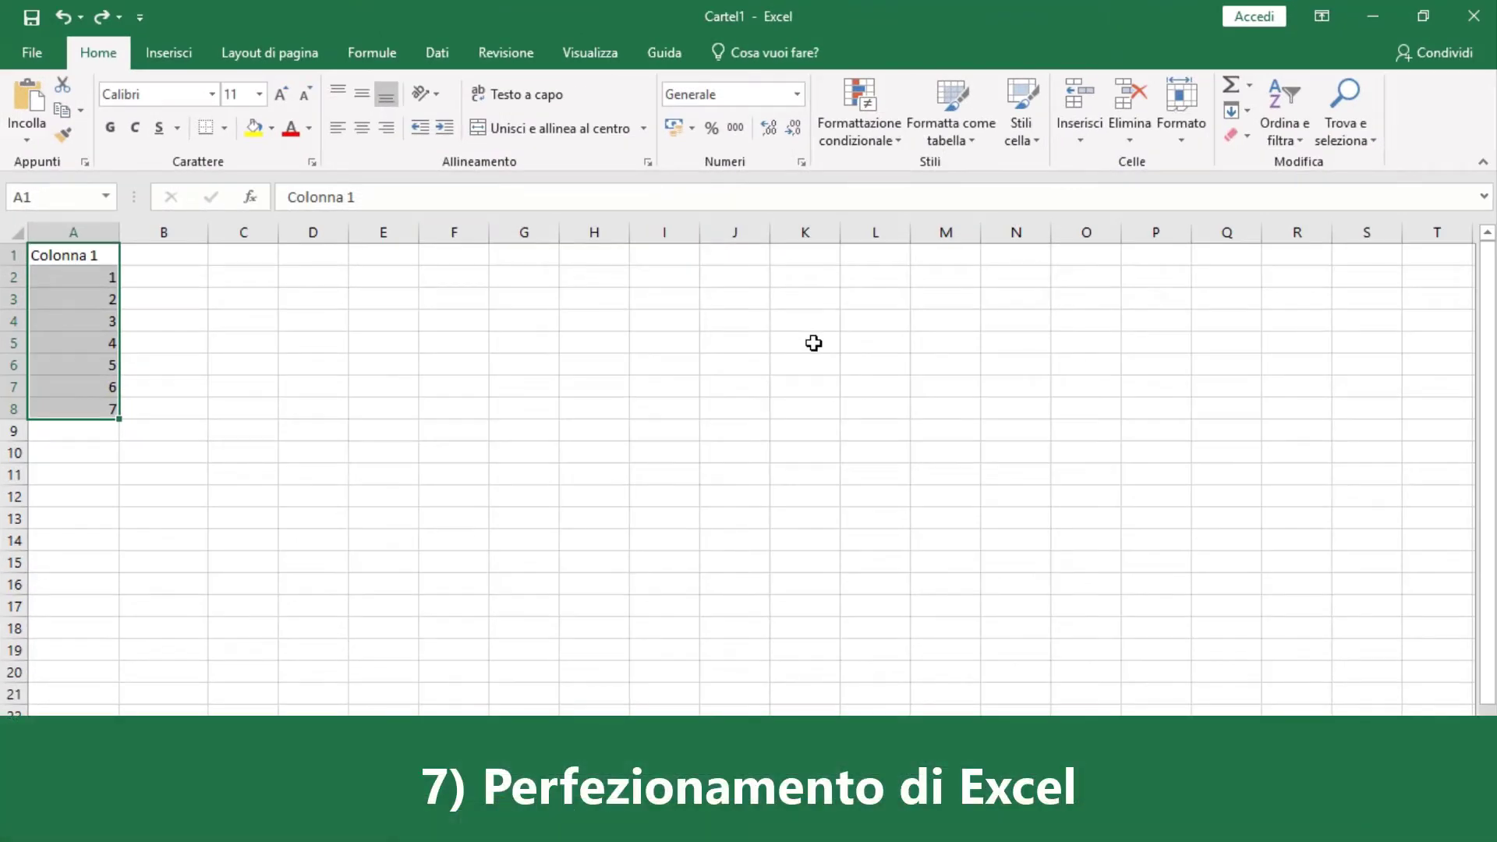
Insert an Imbuto (funnel) chart for the Colonna 1 values 1–7 from Tutti i grafici
left_click(171, 51)
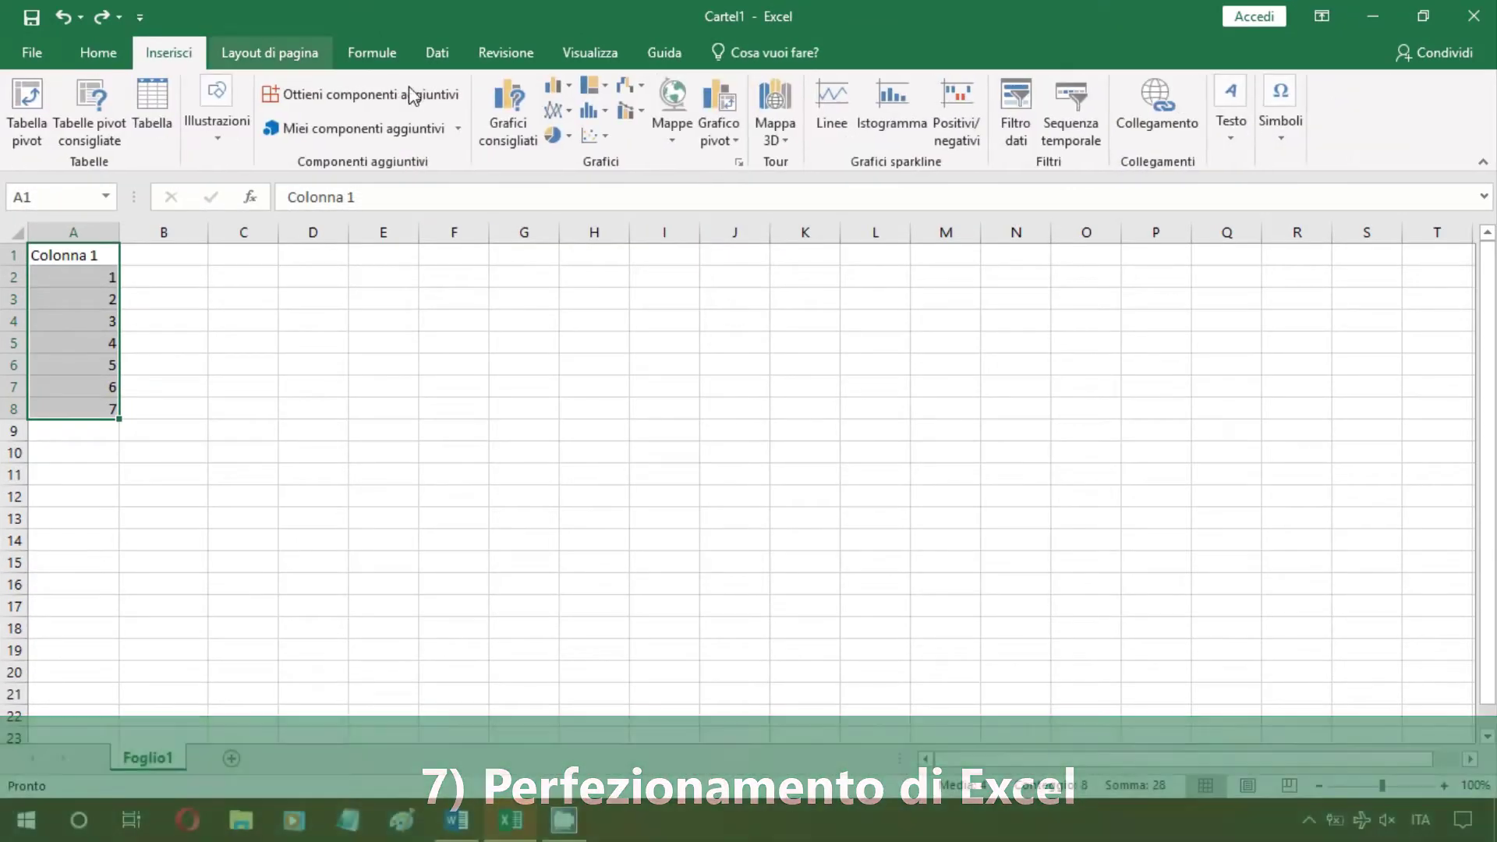
left_click(516, 113)
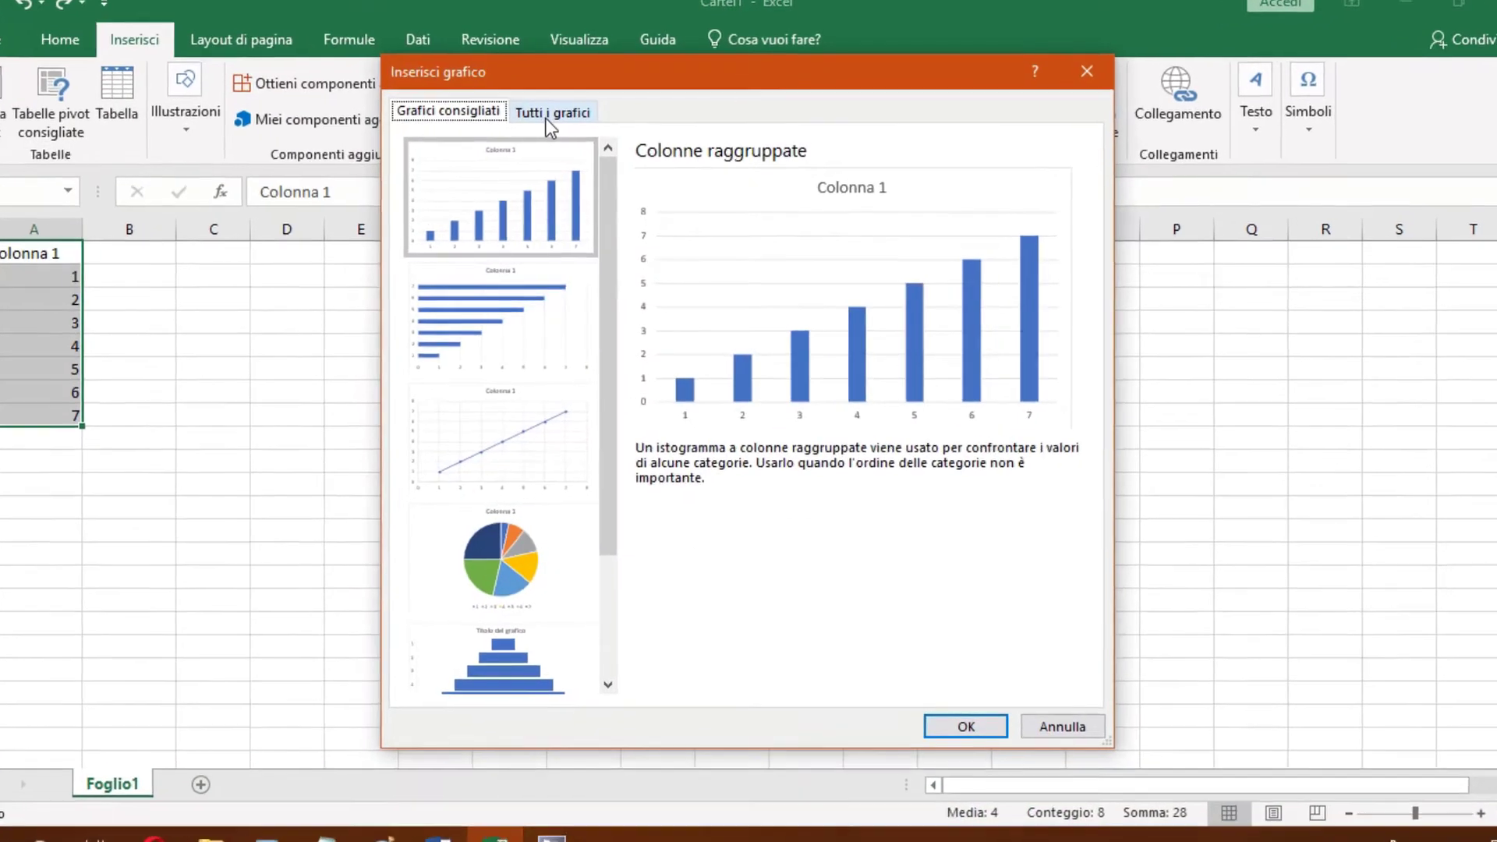
left_click(554, 121)
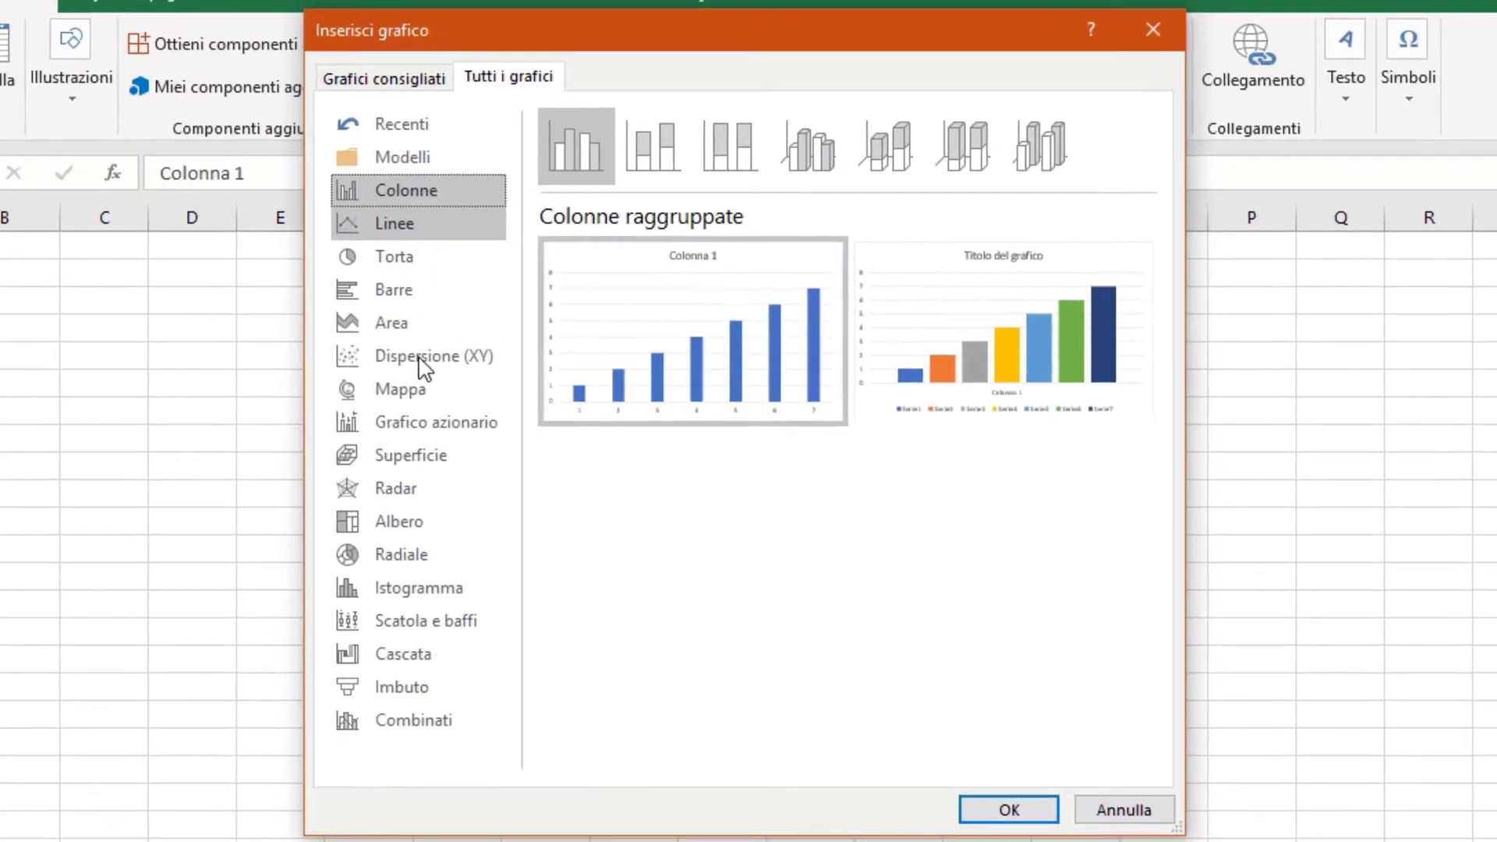
left_click(428, 389)
mouse_move(639, 350)
mouse_move(692, 331)
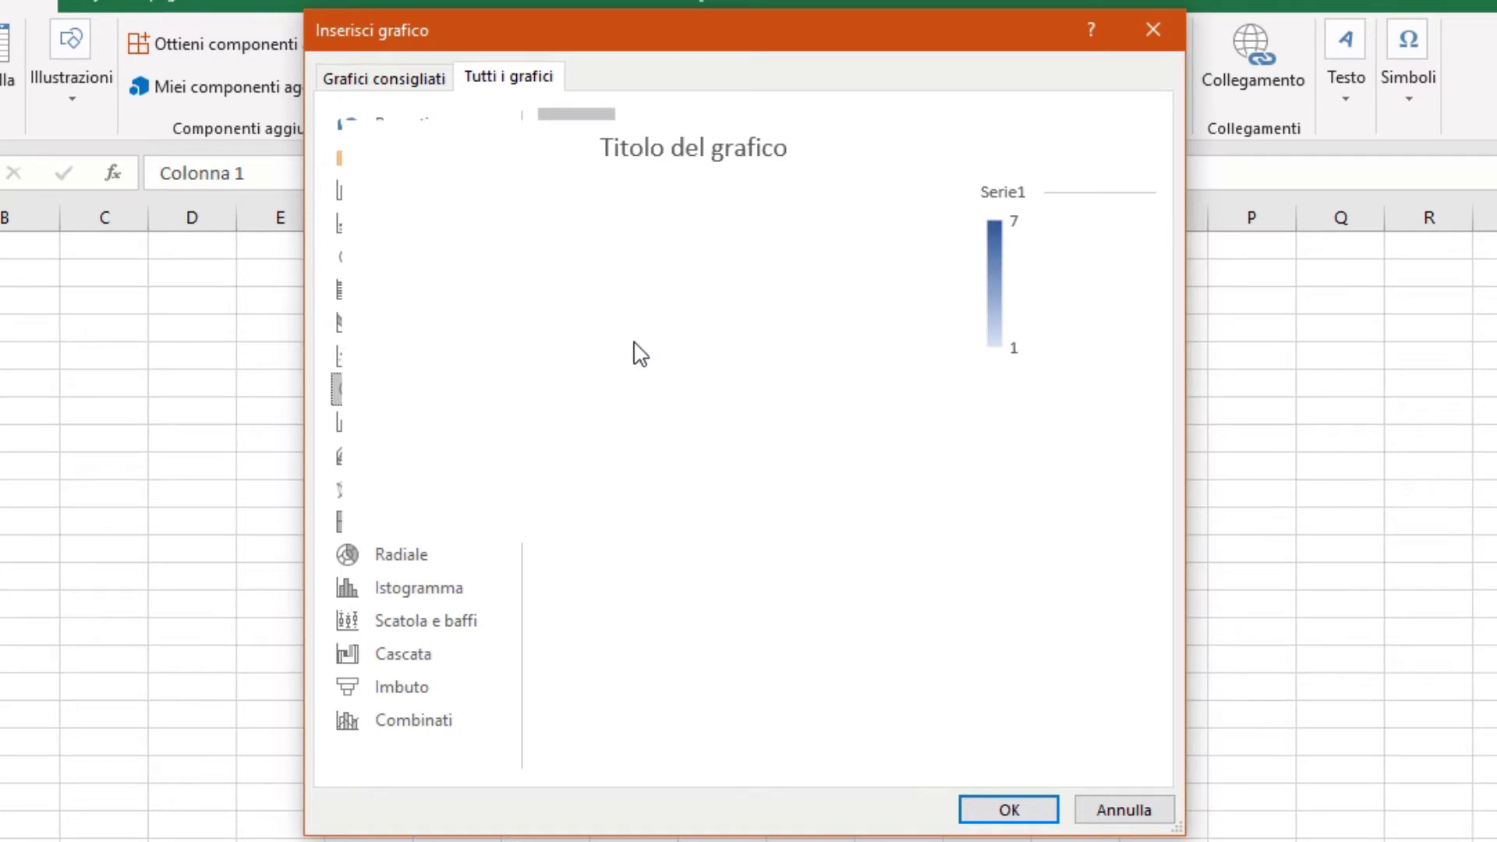
left_click(421, 676)
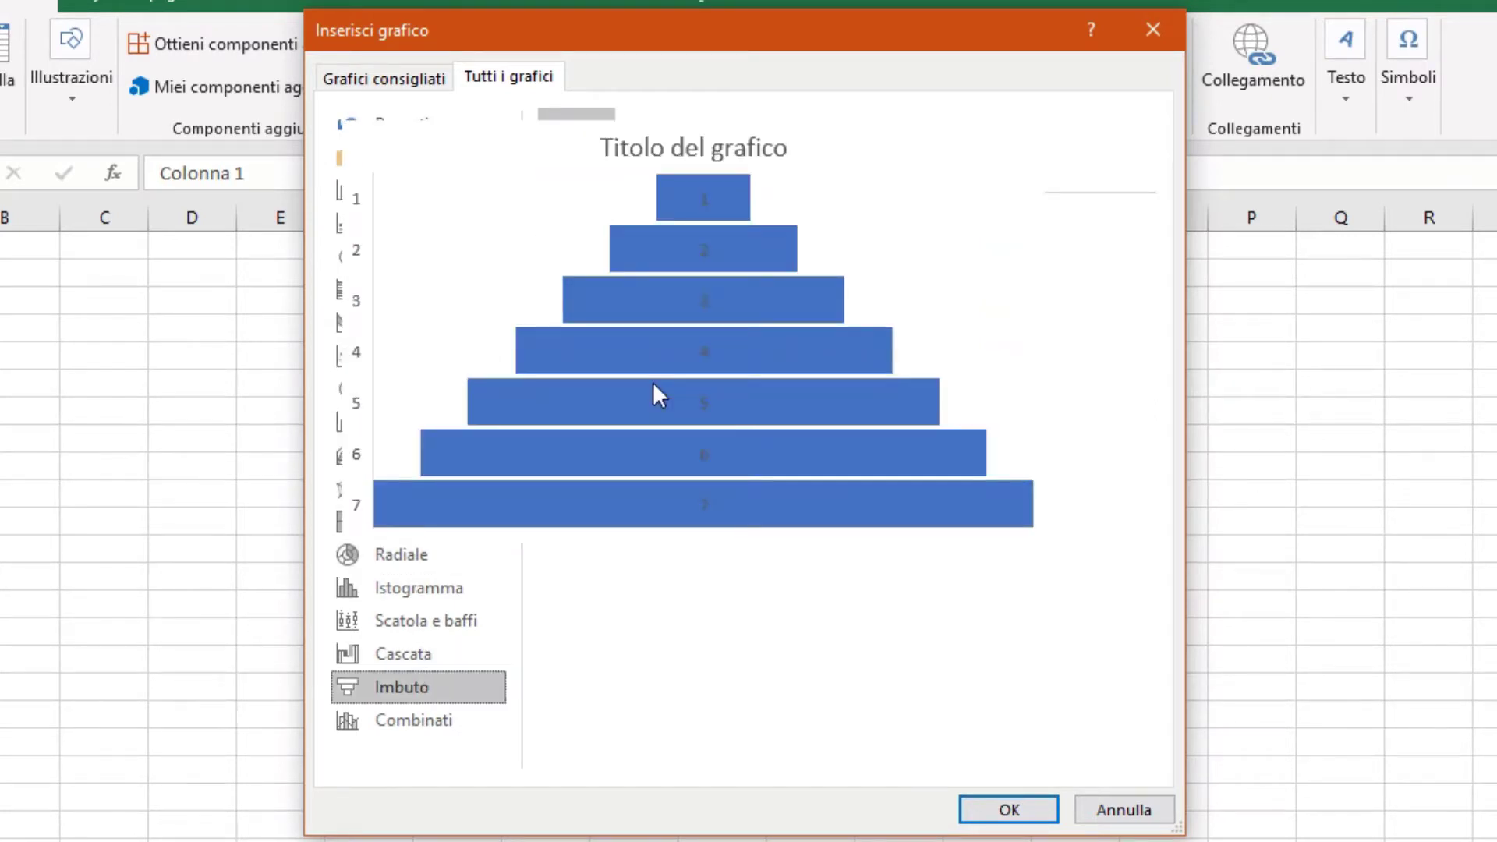
left_click(1001, 811)
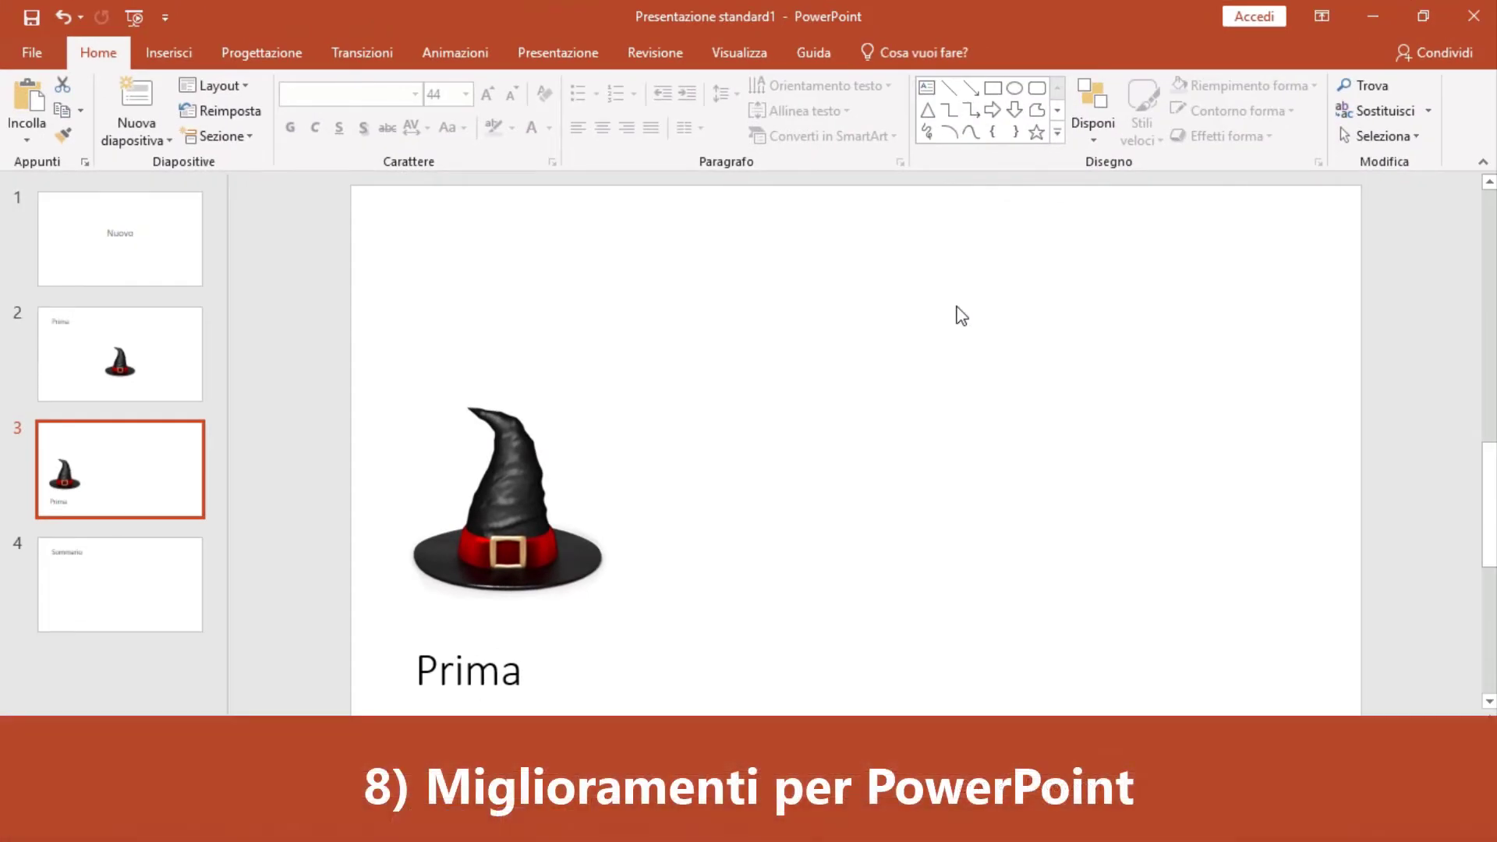
Apply the Morphing transition to slide 3 and play the slide show through to the end
left_click(385, 54)
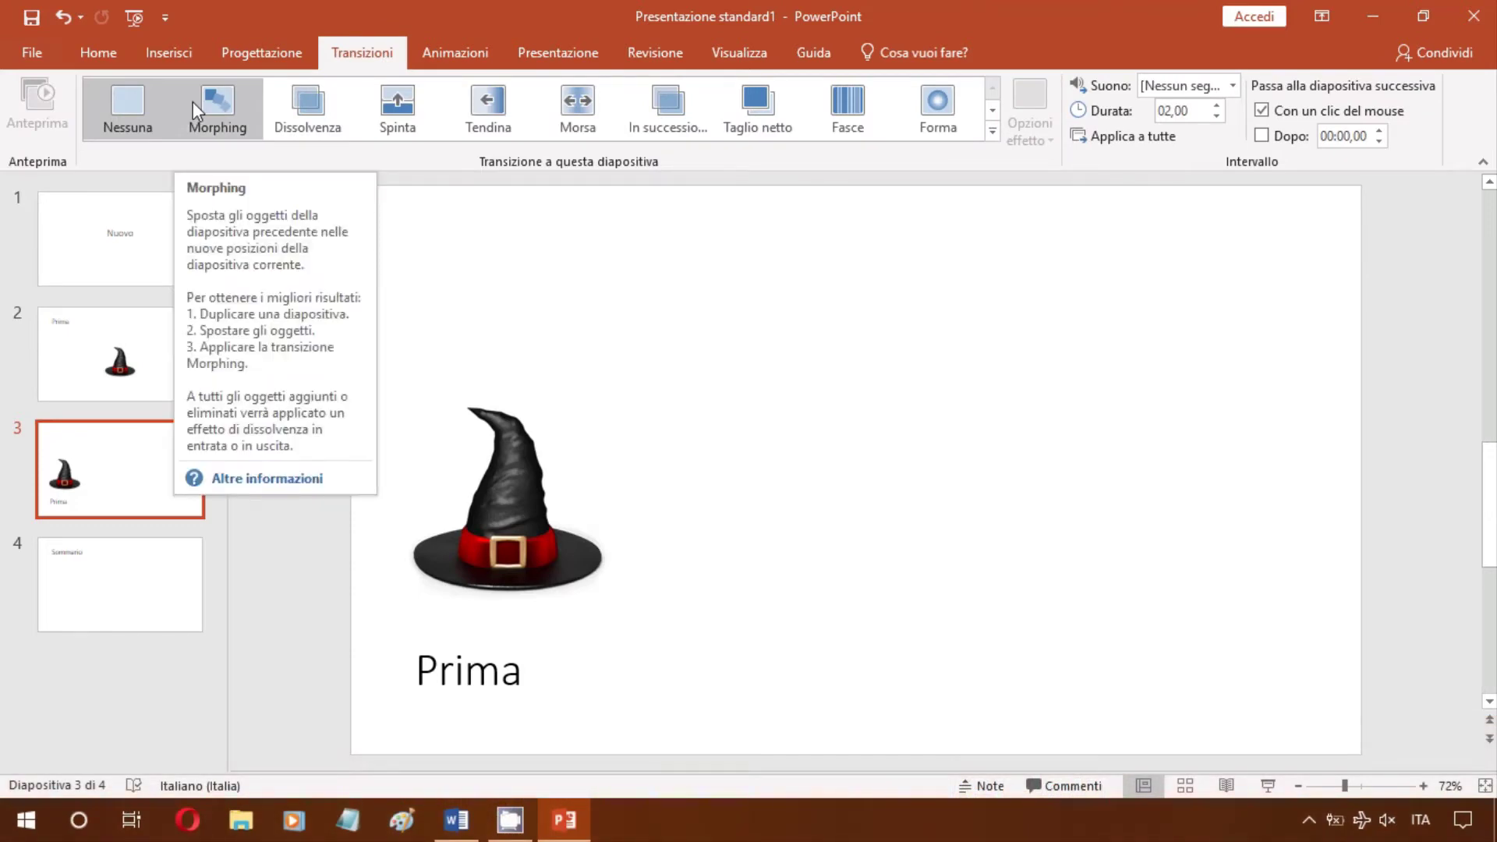
left_click(193, 101)
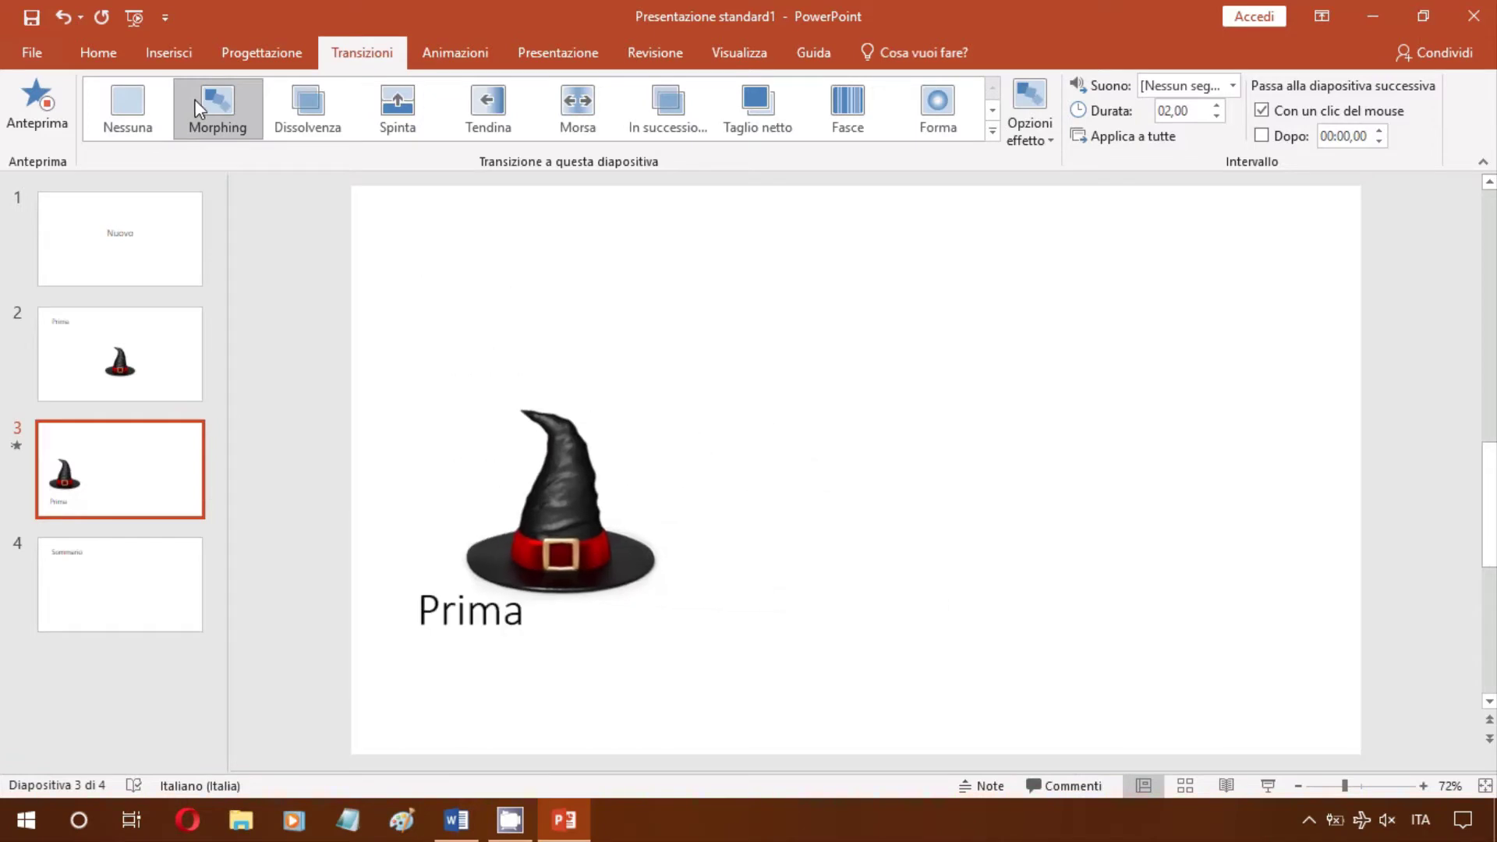
left_click(143, 14)
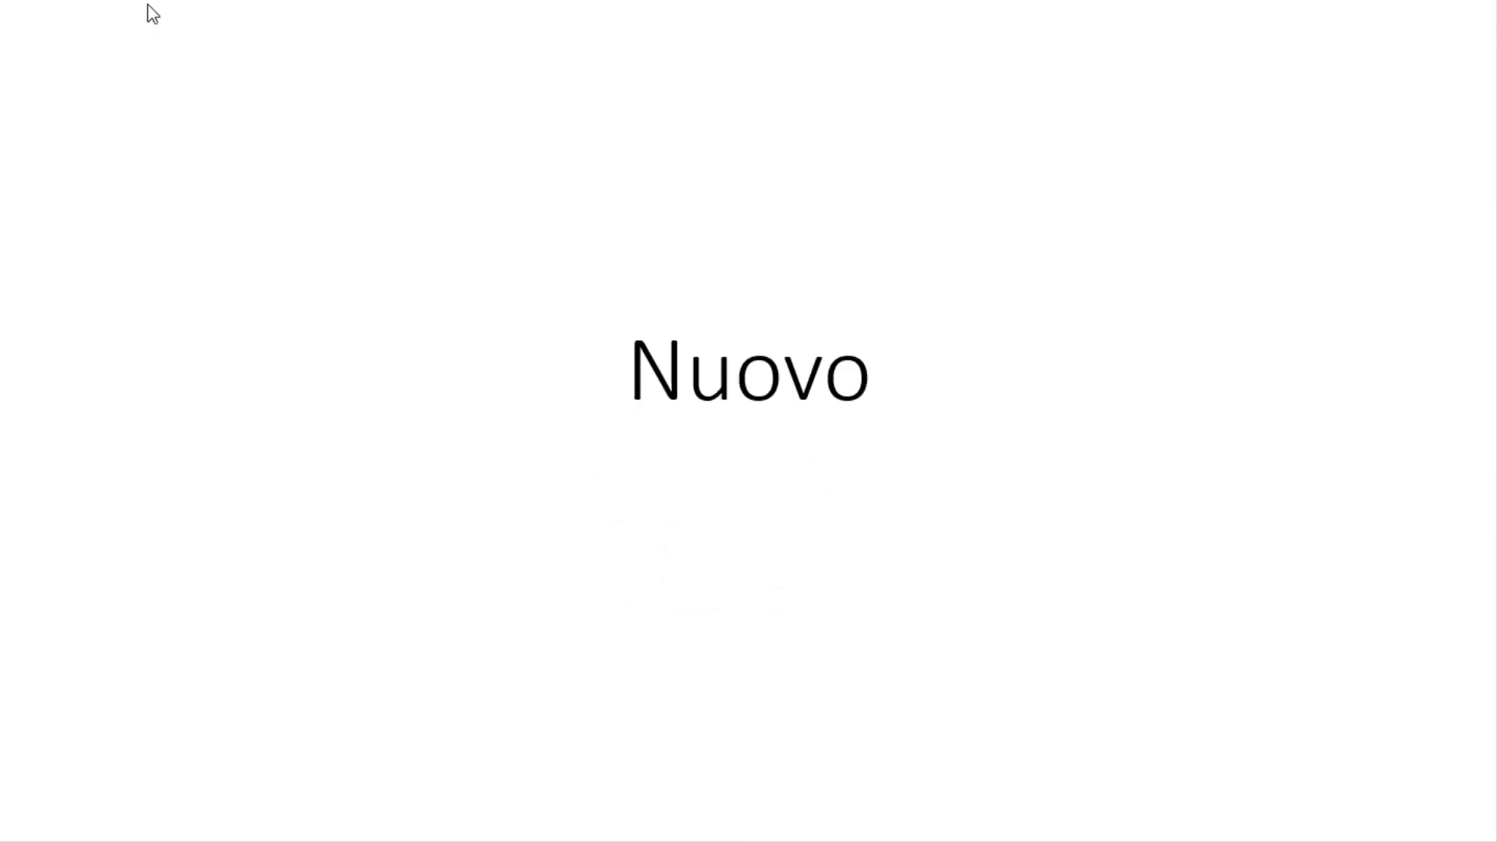
left_click(148, 5)
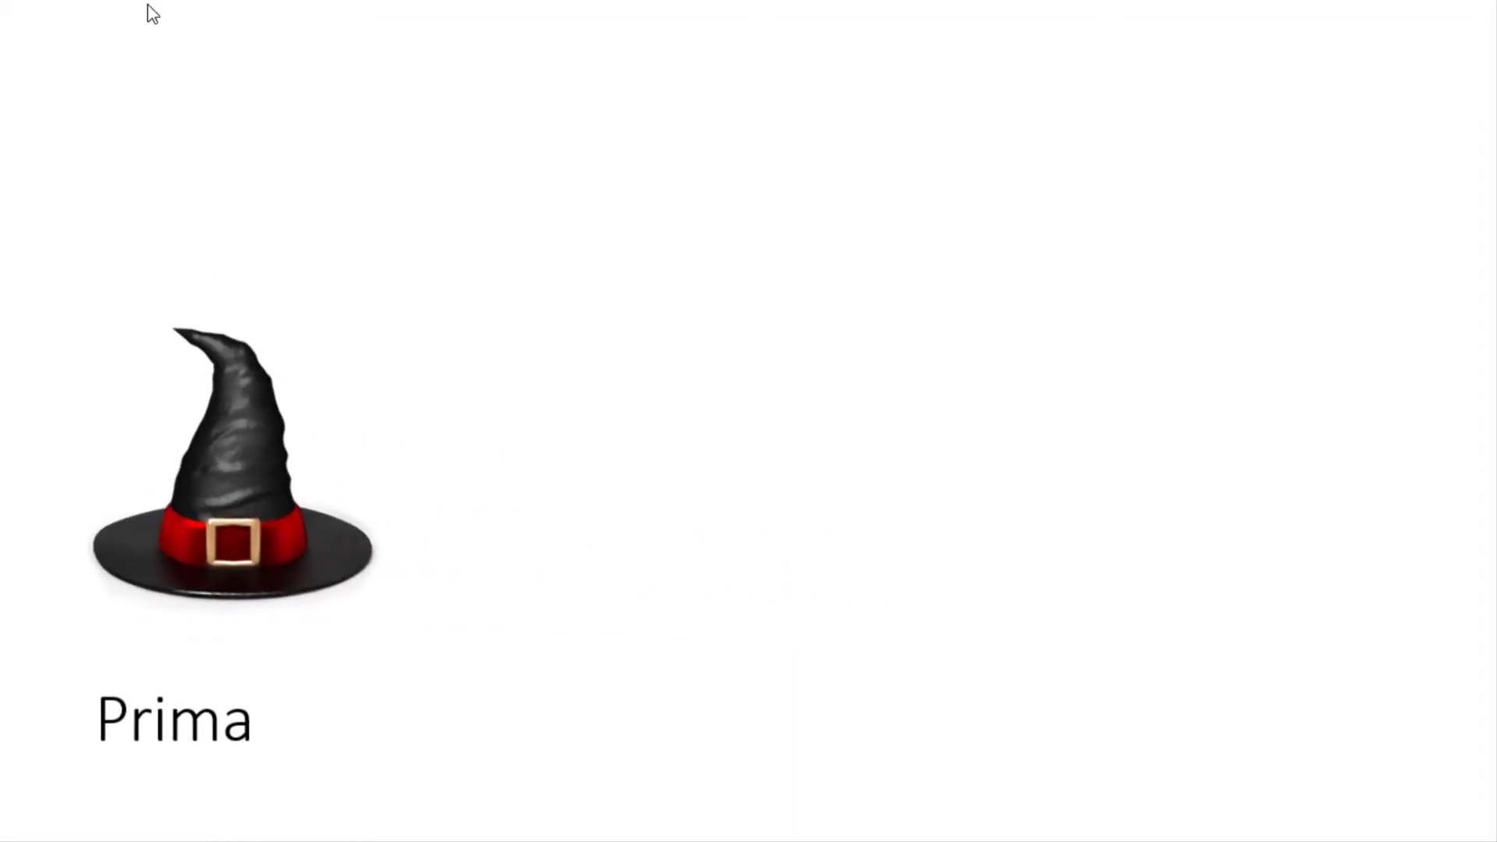
left_click(147, 3)
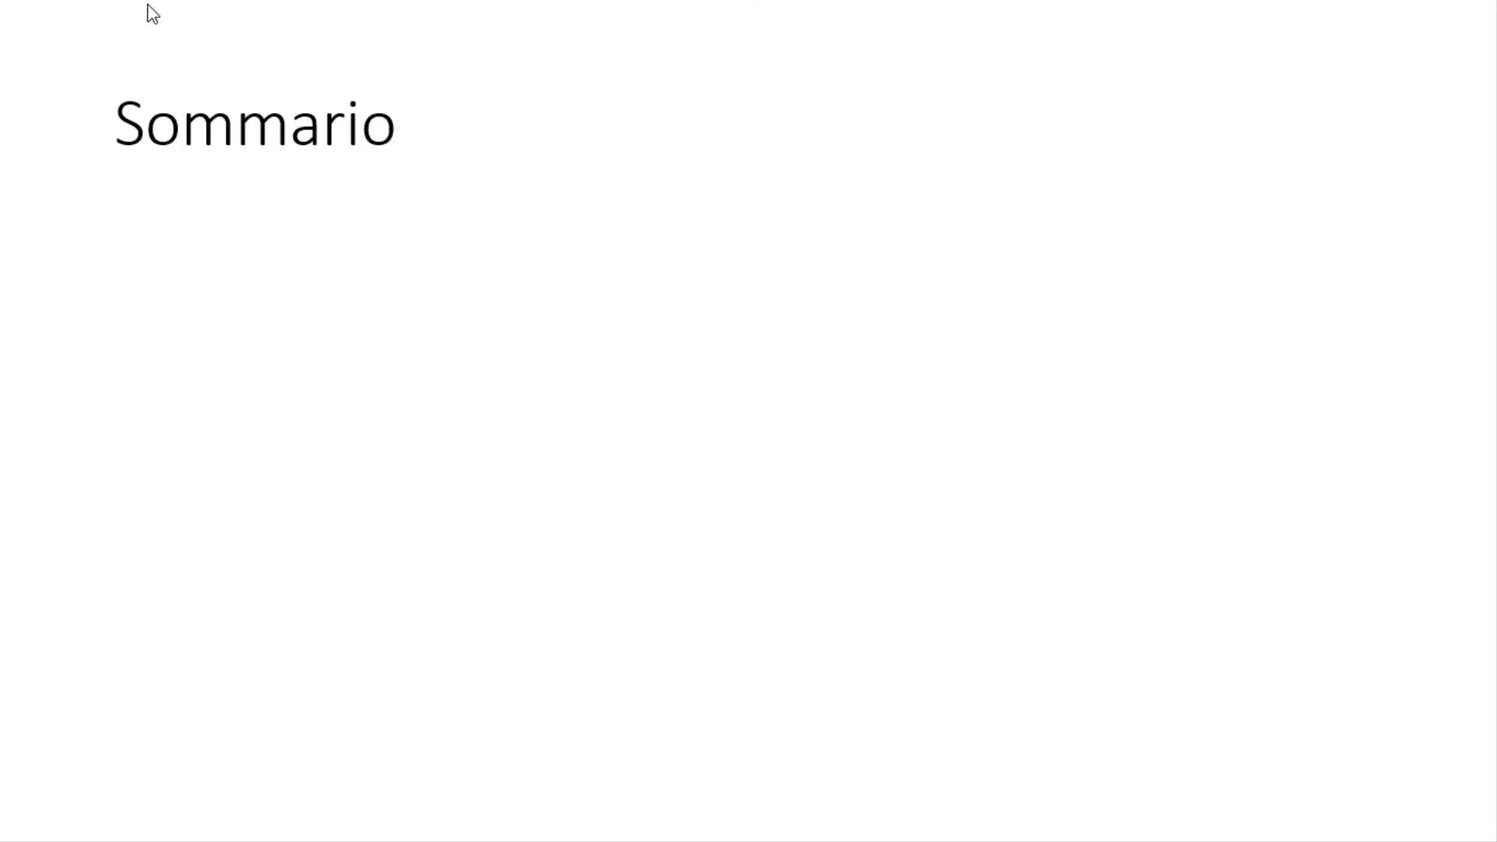
left_click(147, 3)
left_click(148, 3)
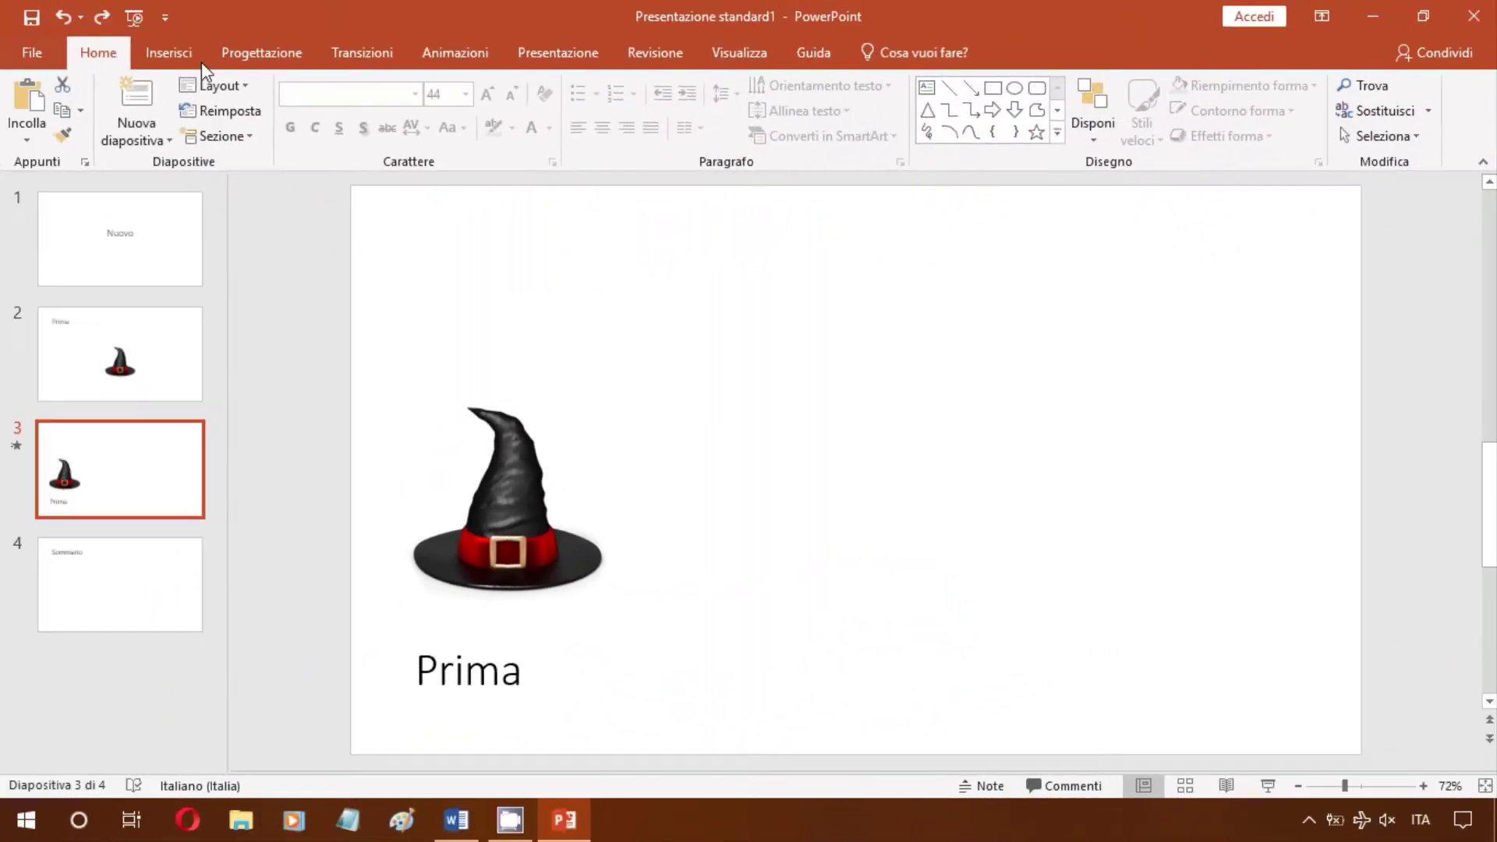
Insert a summary zoom slide linking slide 1 Nuovo and slides 2 and 3 Prima
left_click(189, 50)
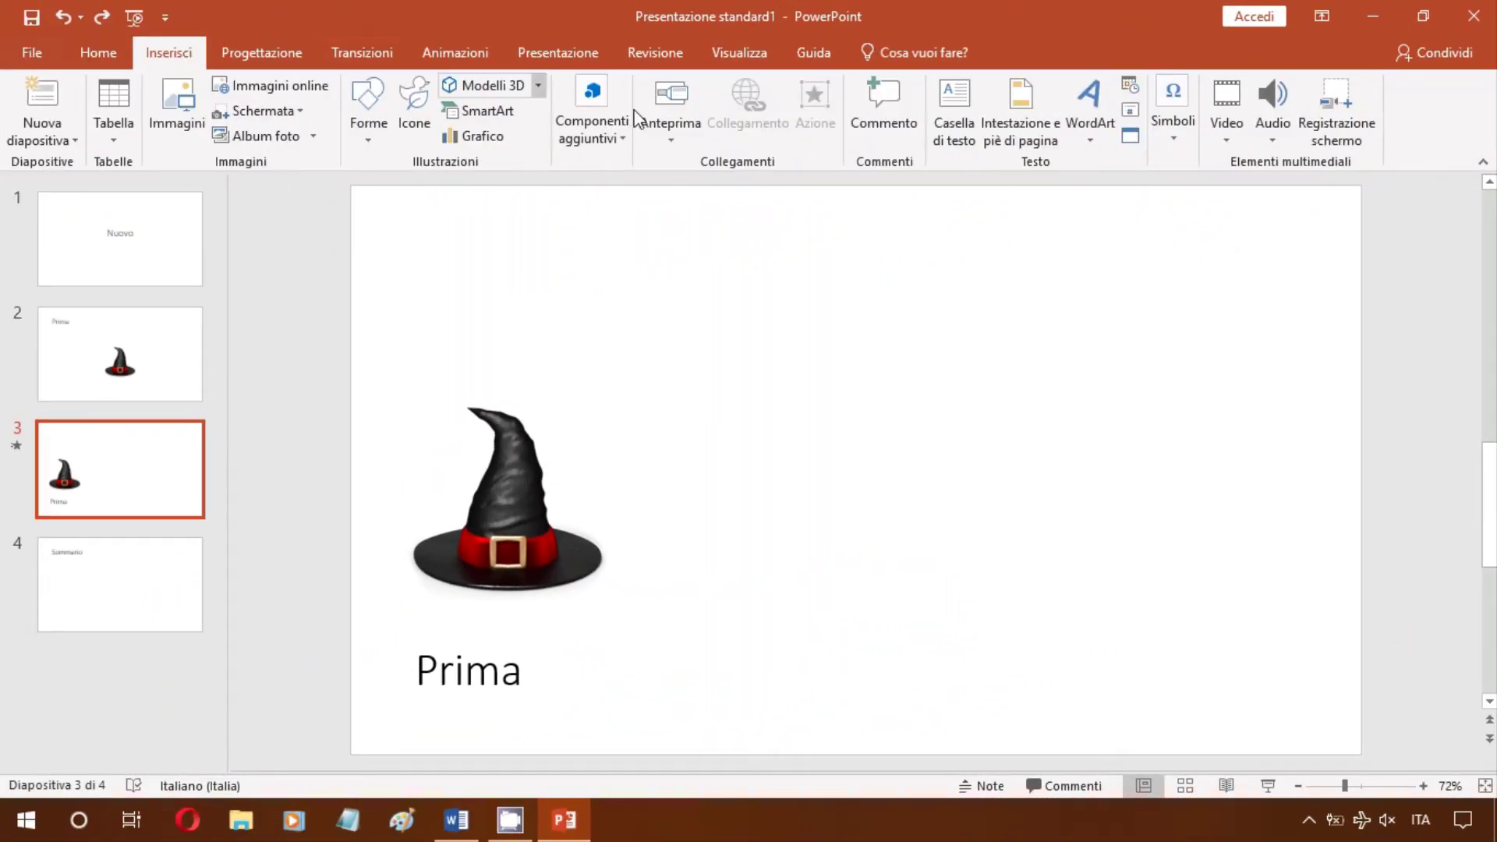
left_click(665, 120)
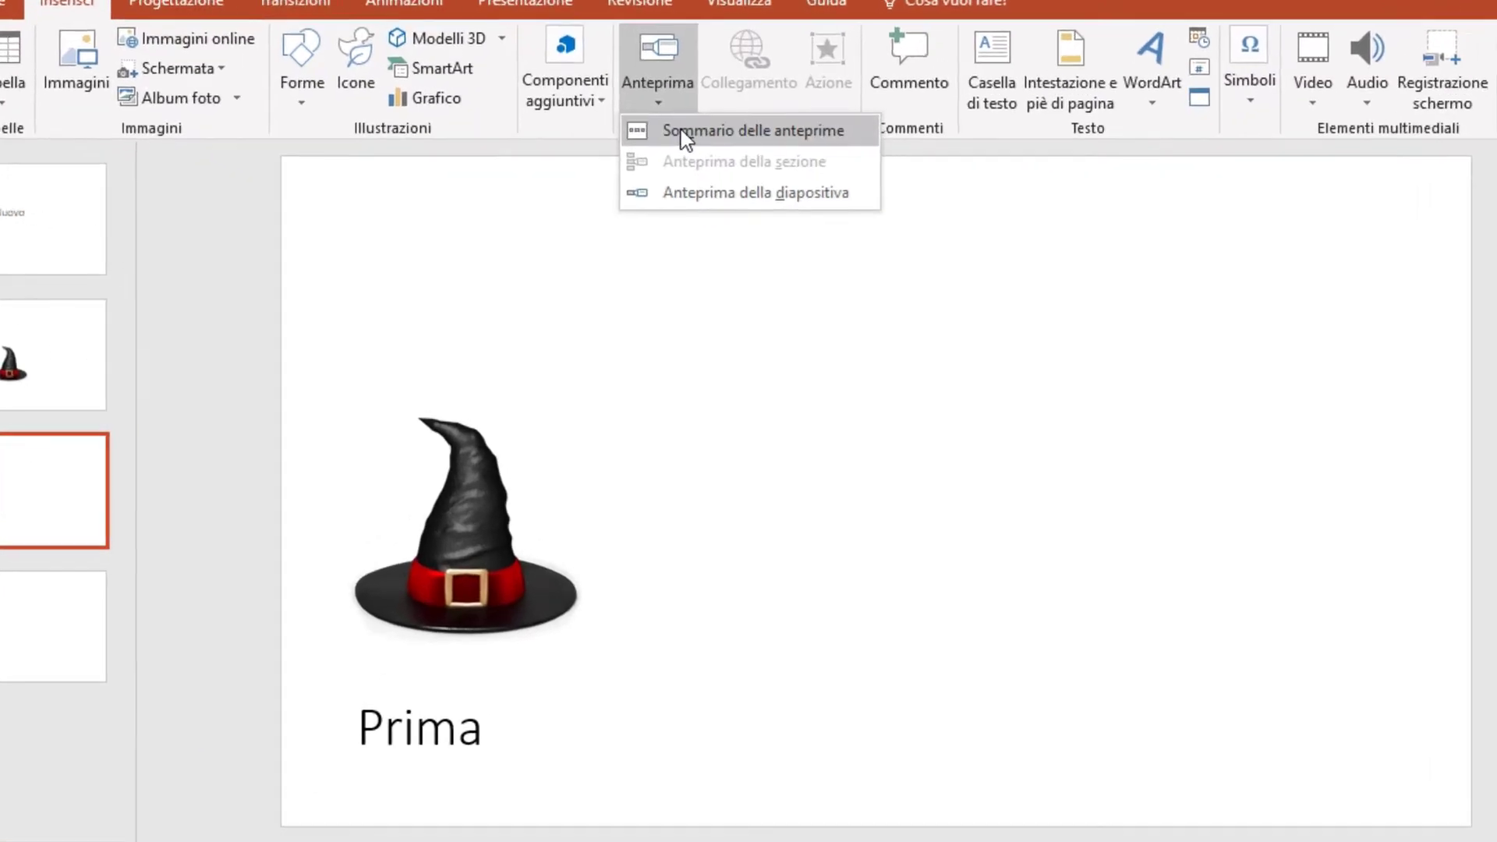
left_click(680, 163)
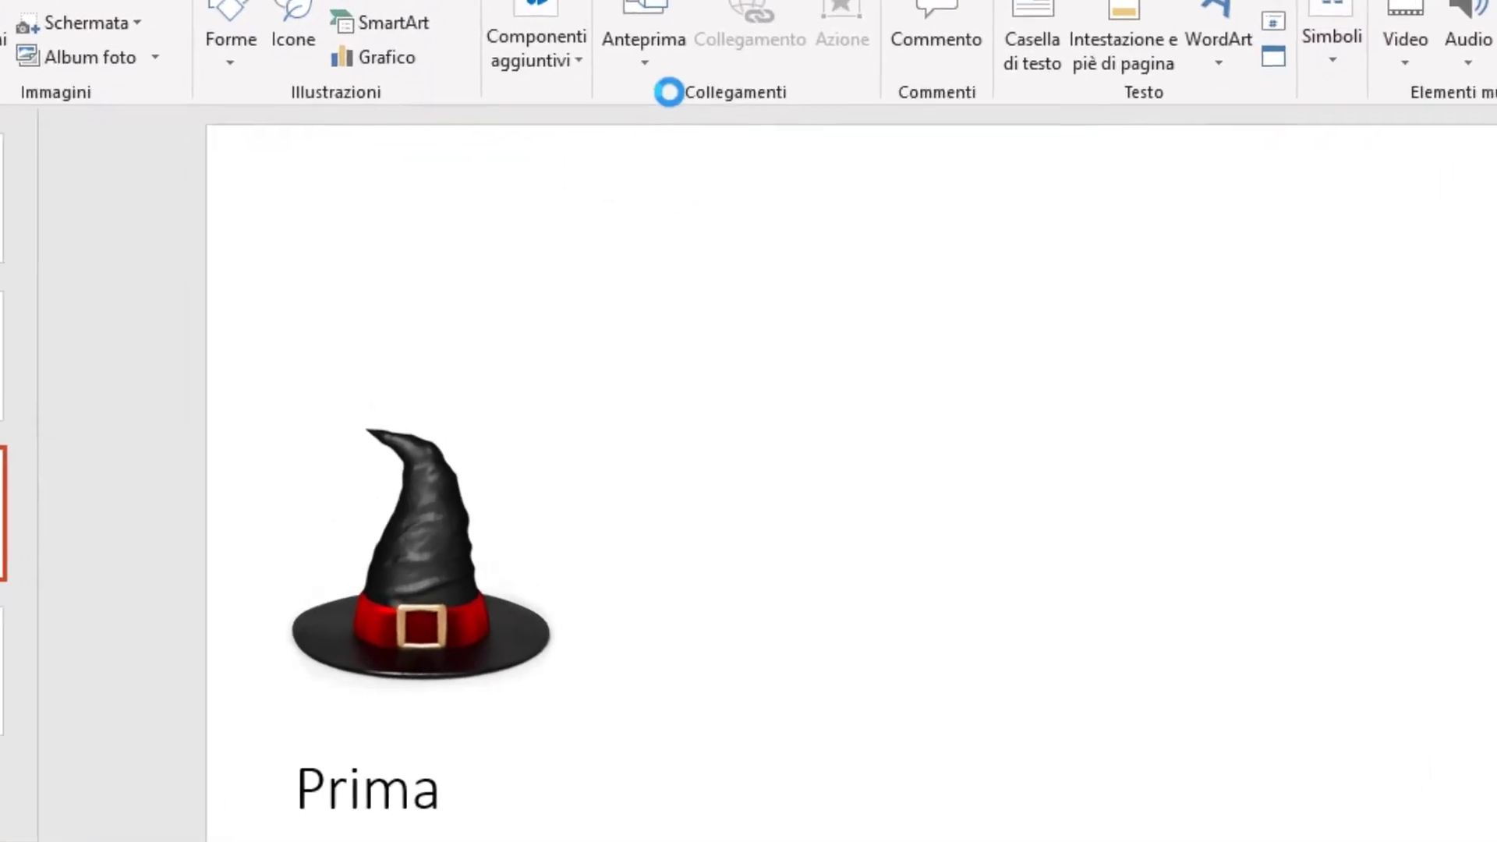
left_click(362, 227)
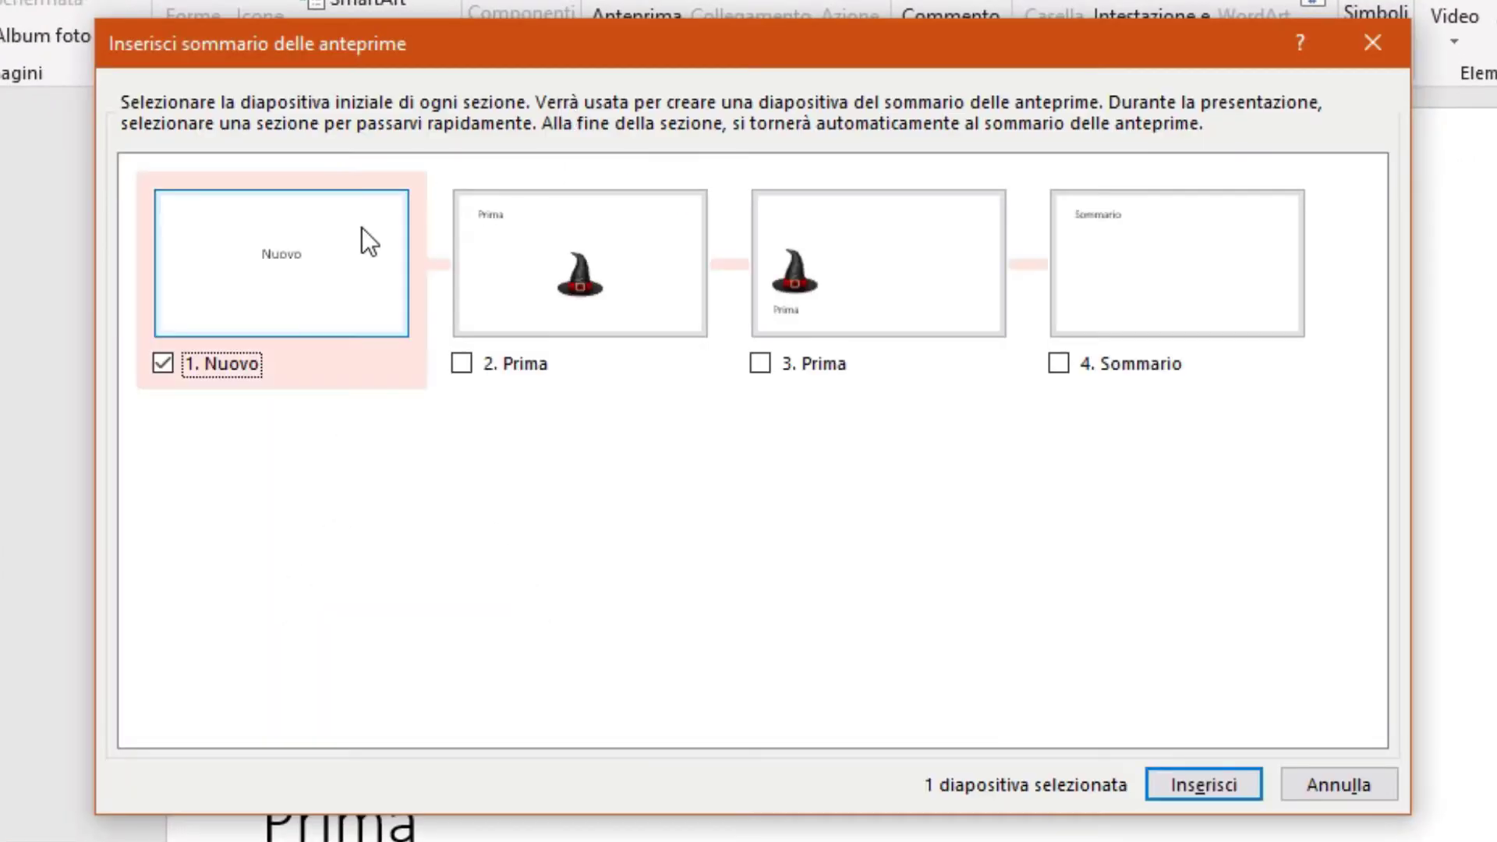
left_click(531, 245)
left_click(830, 250)
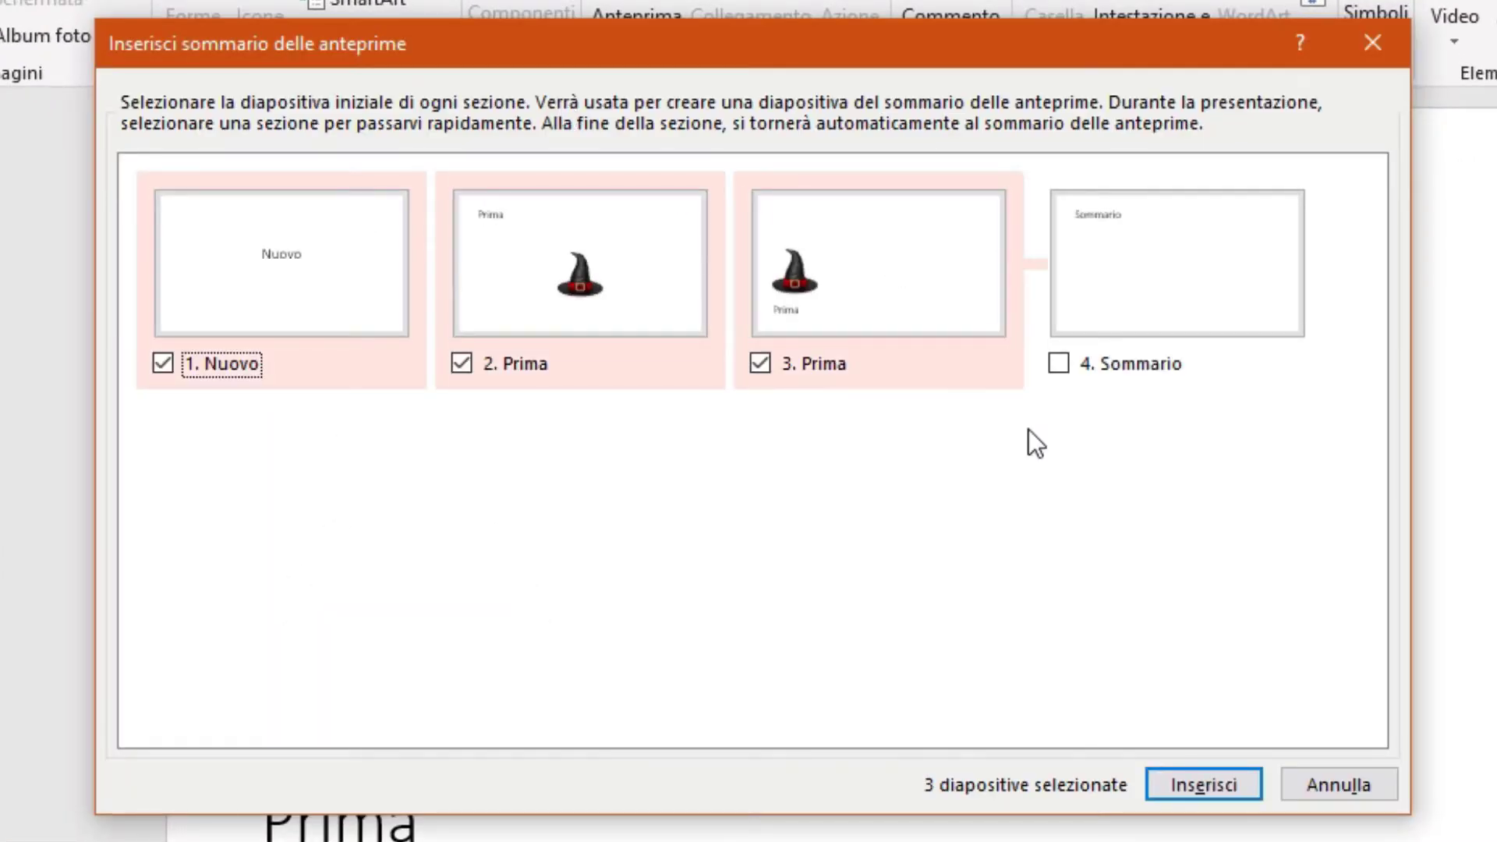
left_click(1157, 786)
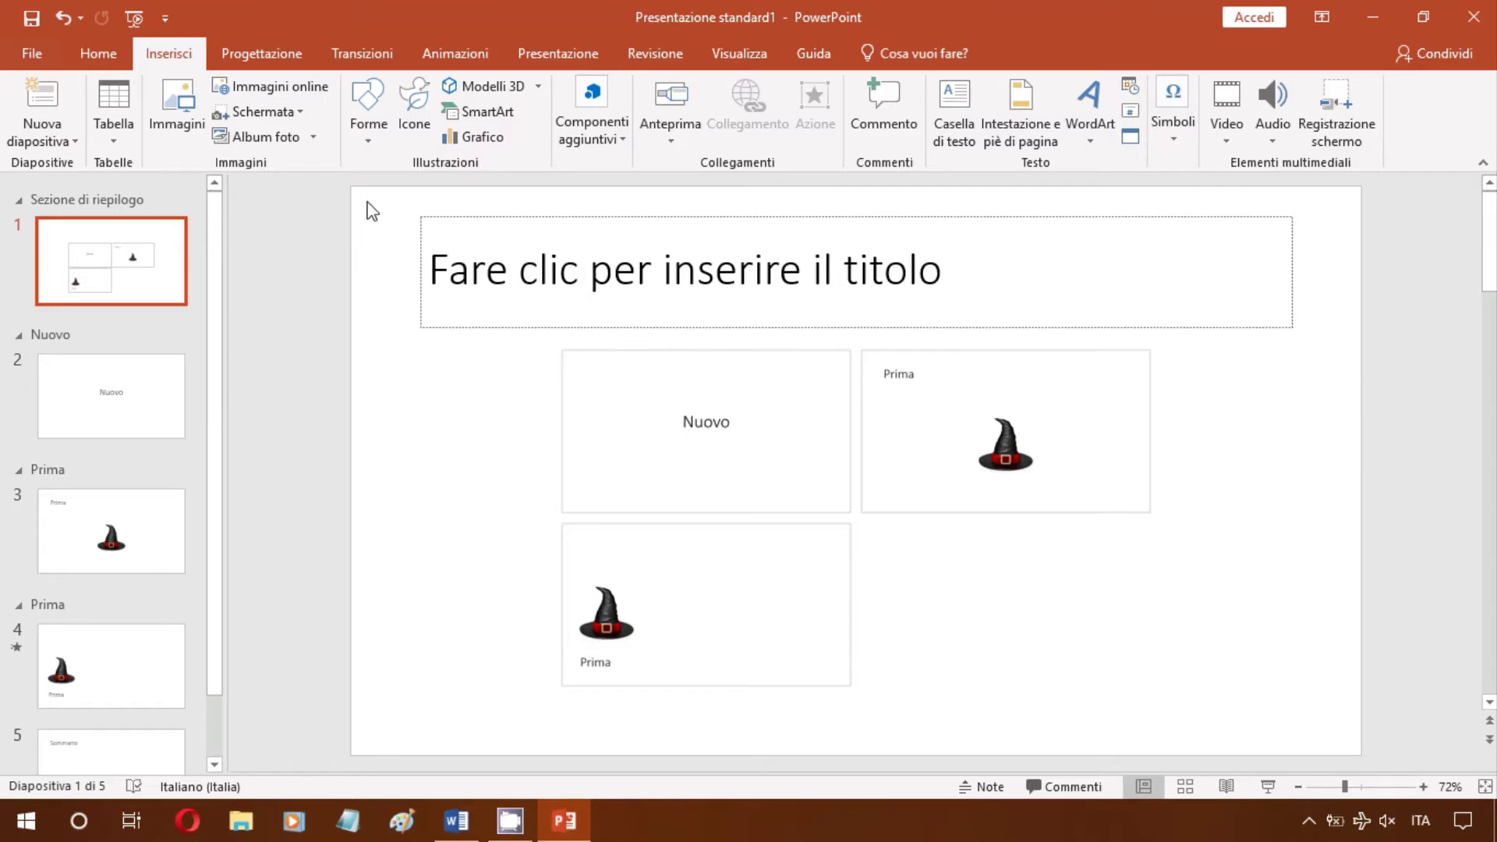
Run the slideshow, zooming into and out of the Nuovo and Prima sections, then end it
left_click(134, 18)
left_click(581, 316)
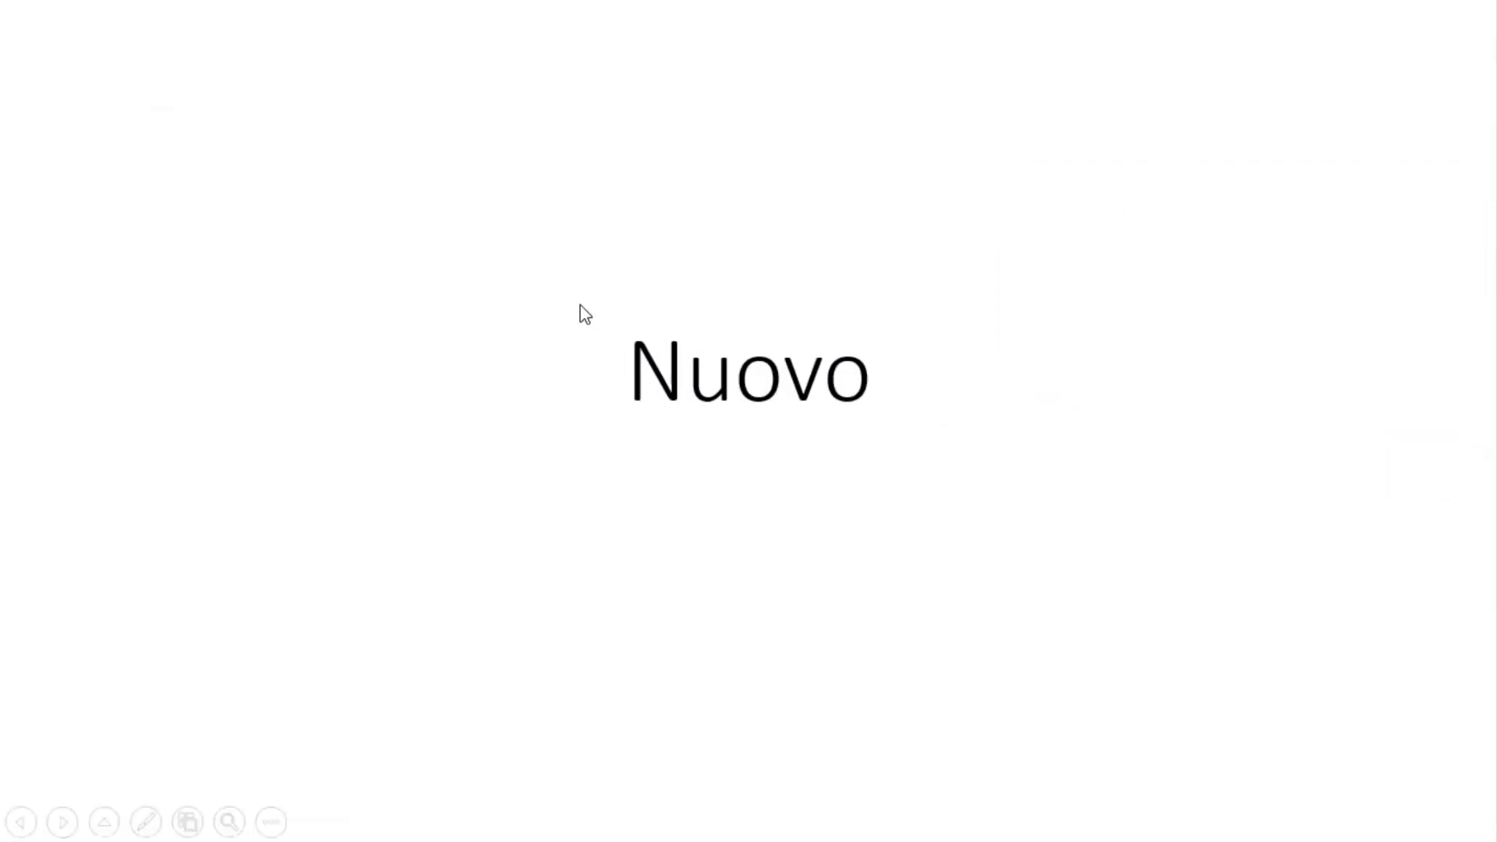
left_click(585, 314)
left_click(967, 368)
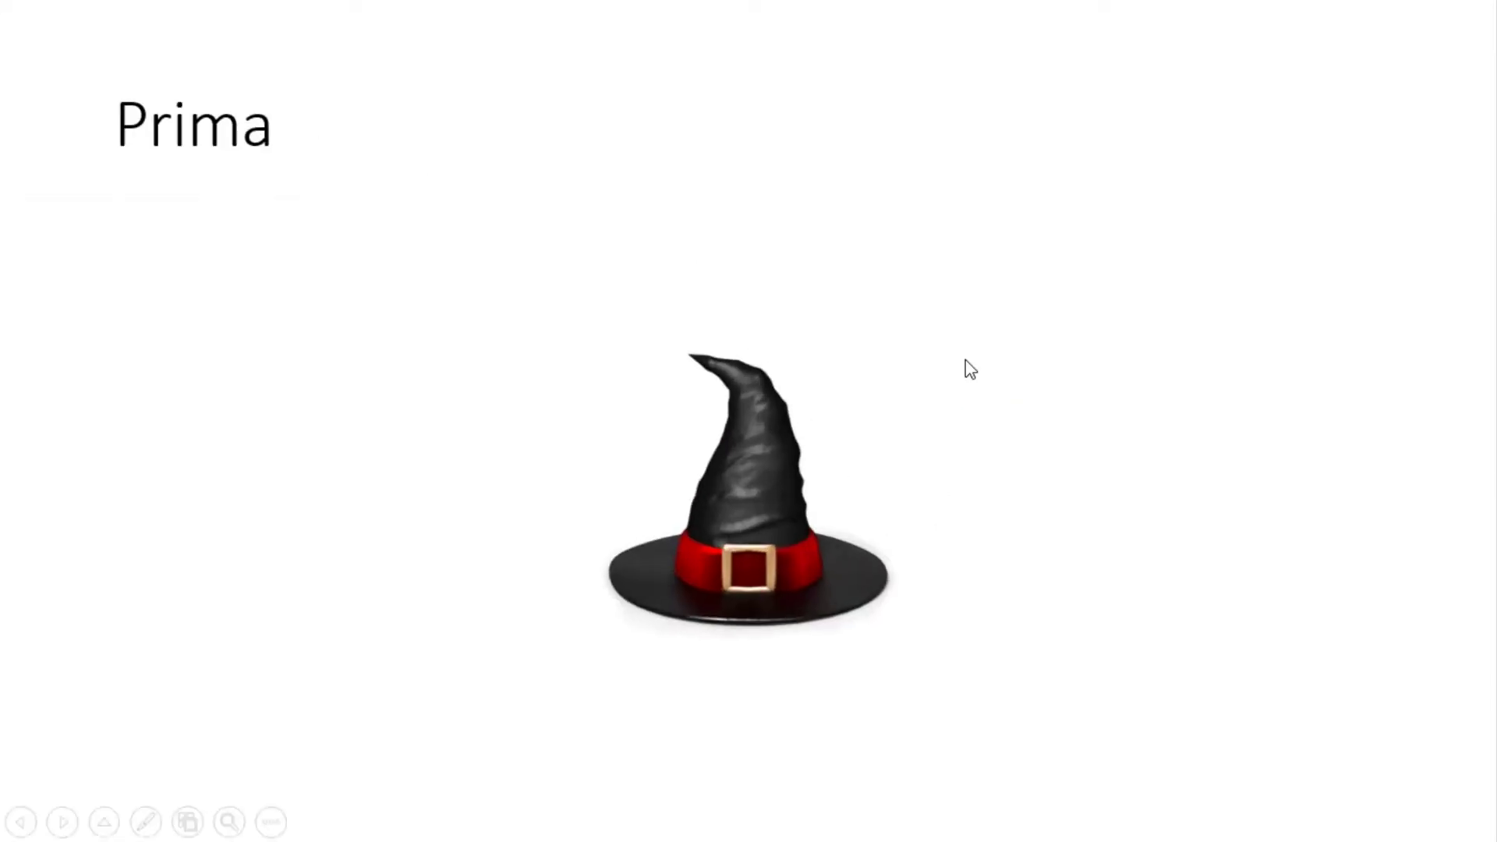
left_click(967, 364)
left_click(591, 554)
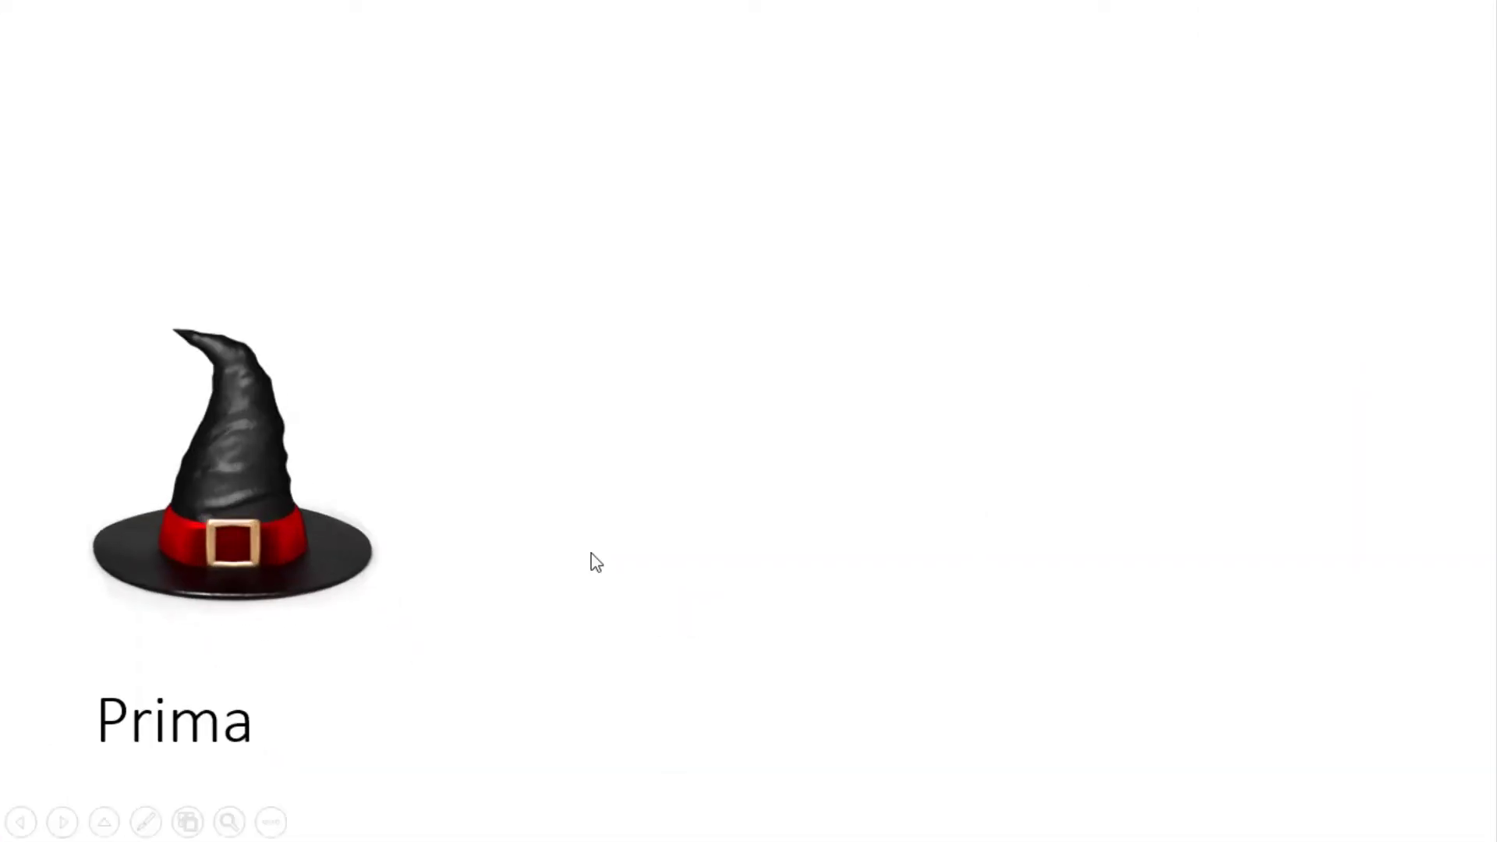
key("Escape")
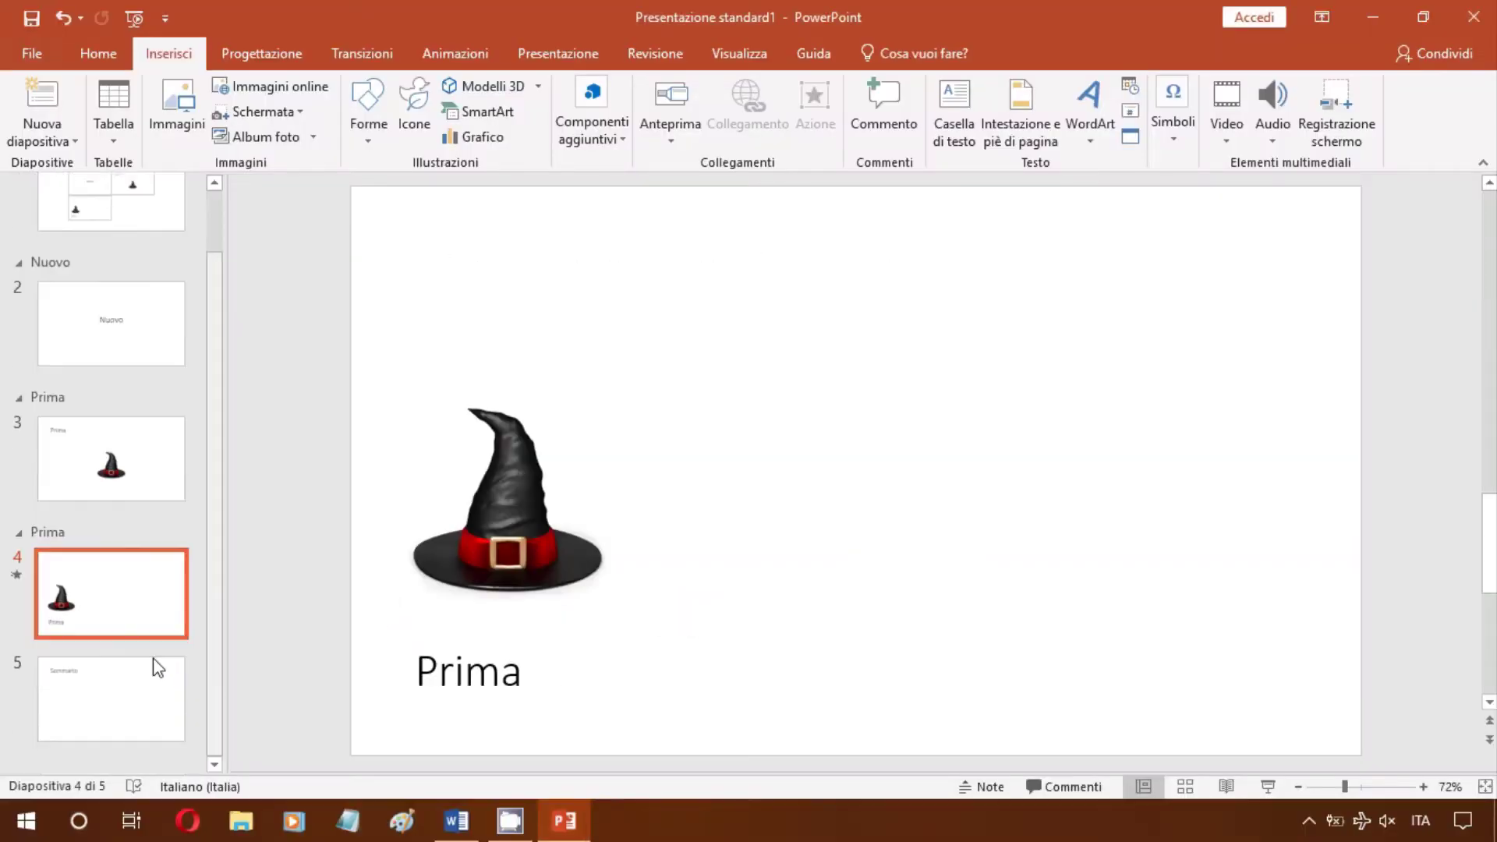
On the Sommario slide, insert slide zooms of slide 2 Nuovo and slides 3 and 4 Prima
left_click(154, 662)
left_click(675, 113)
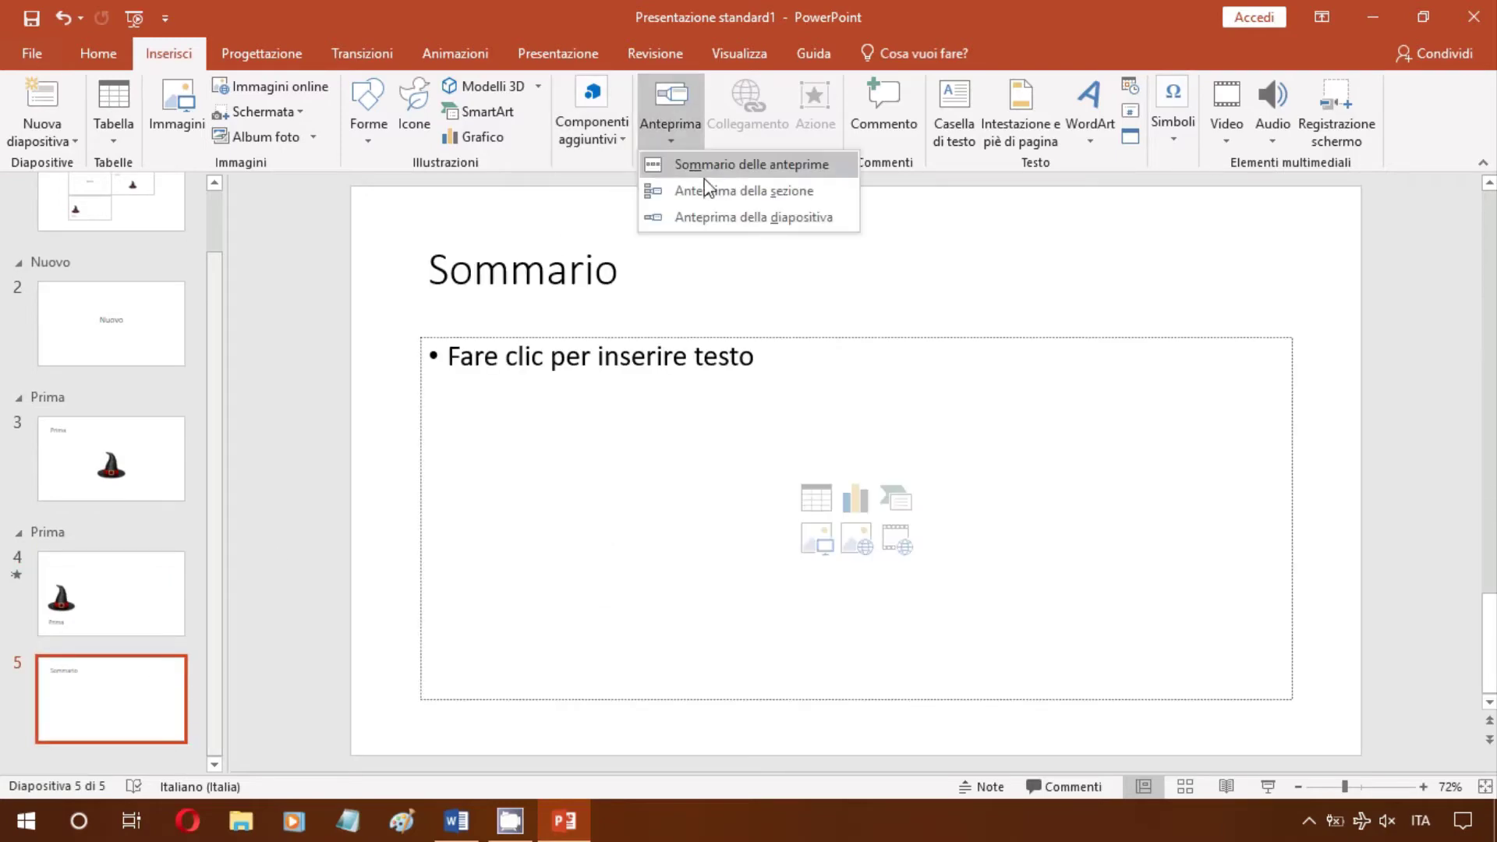
left_click(725, 217)
left_click(630, 294)
left_click(863, 272)
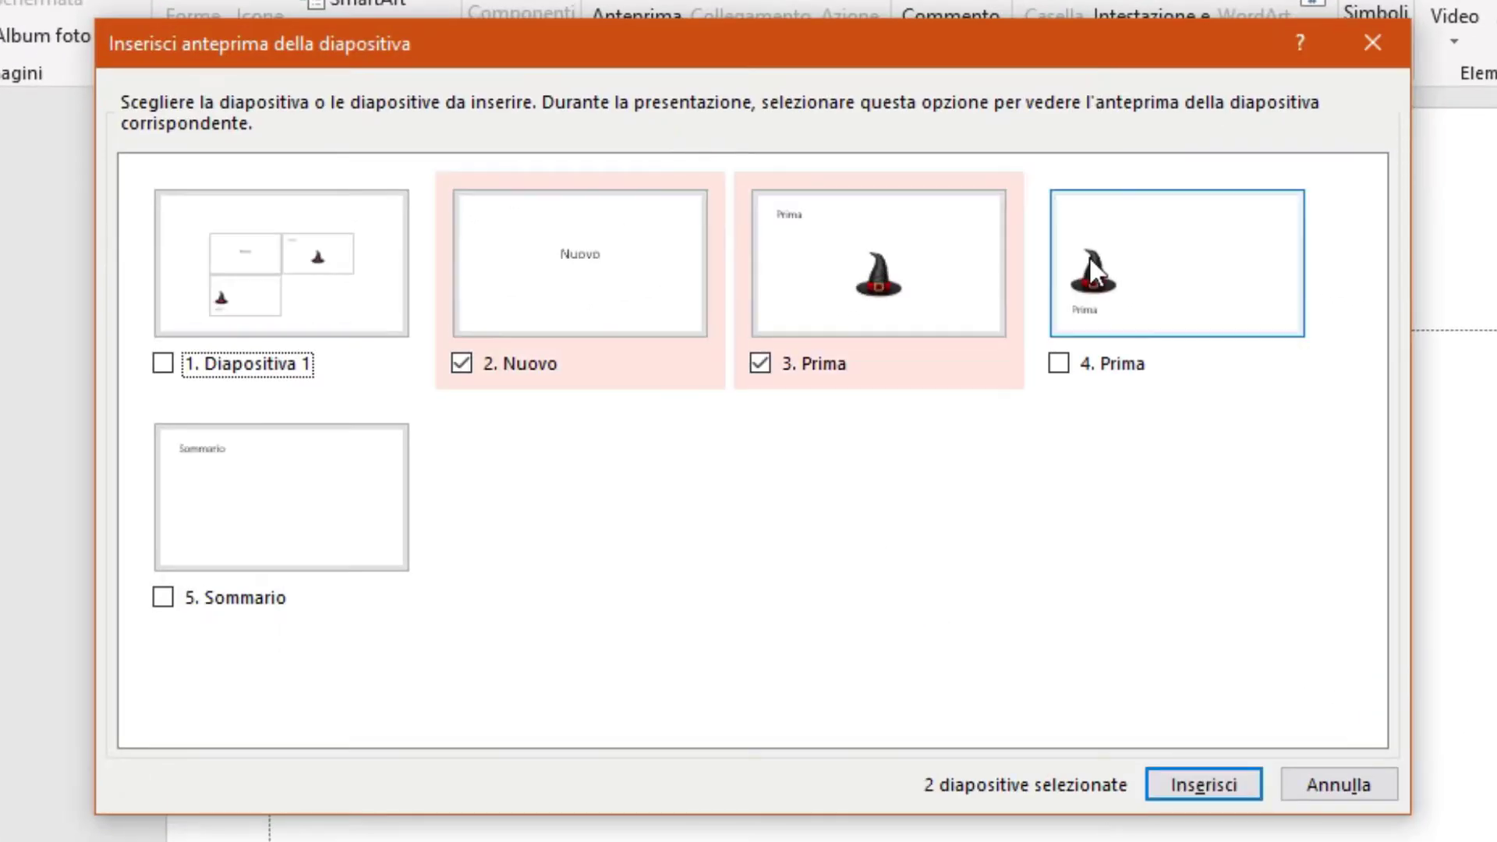
left_click(1088, 258)
left_click(1185, 779)
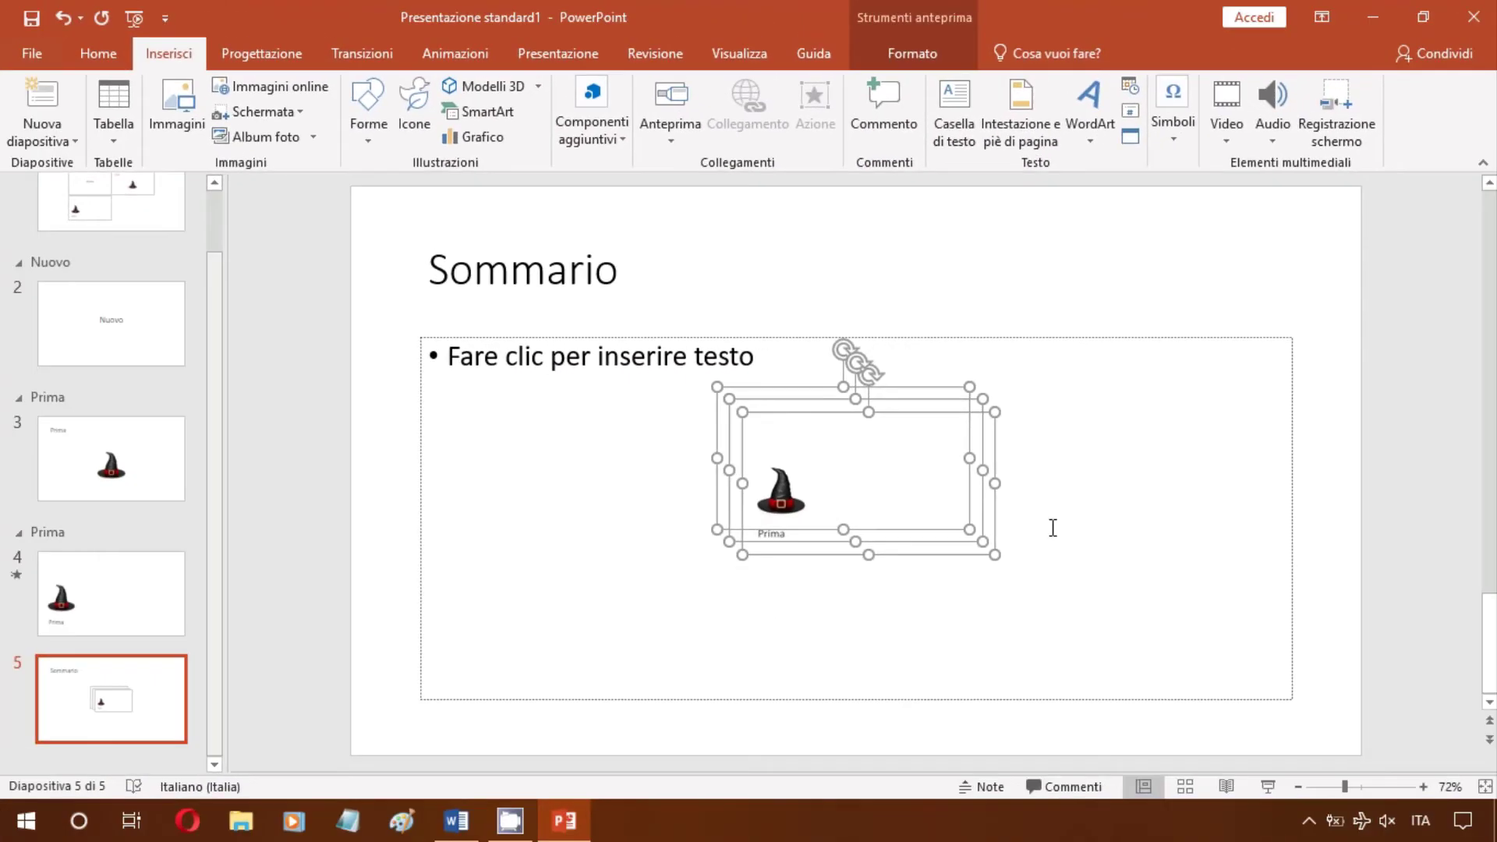
Spread the previews: one Prima top right, the other beside the title, Nuovo to the left
left_click(1029, 273)
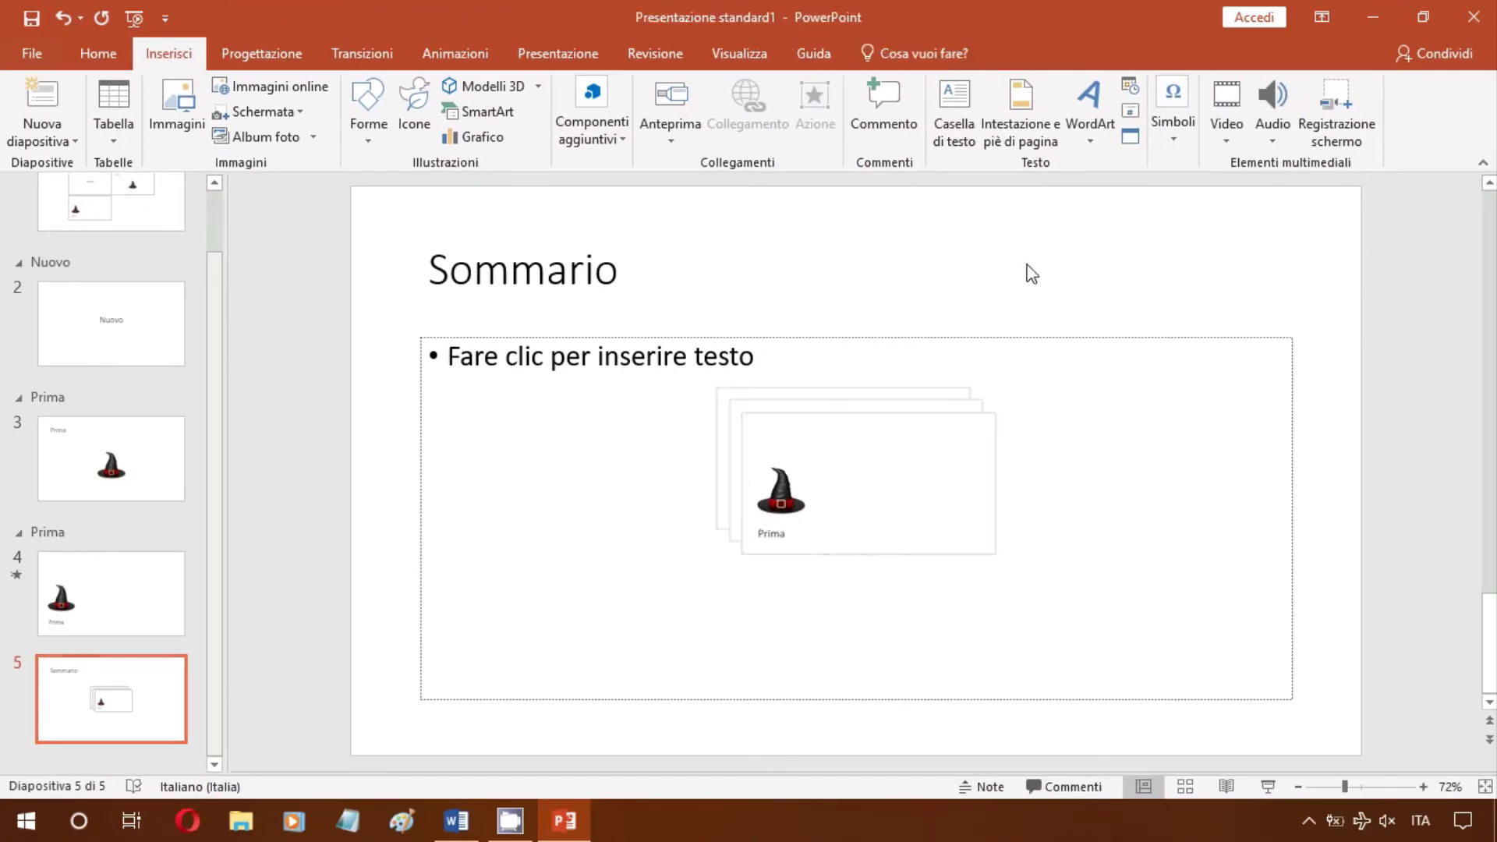
left_click(873, 467)
left_click_drag(905, 442, 1171, 285)
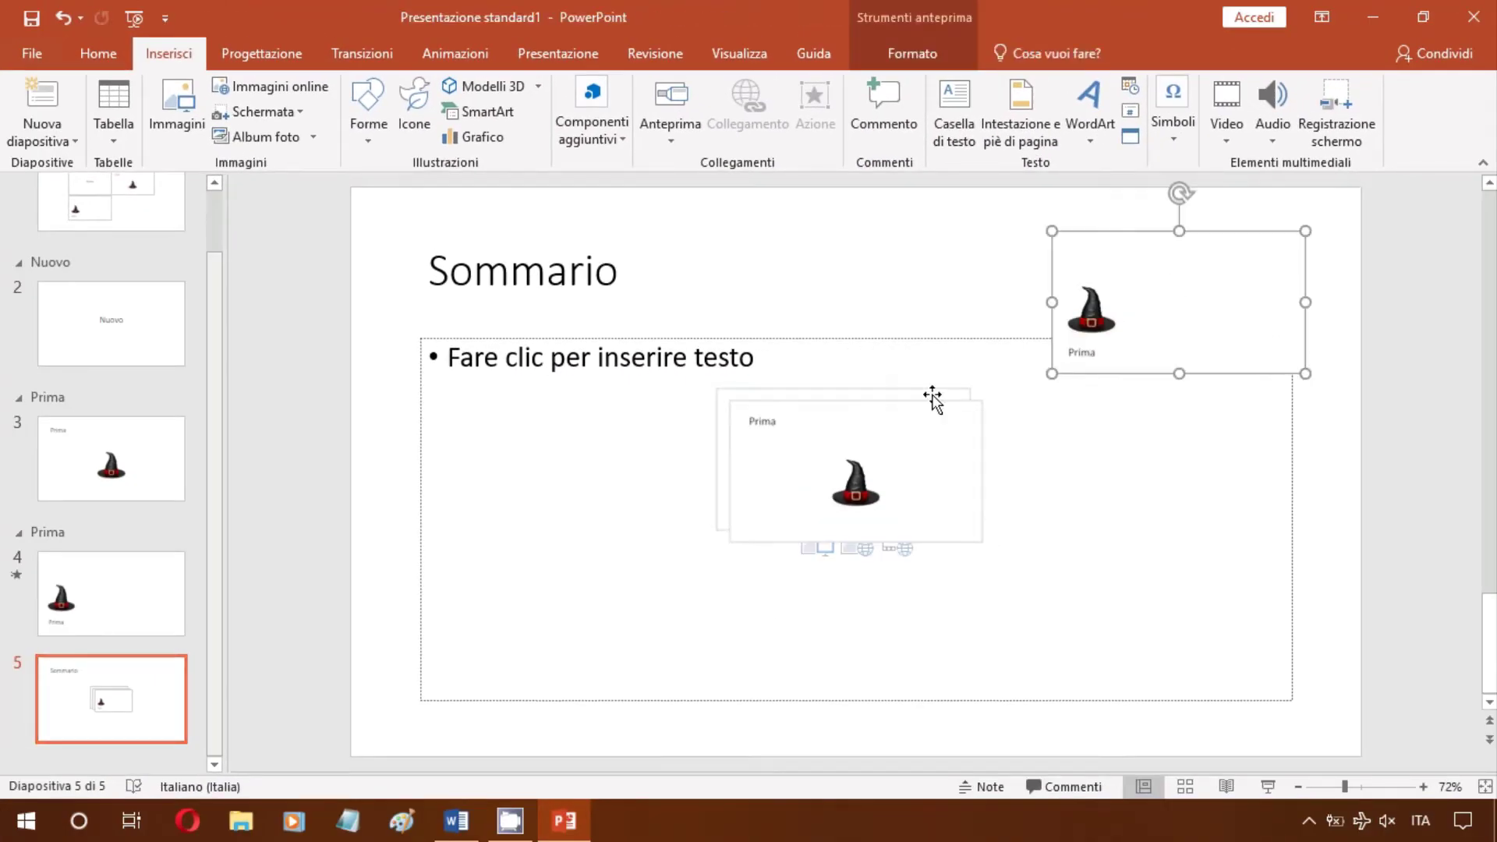
left_click_drag(896, 478, 911, 273)
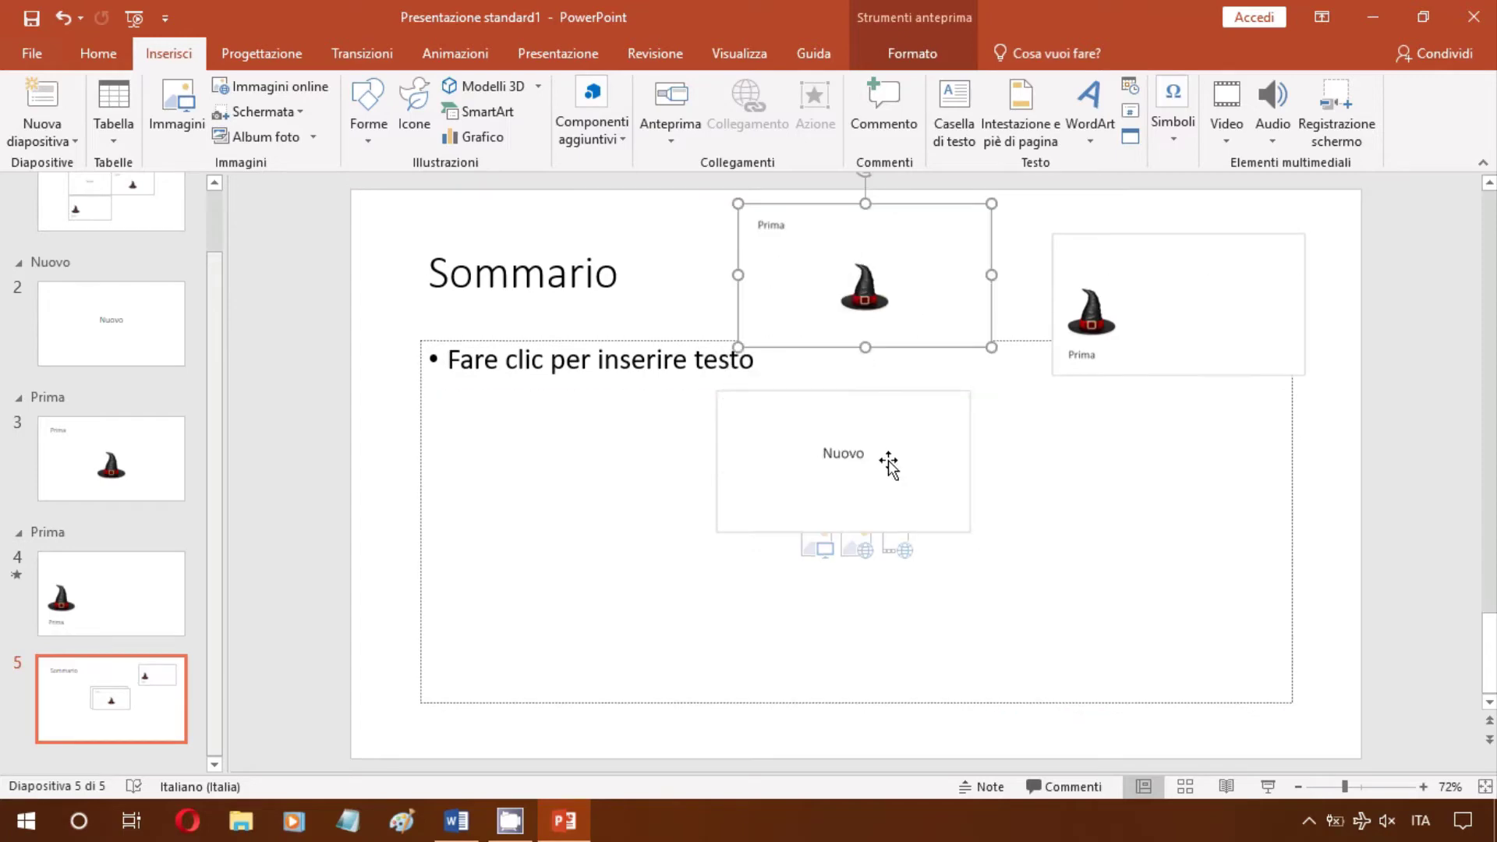
left_click_drag(899, 471, 634, 491)
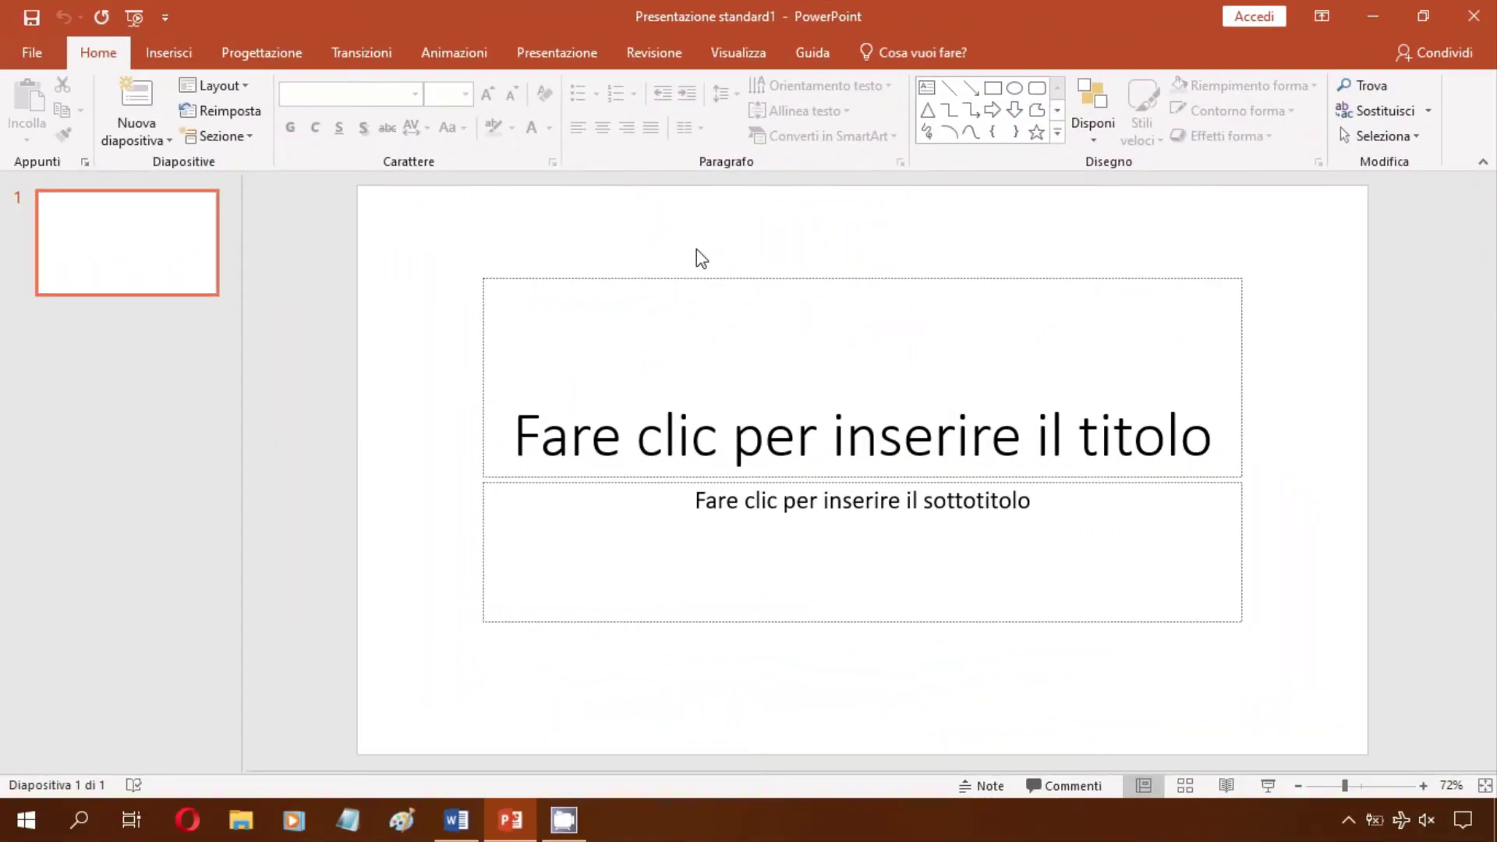
Record a selected area of the Word window and drop the clip onto the slide
left_click(200, 53)
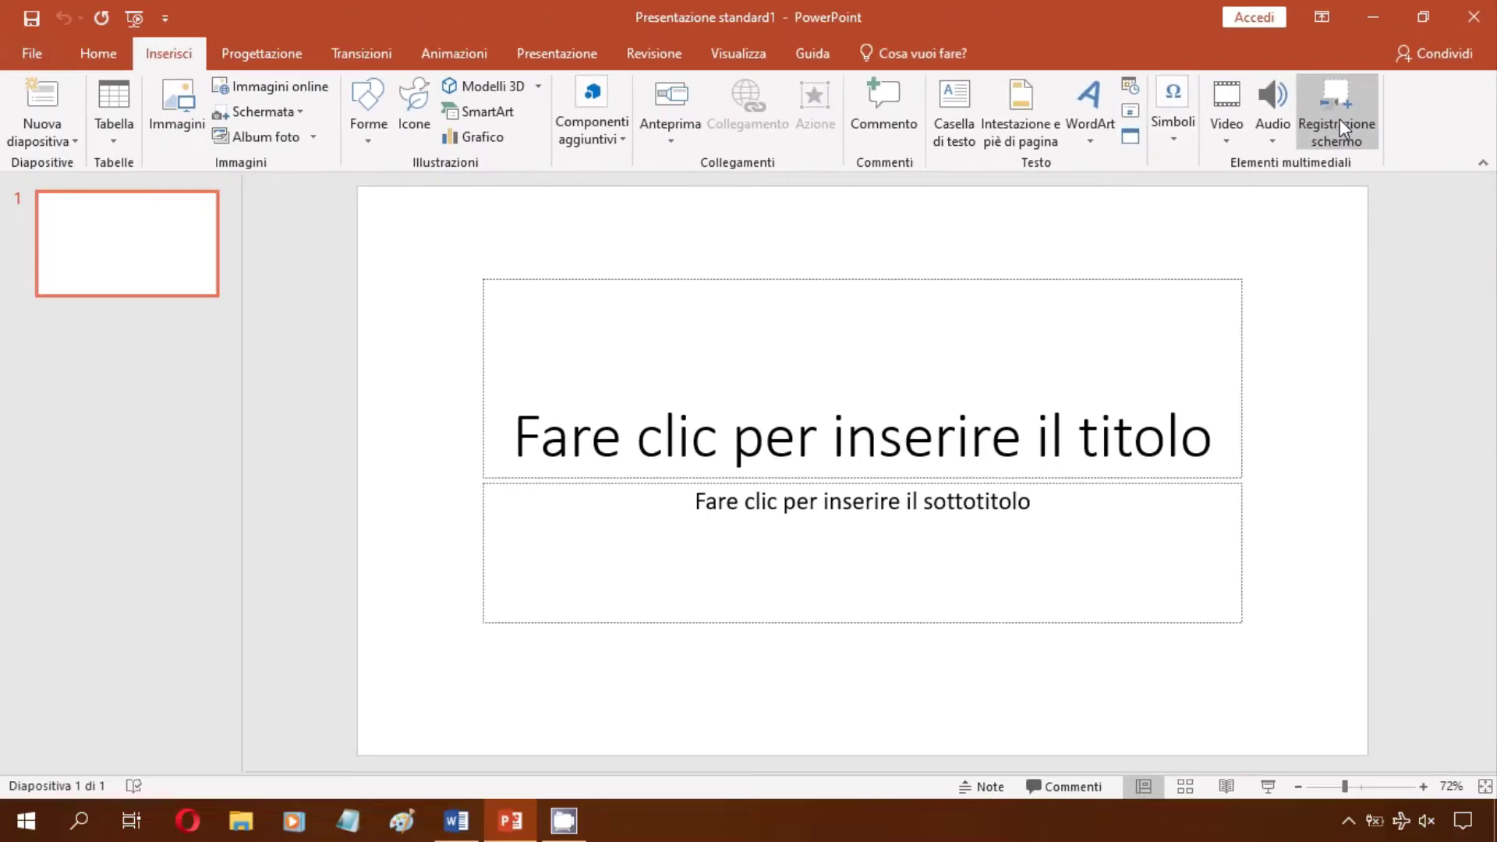
left_click(1340, 119)
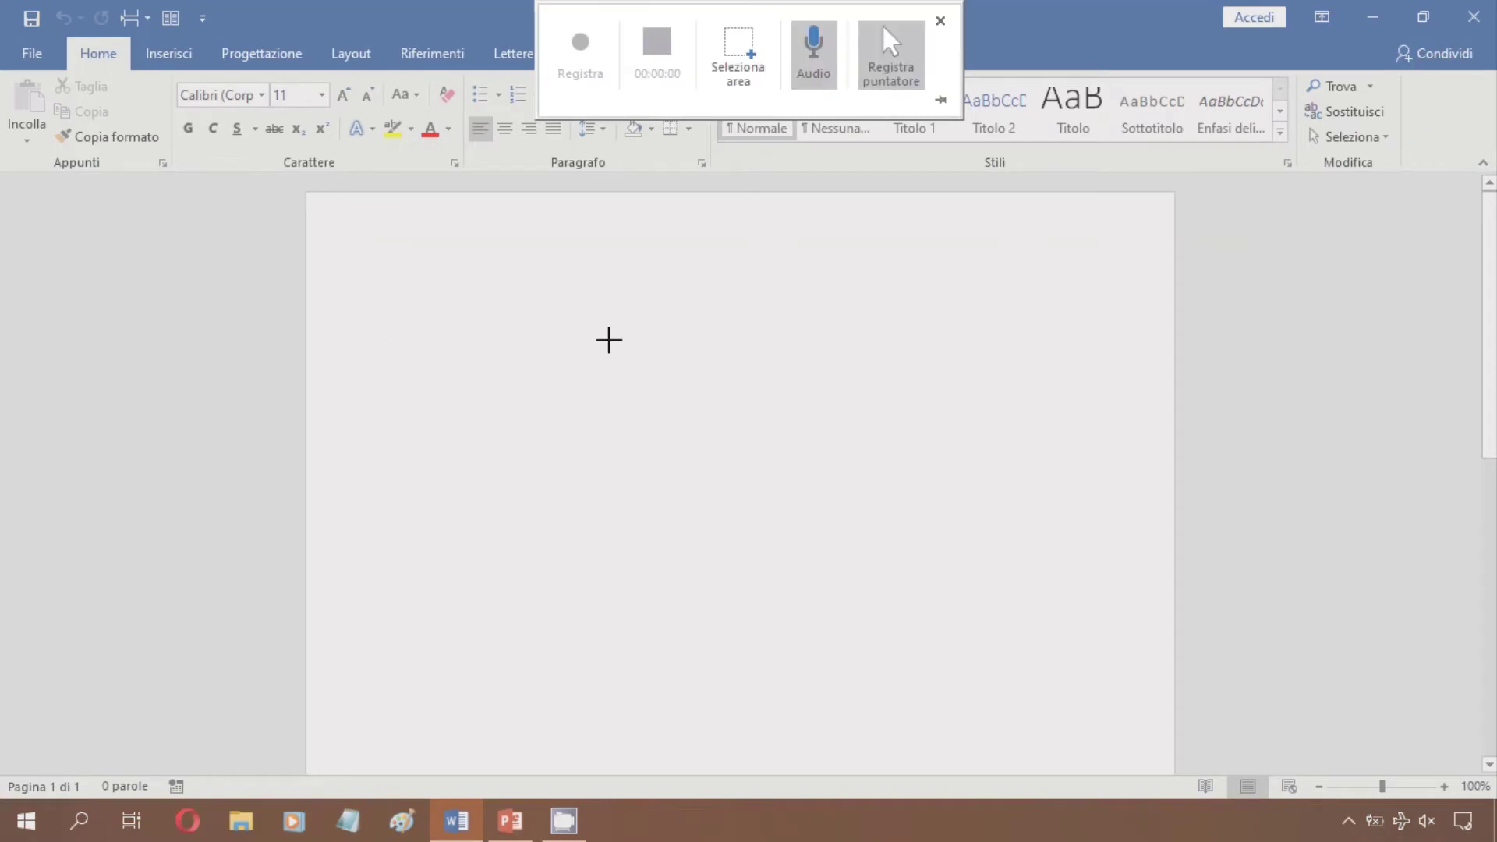
left_click_drag(361, 251, 1016, 516)
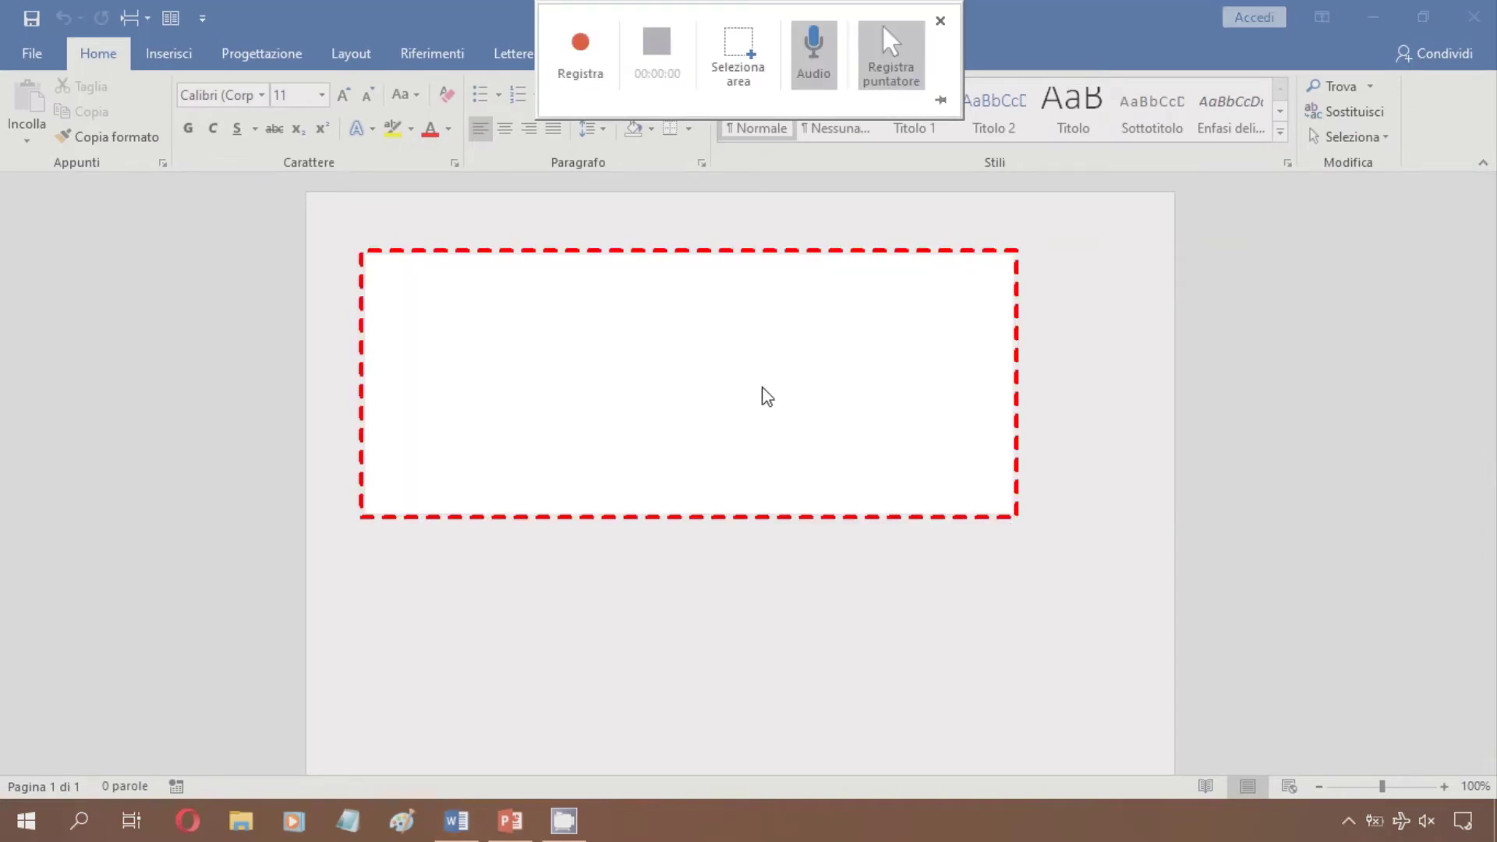
left_click(578, 55)
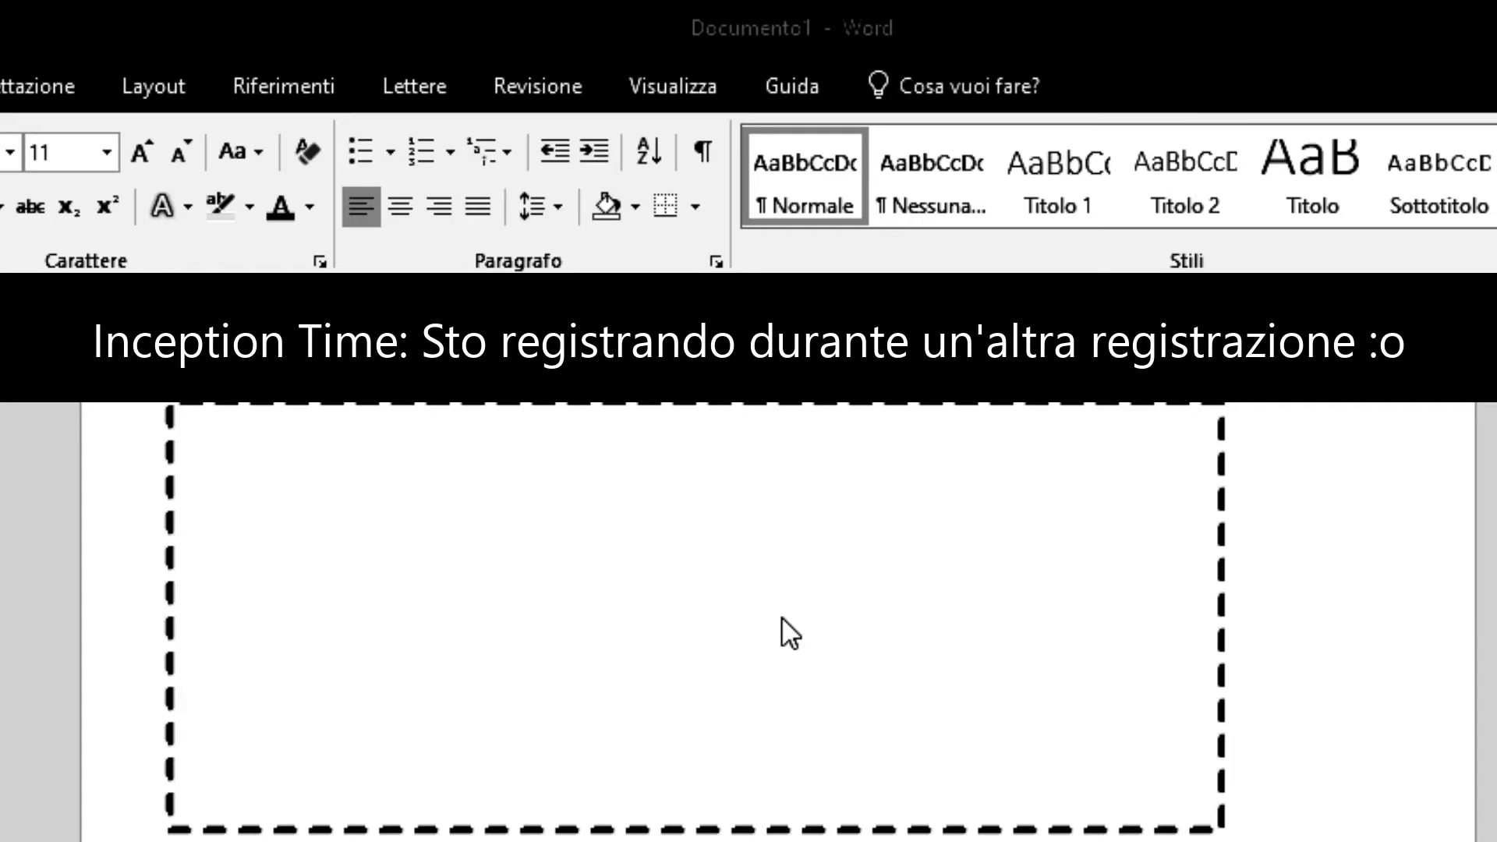
mouse_move(638, 72)
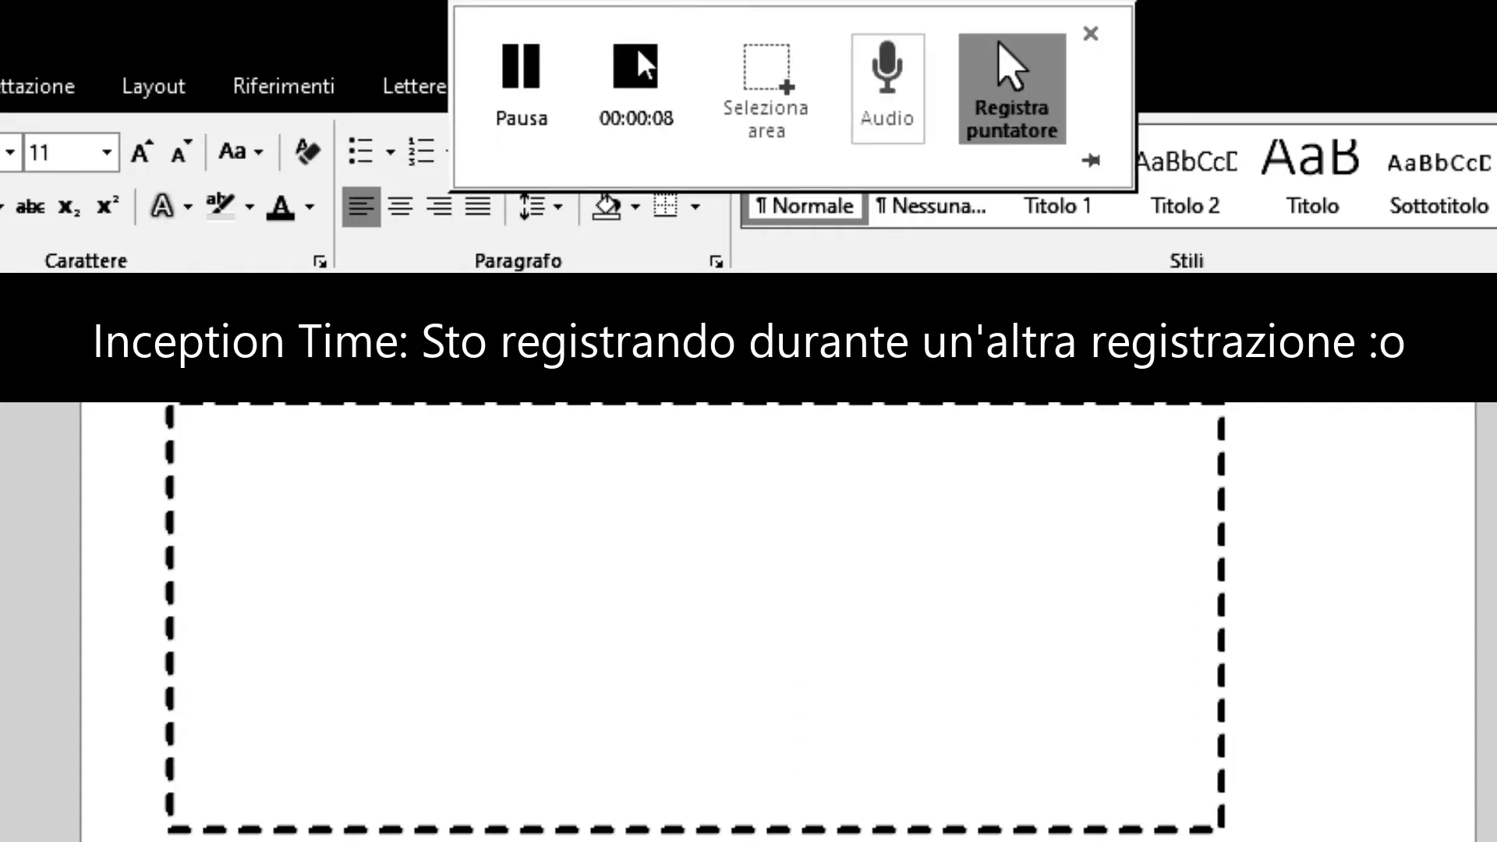
left_click(638, 63)
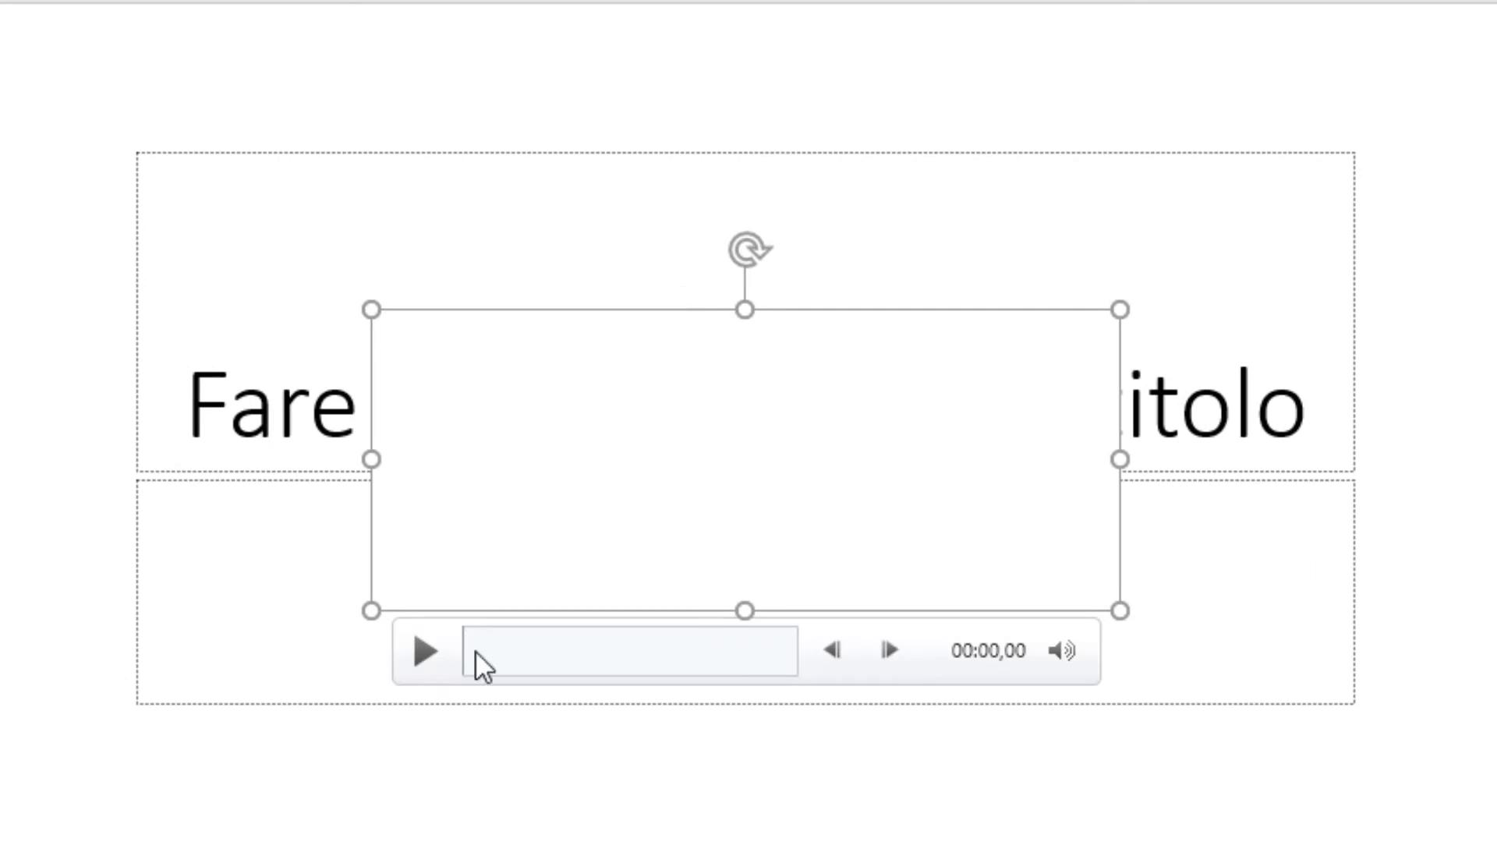
Play the recording, then save it as media file 'Elementi multimediali1' in Documenti
left_click(427, 644)
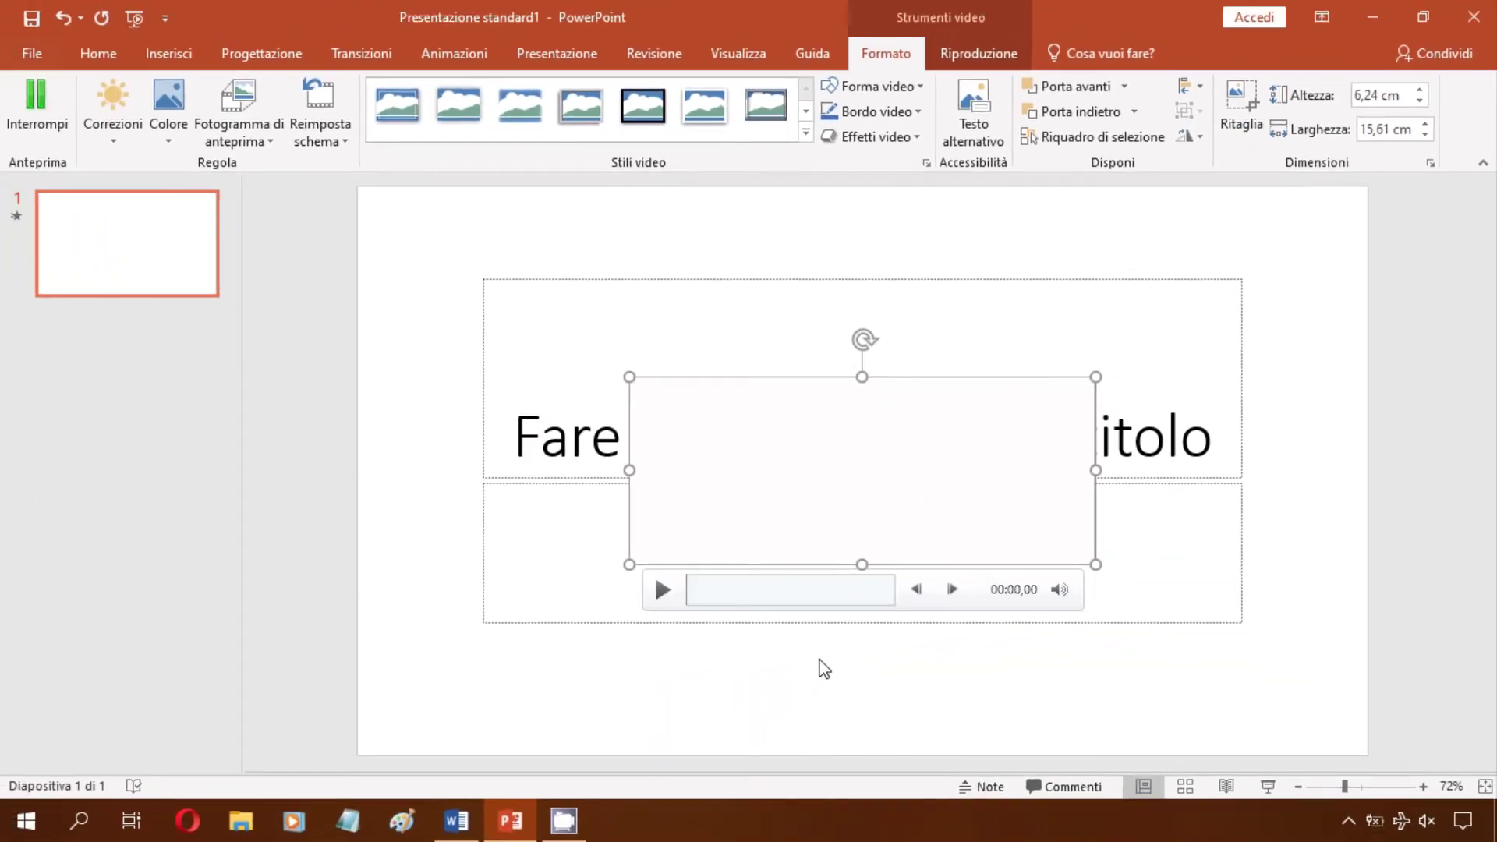
right_click(856, 501)
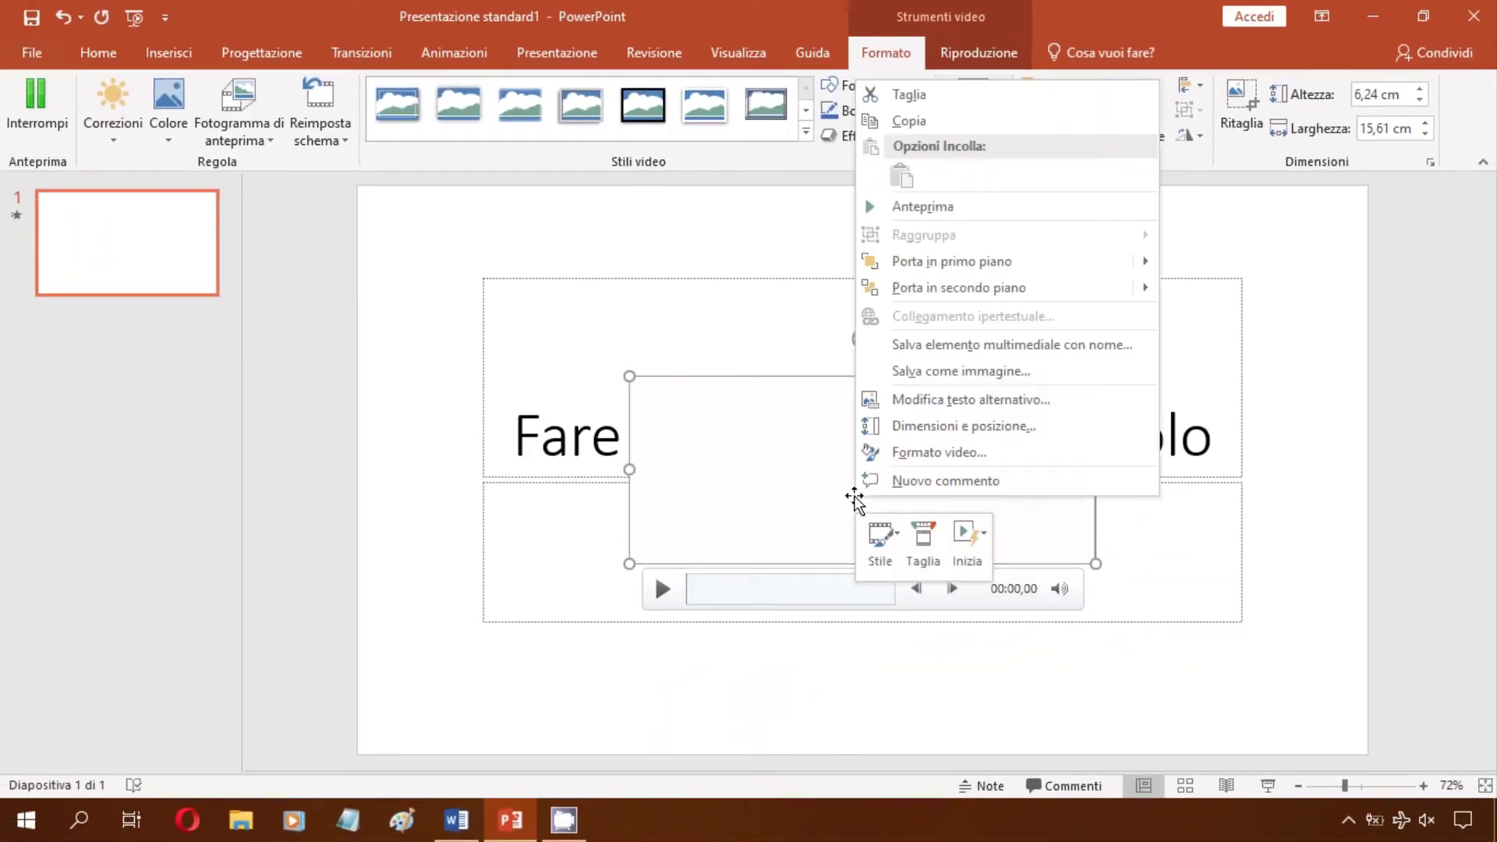
left_click(932, 347)
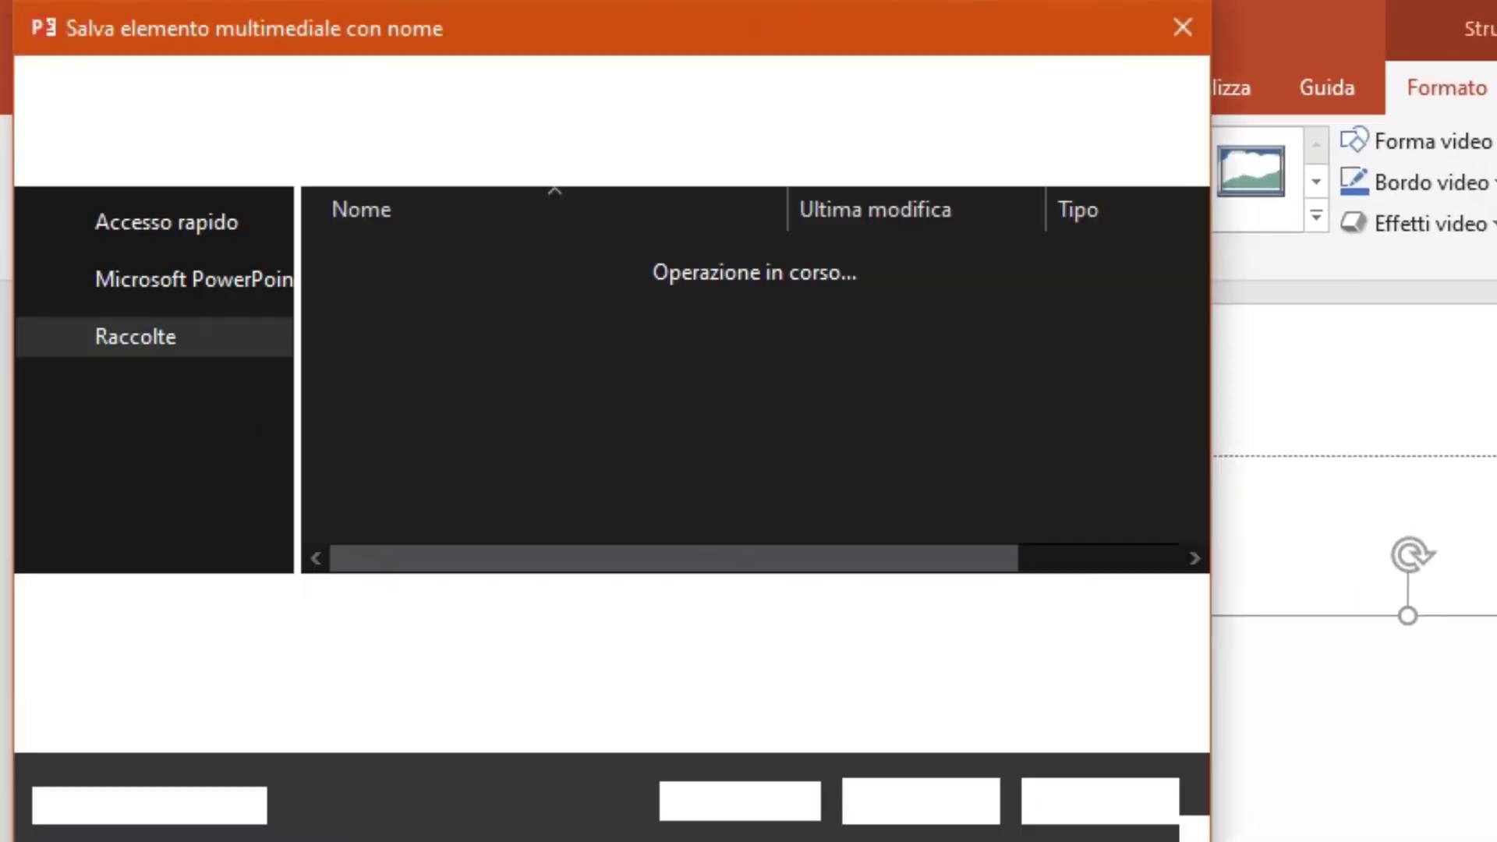
left_click(924, 803)
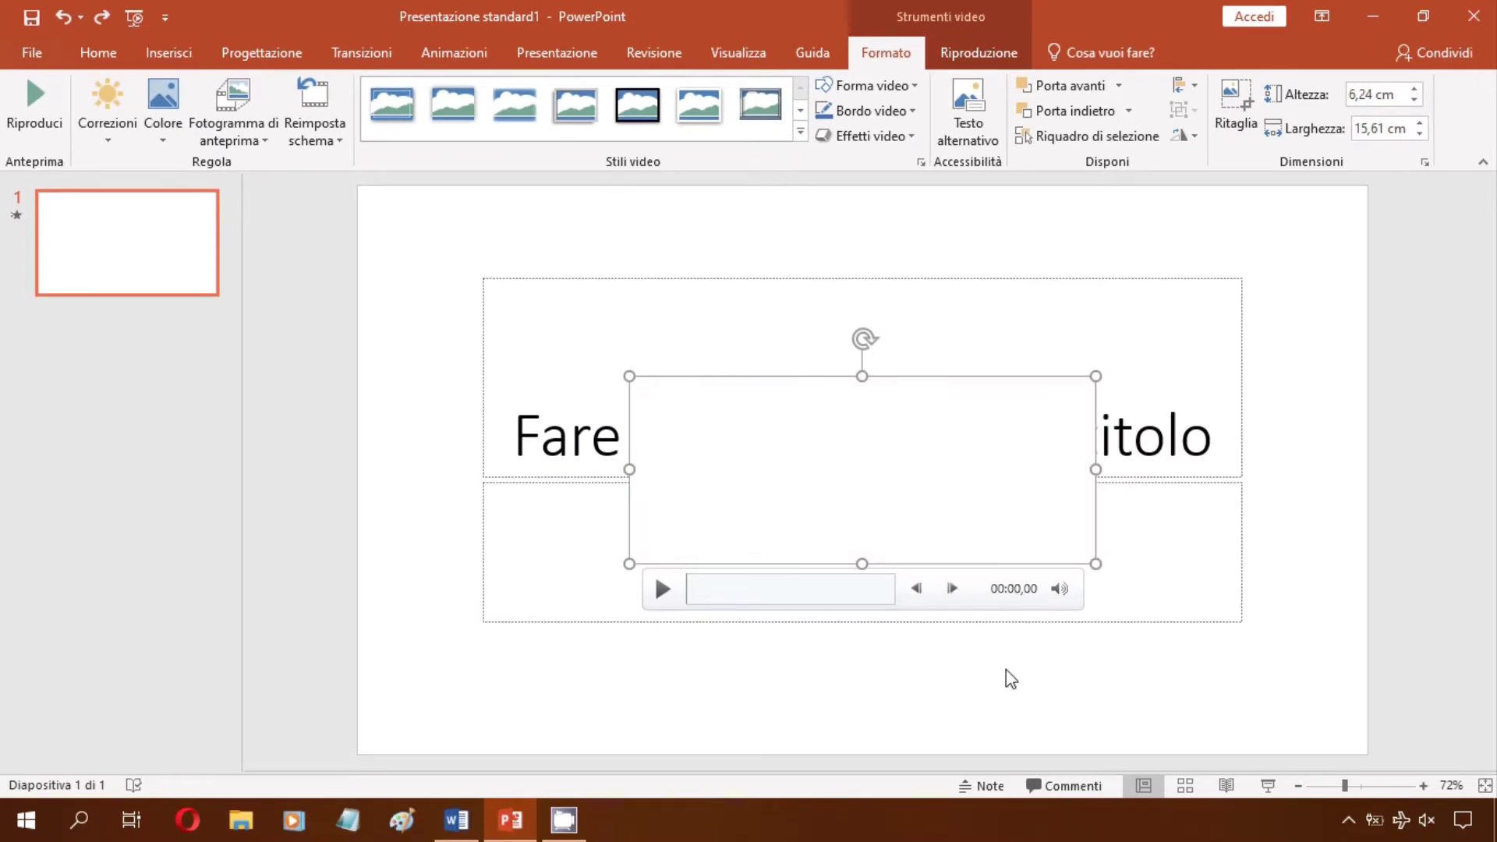
Recolour the video light green, leaving brightness and contrast unchanged
right_click(976, 530)
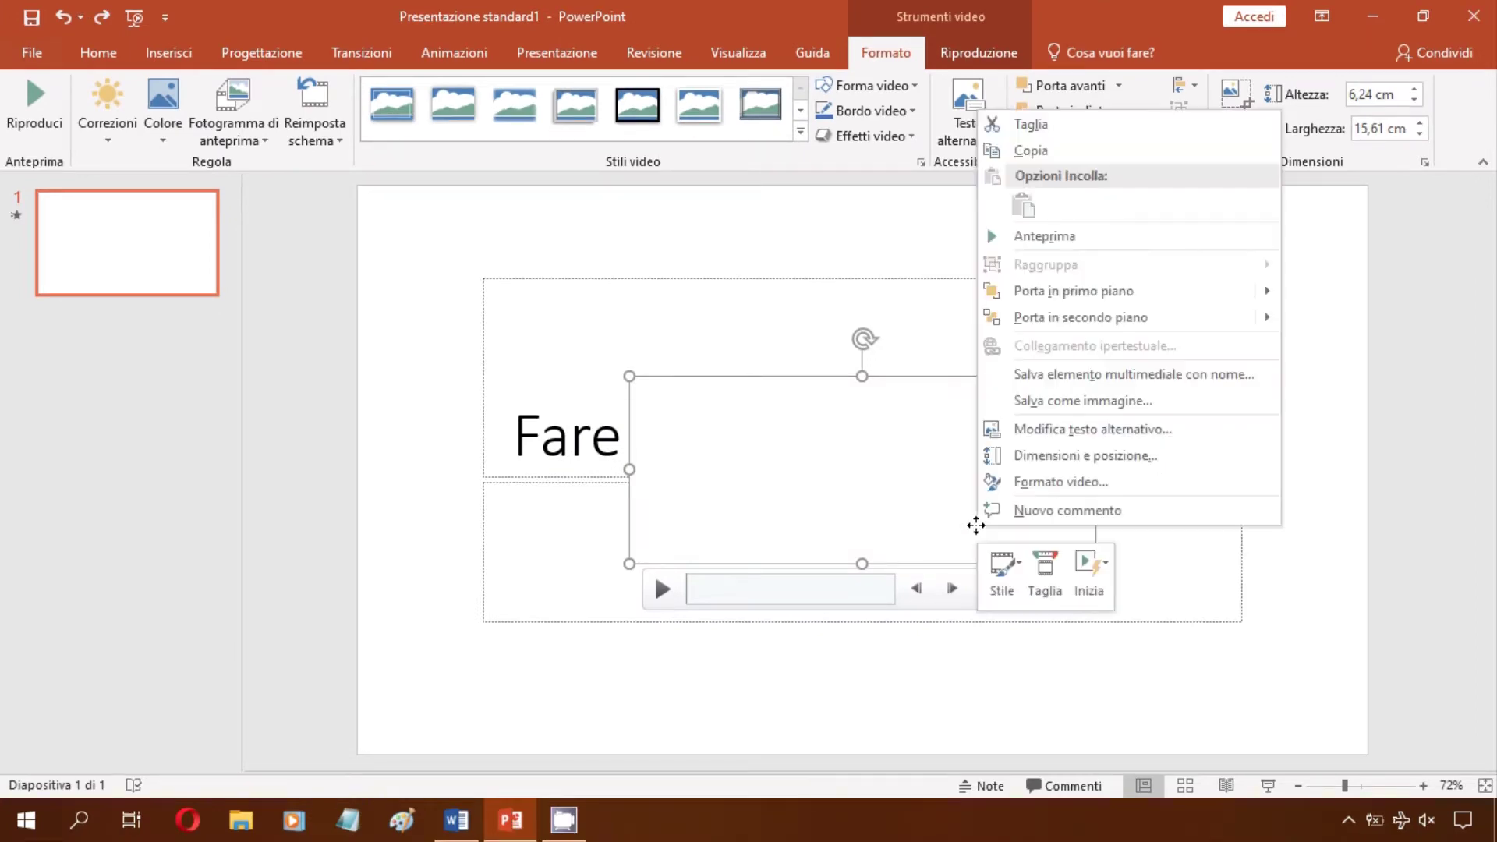
key("Escape")
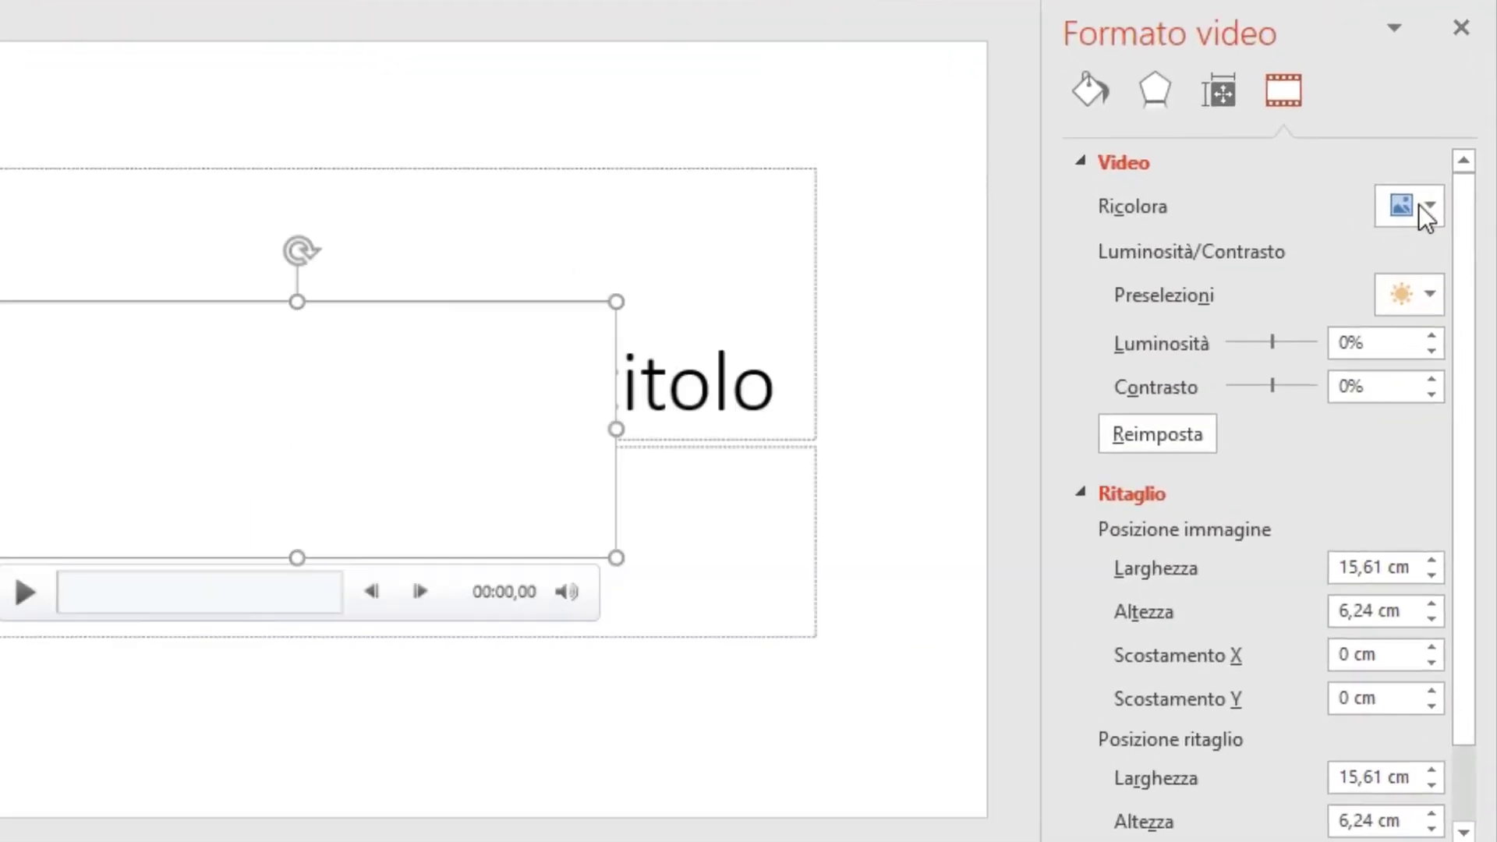
left_click(1420, 208)
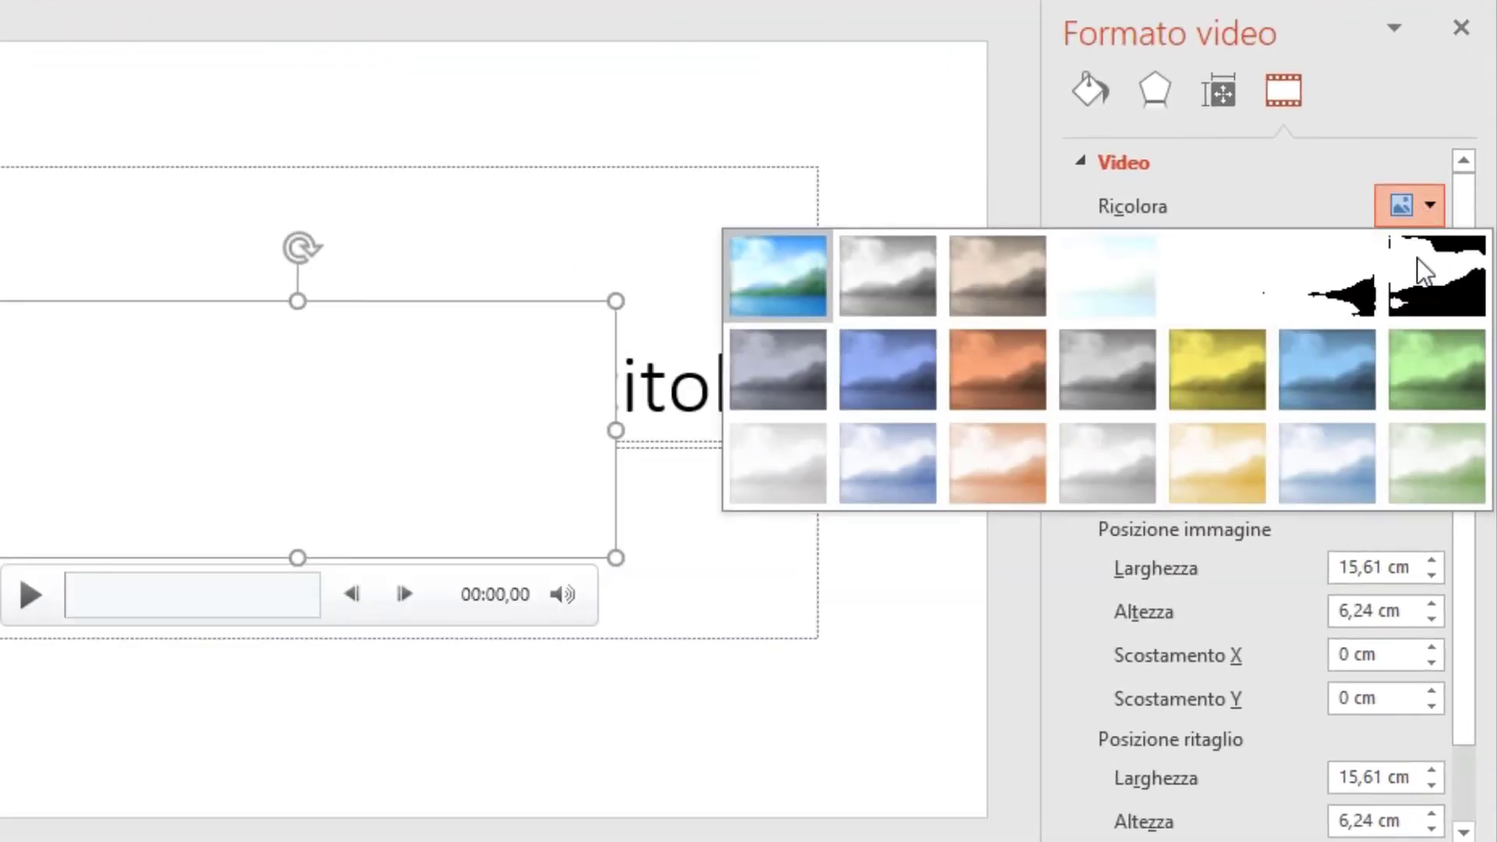
left_click(1419, 373)
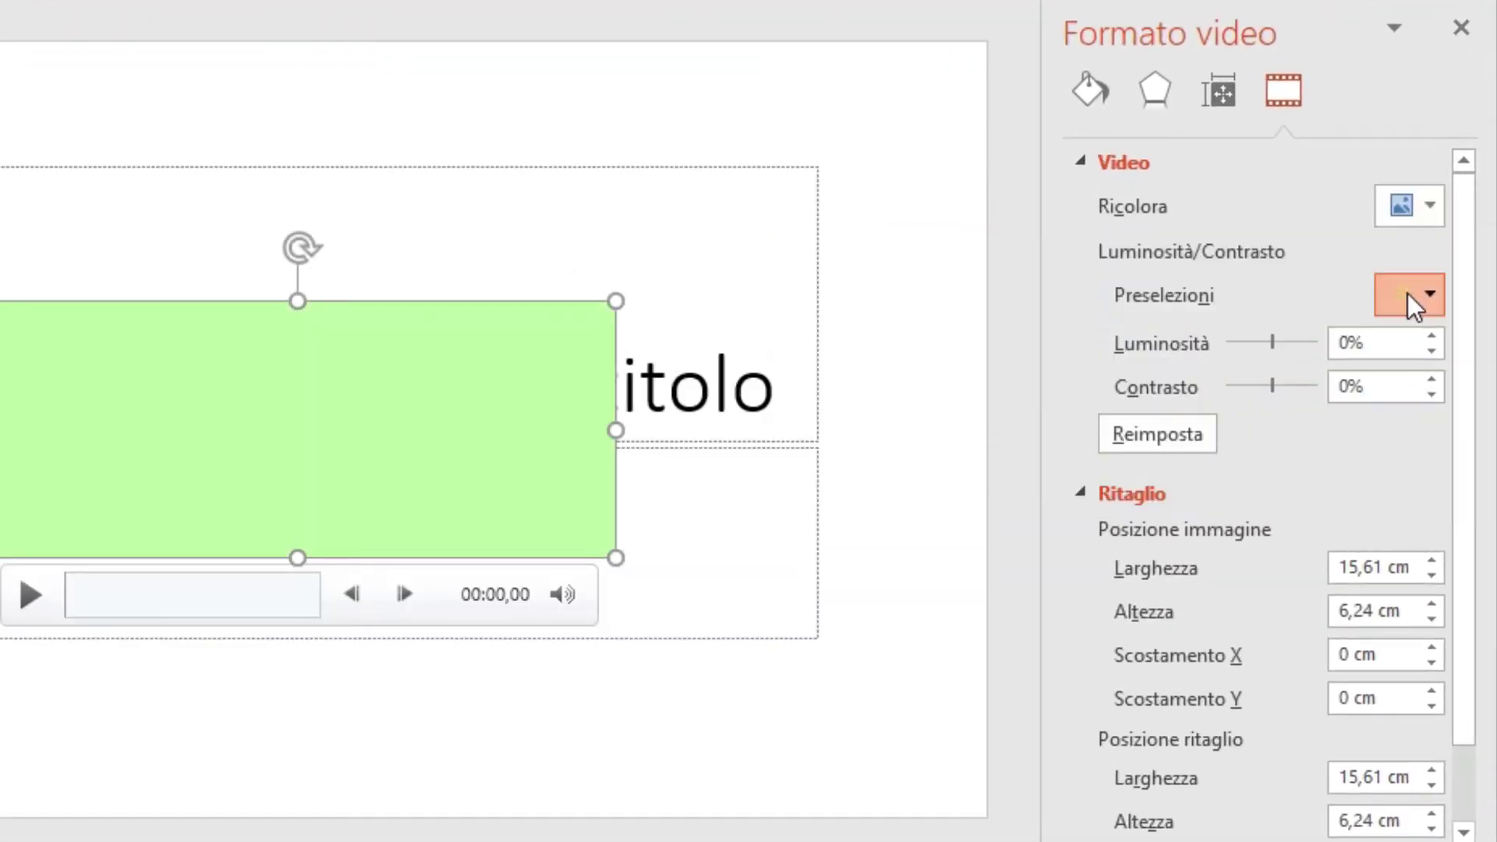
left_click(1407, 294)
left_click(1406, 294)
scroll(1388, 561, "down", 2)
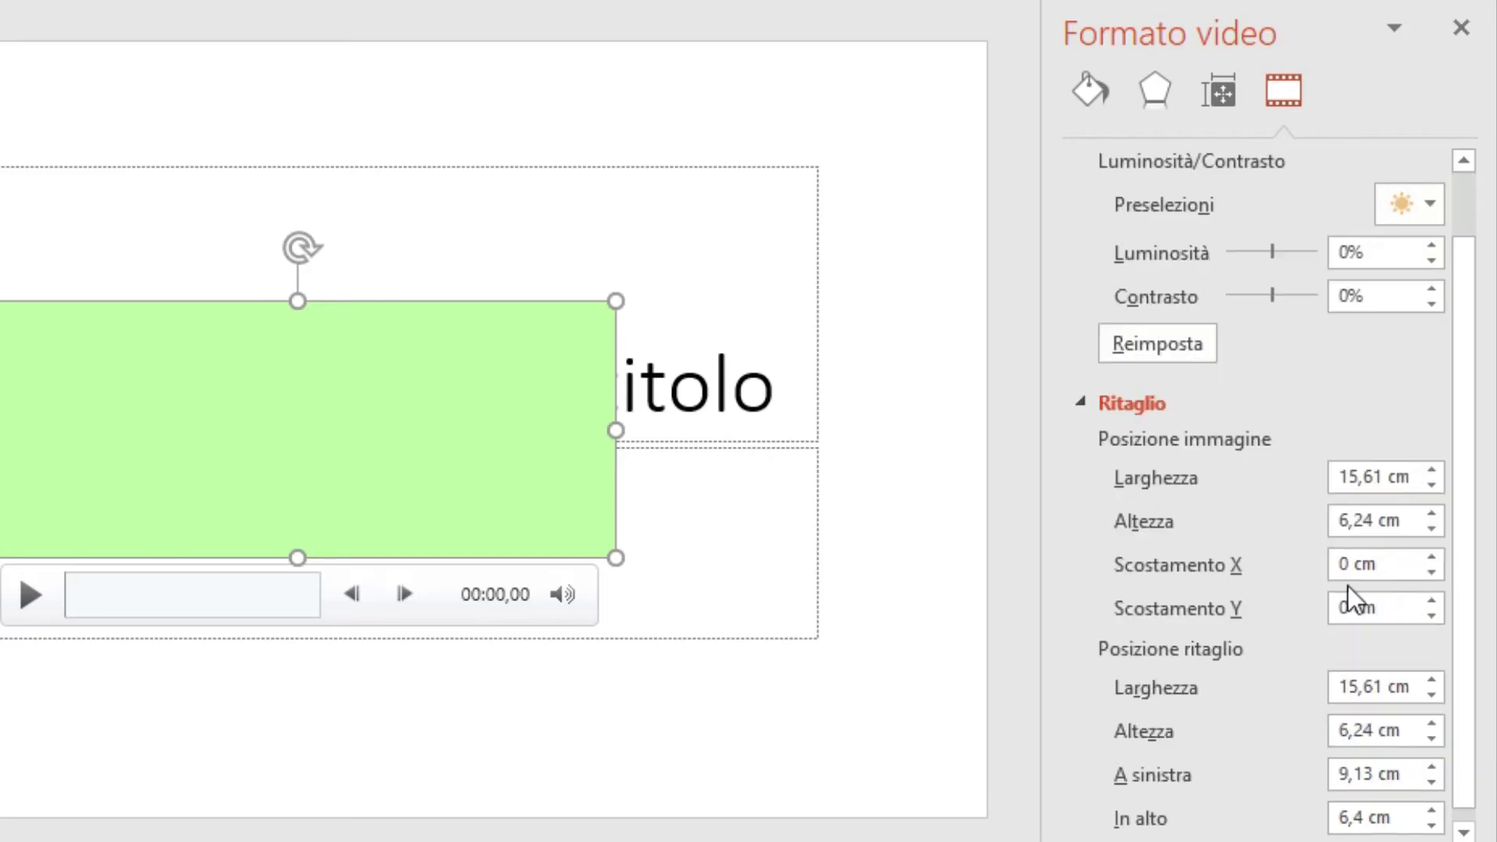
scroll(1349, 577, "up", 2)
left_click(1353, 565)
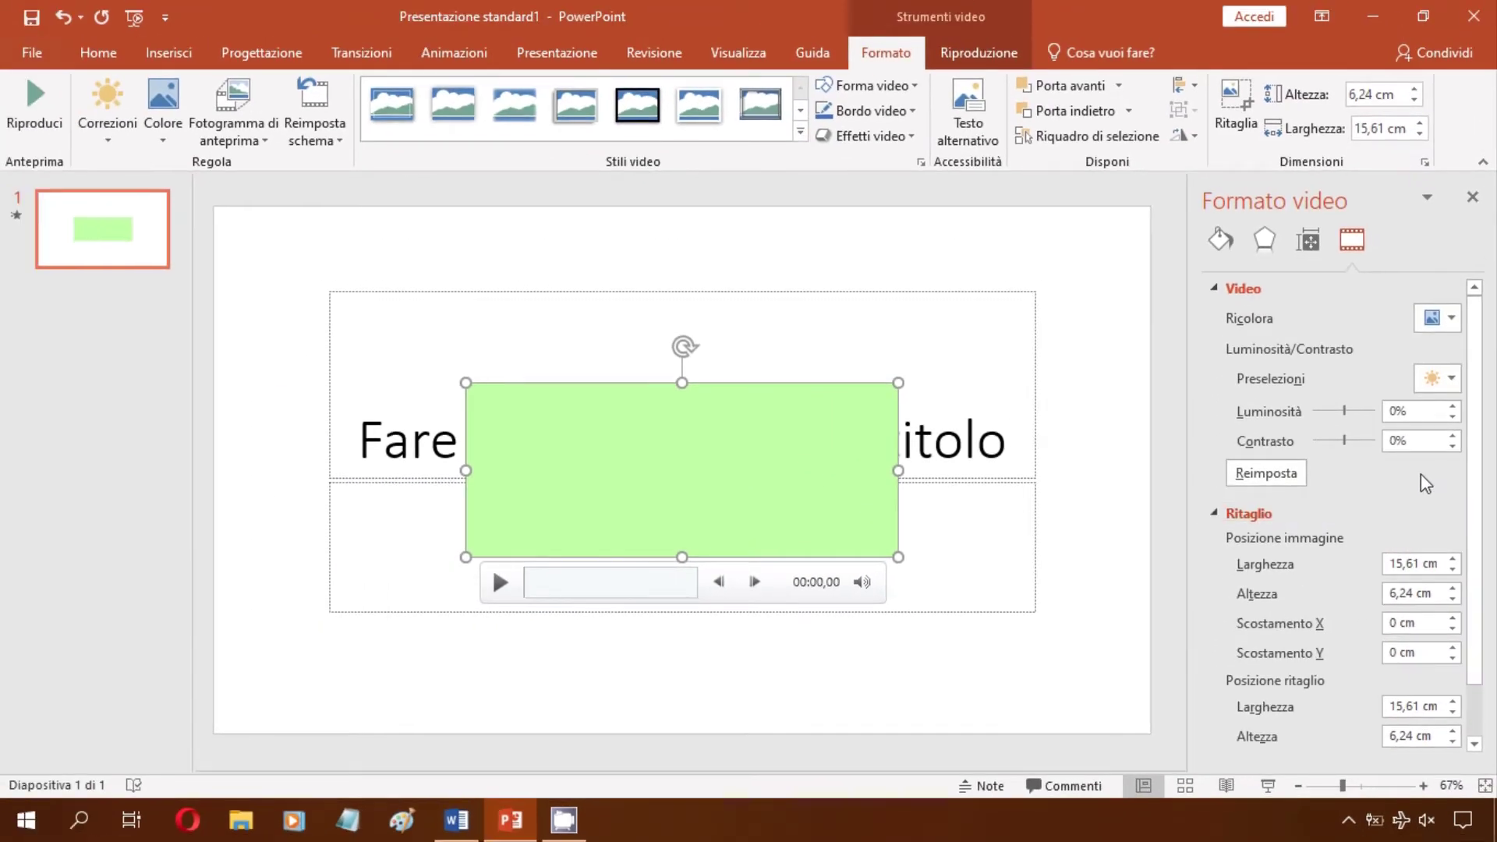
In playback settings, cancel the Taglia video window and leave the volume unchanged
left_click(978, 52)
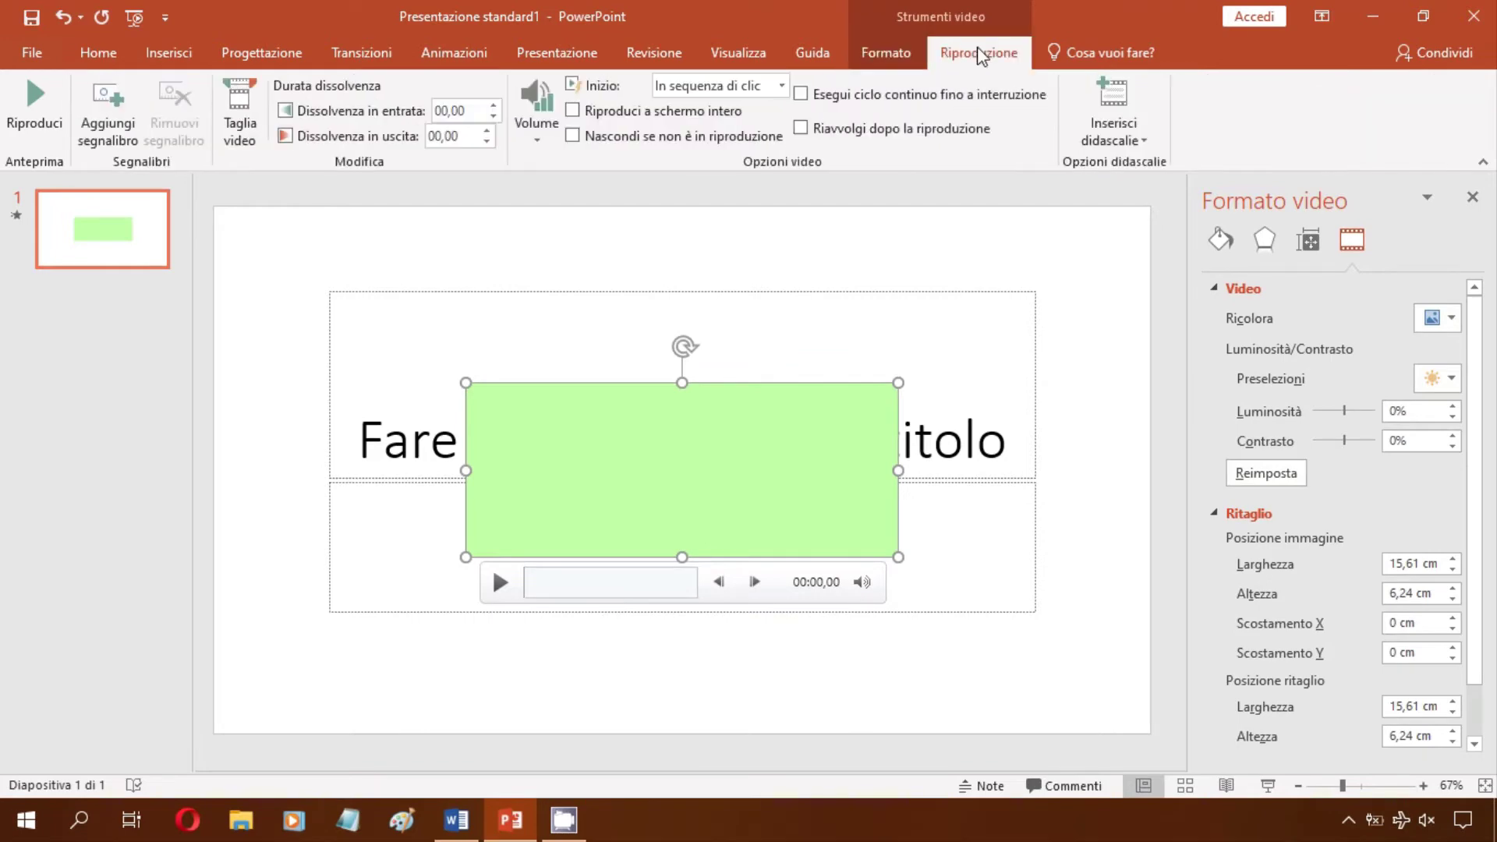
left_click(248, 125)
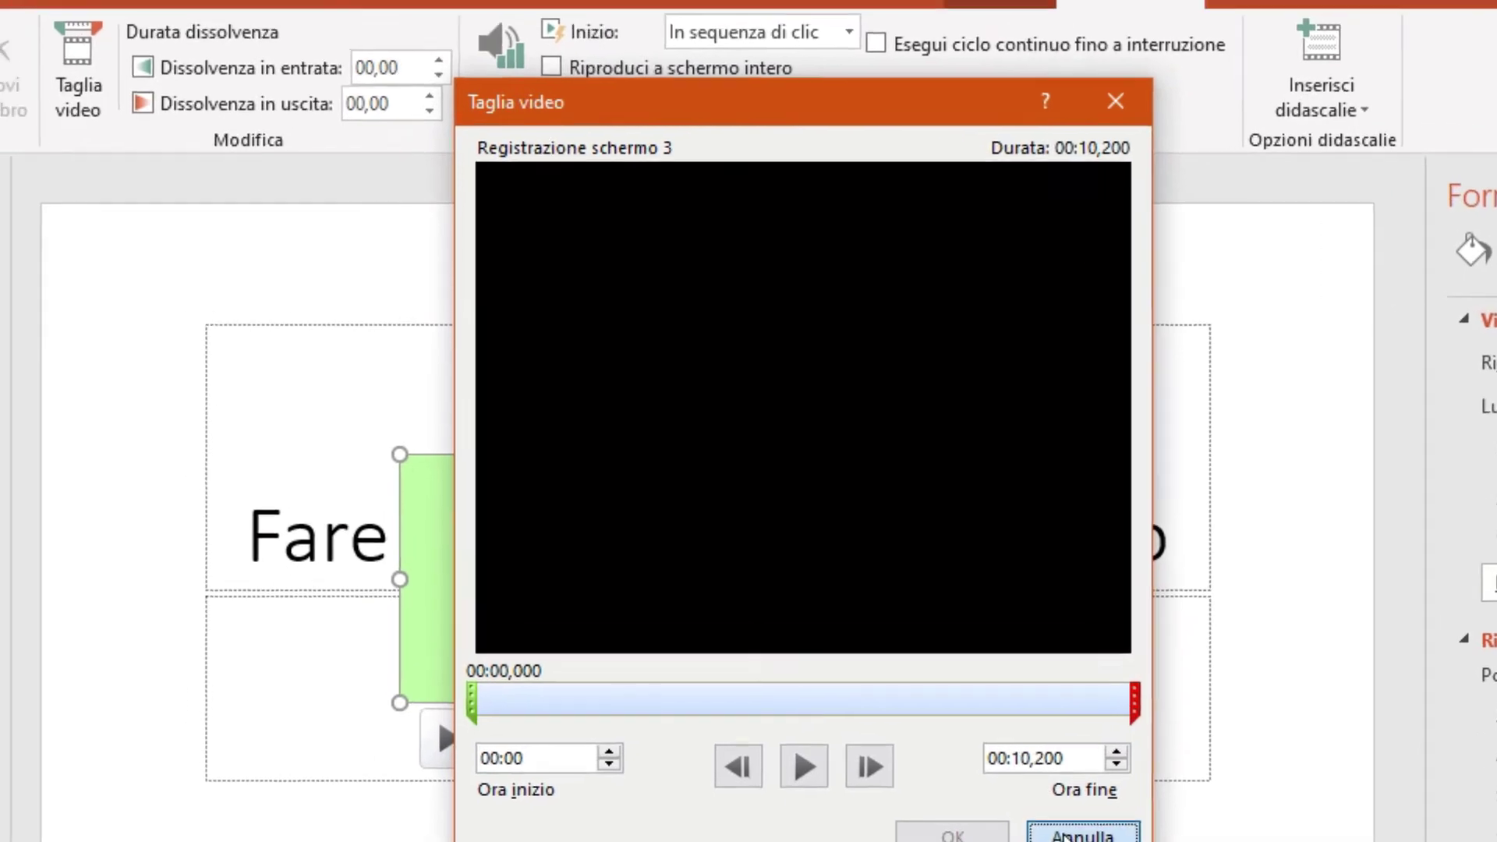
left_click(997, 797)
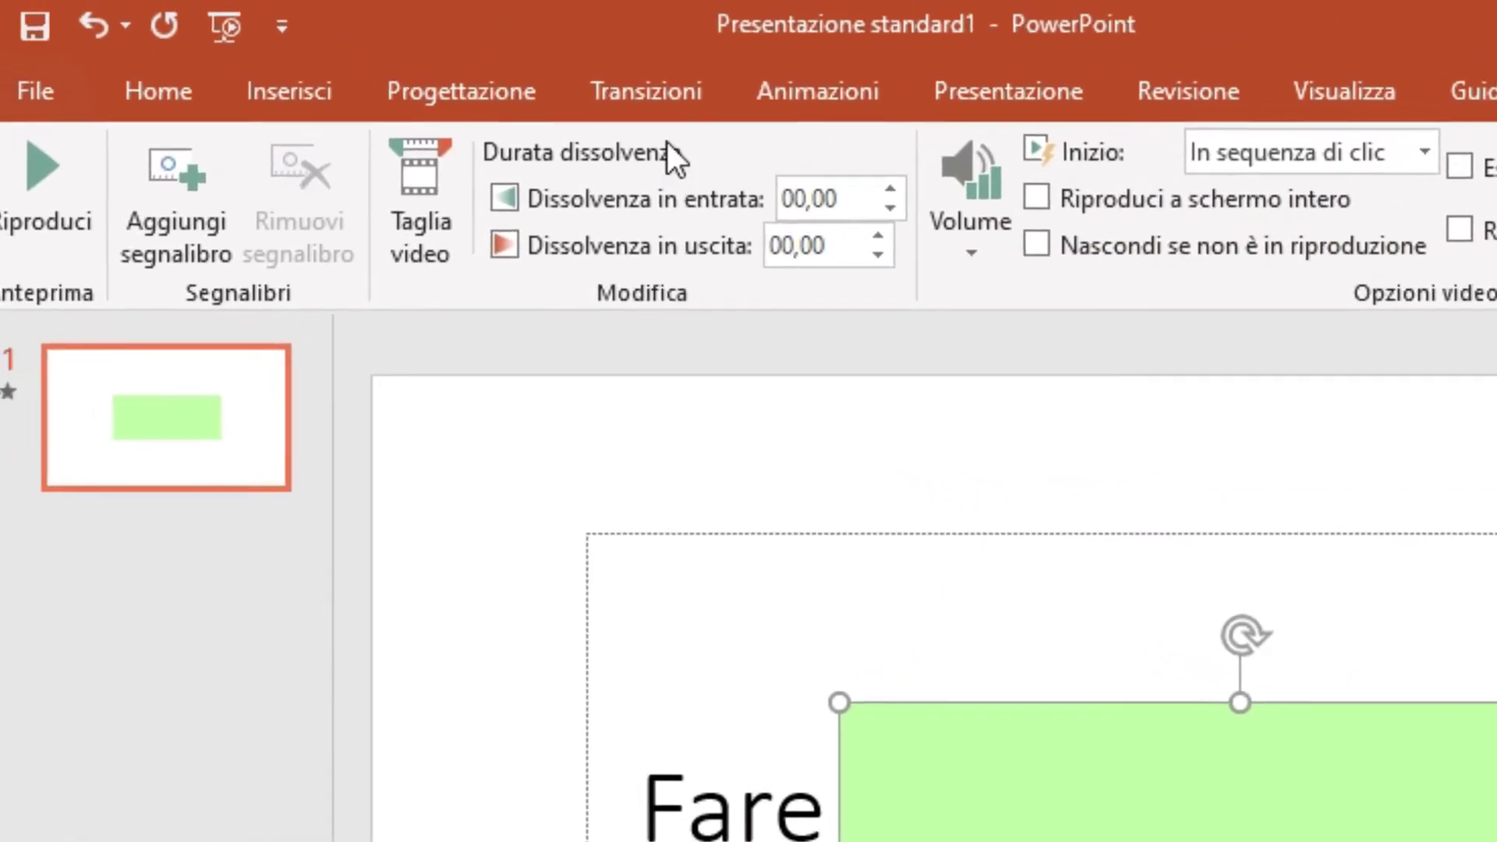
left_click(998, 201)
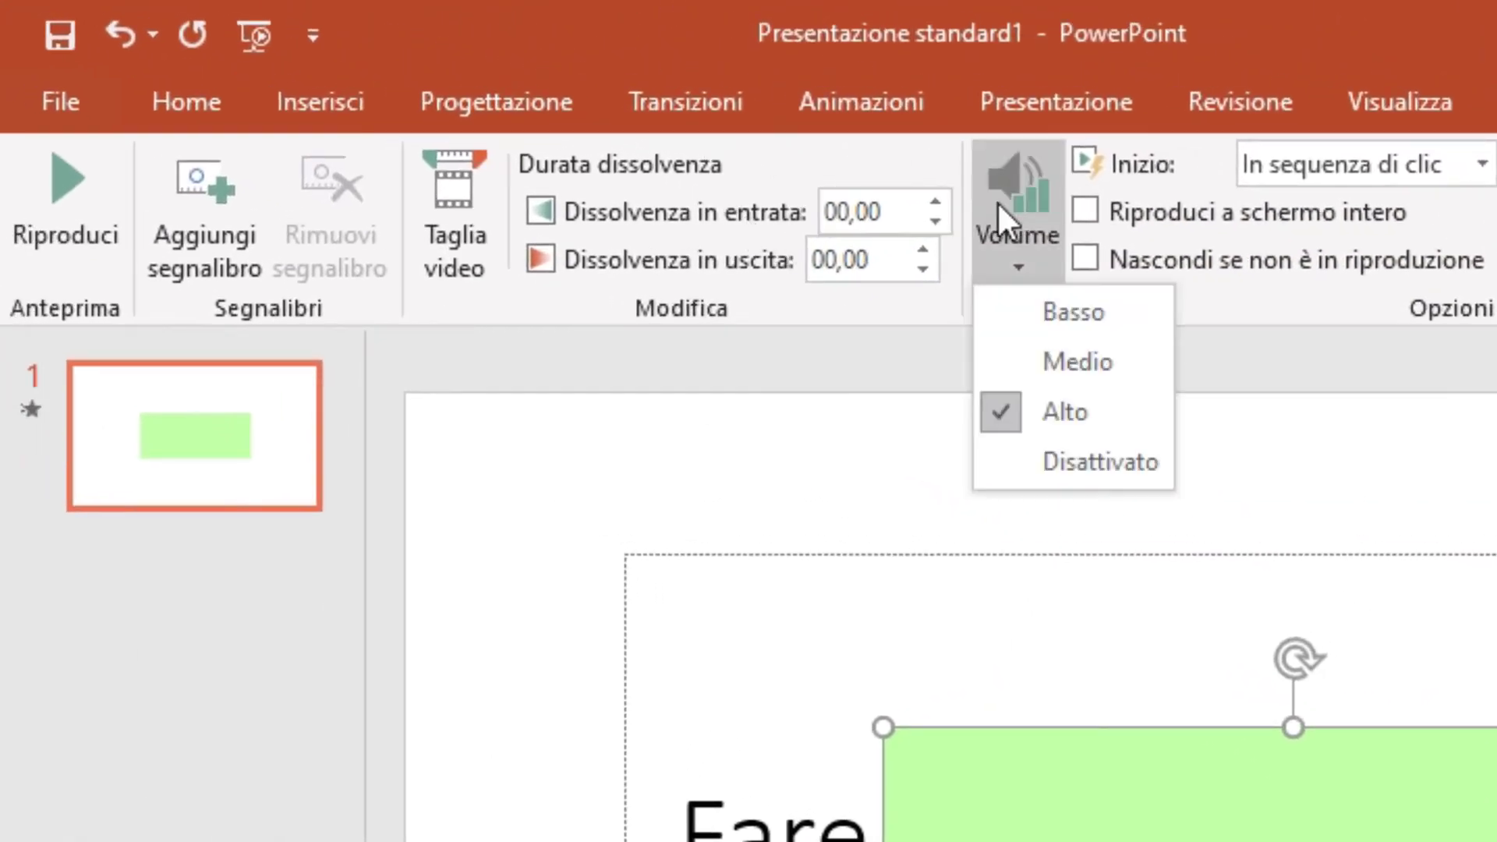
left_click(998, 202)
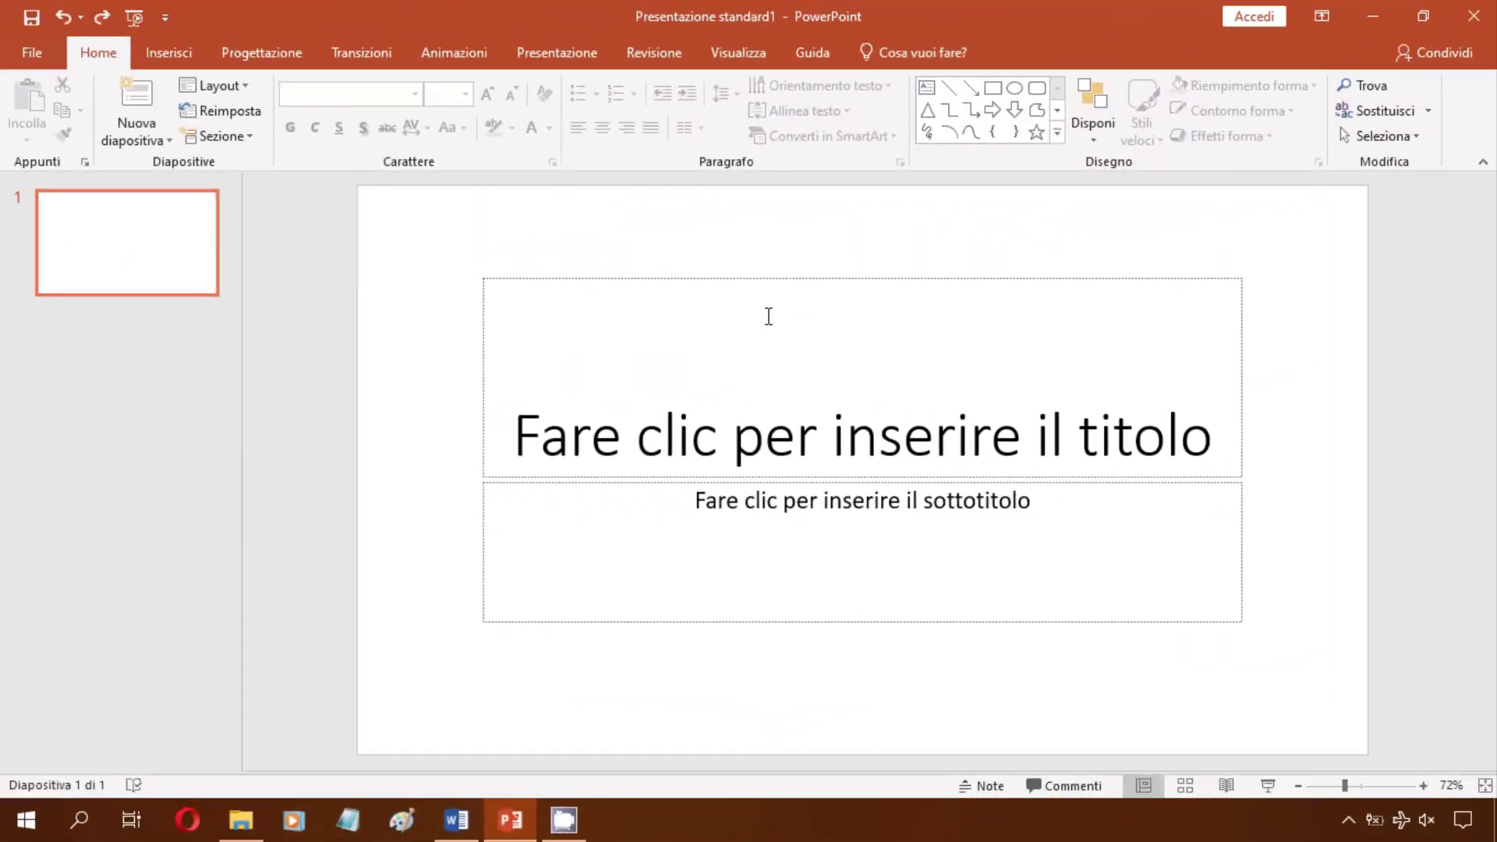
Turn on Attiva input penna from Revisione and browse the Penne gallery without changing pens
left_click(669, 50)
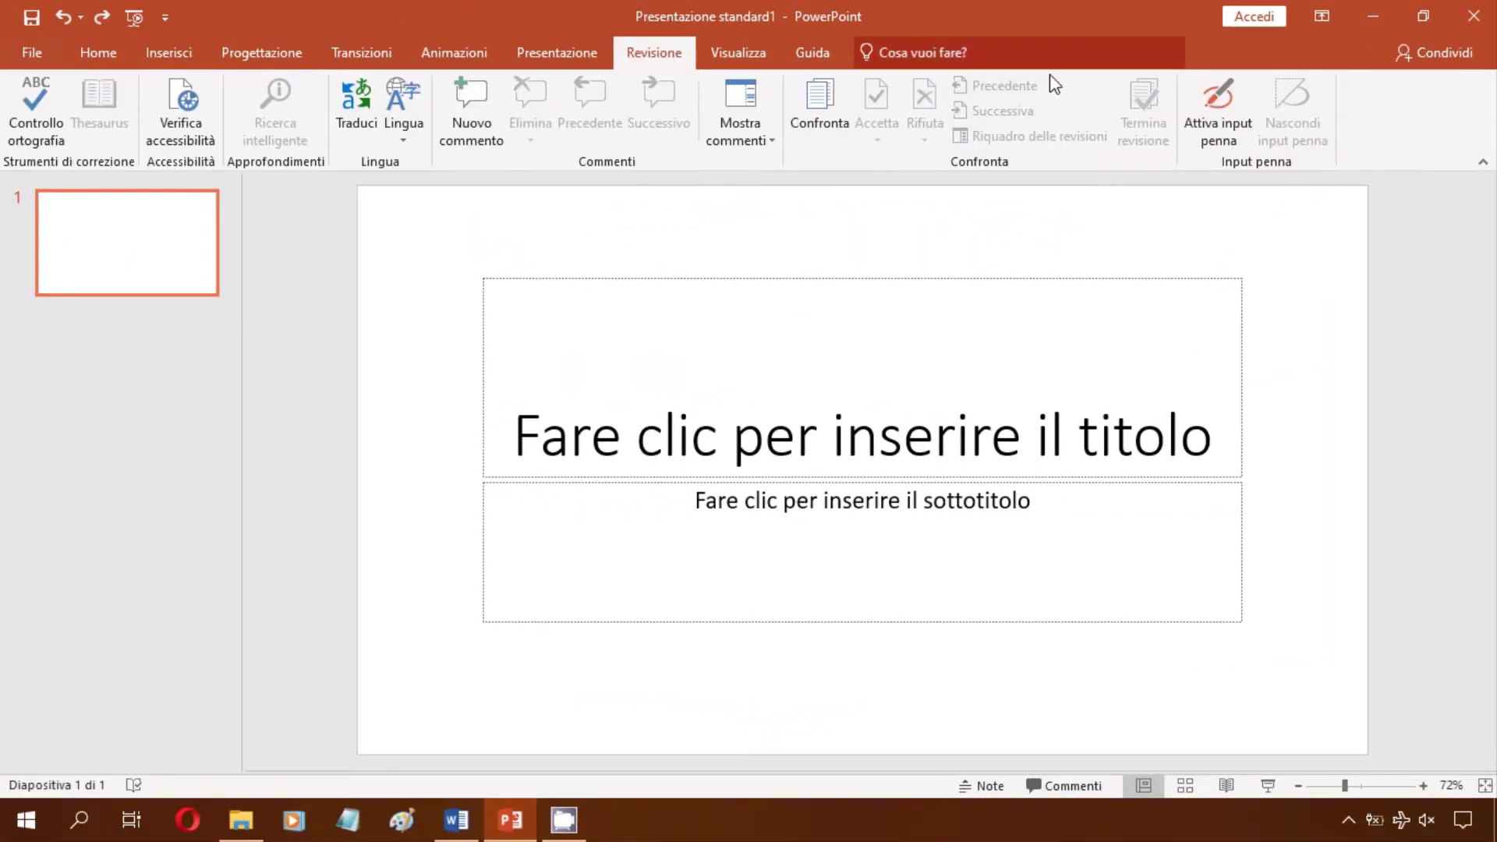
left_click(1199, 105)
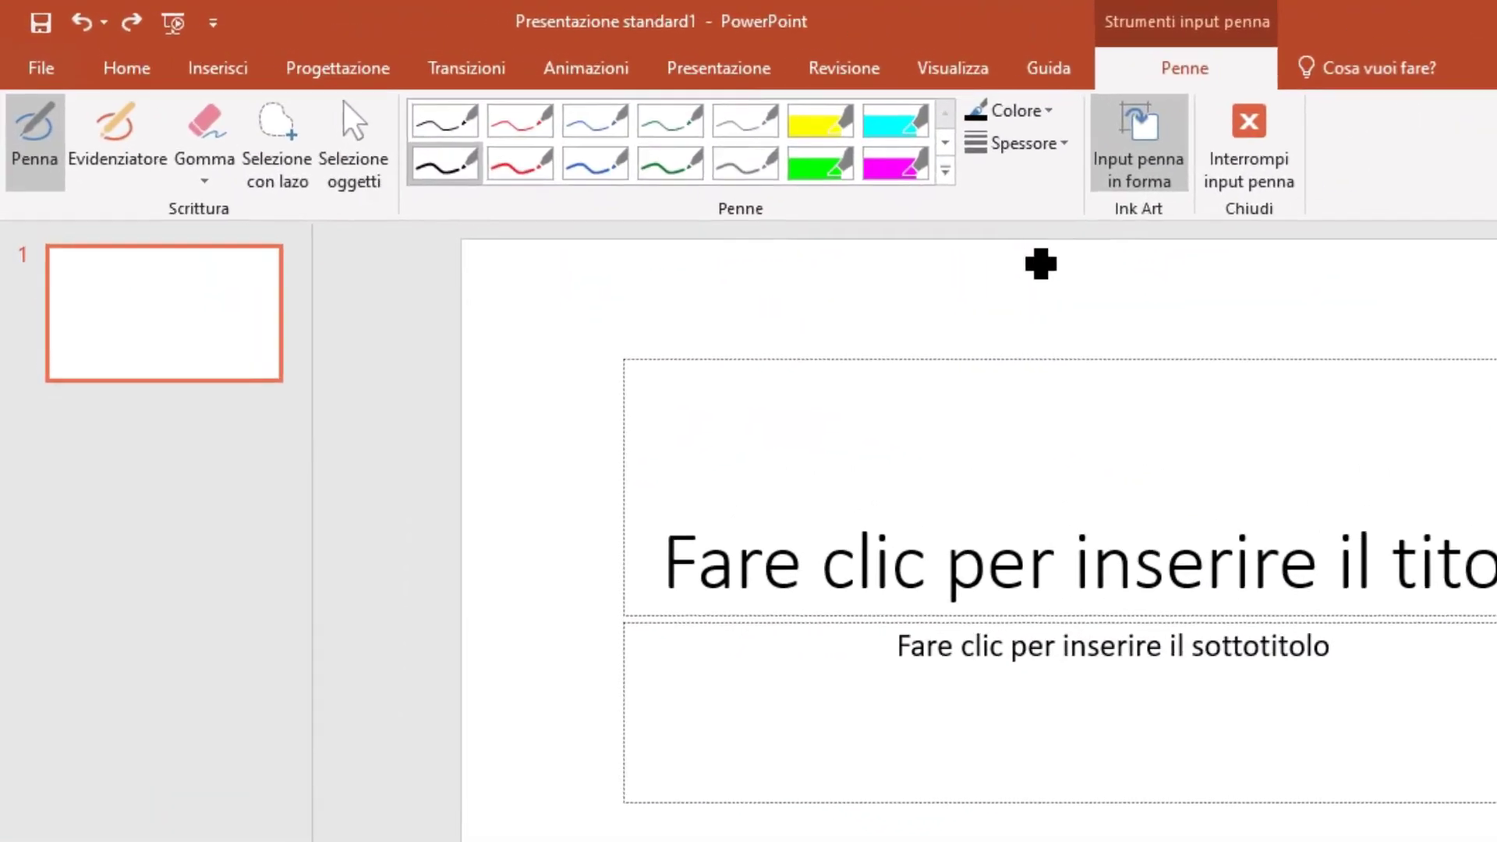
left_click(1181, 214)
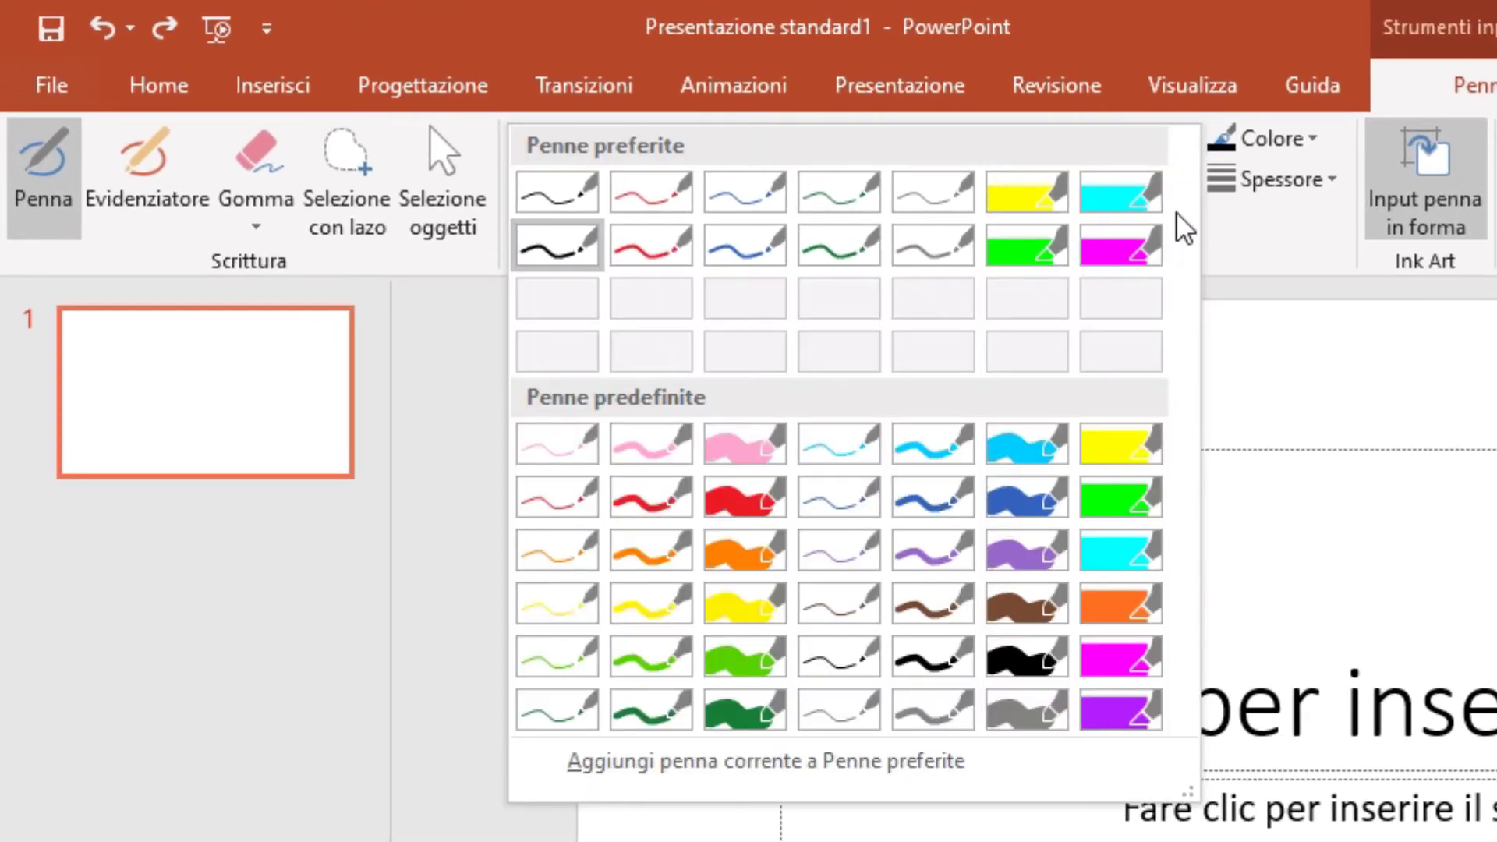
left_click(1267, 251)
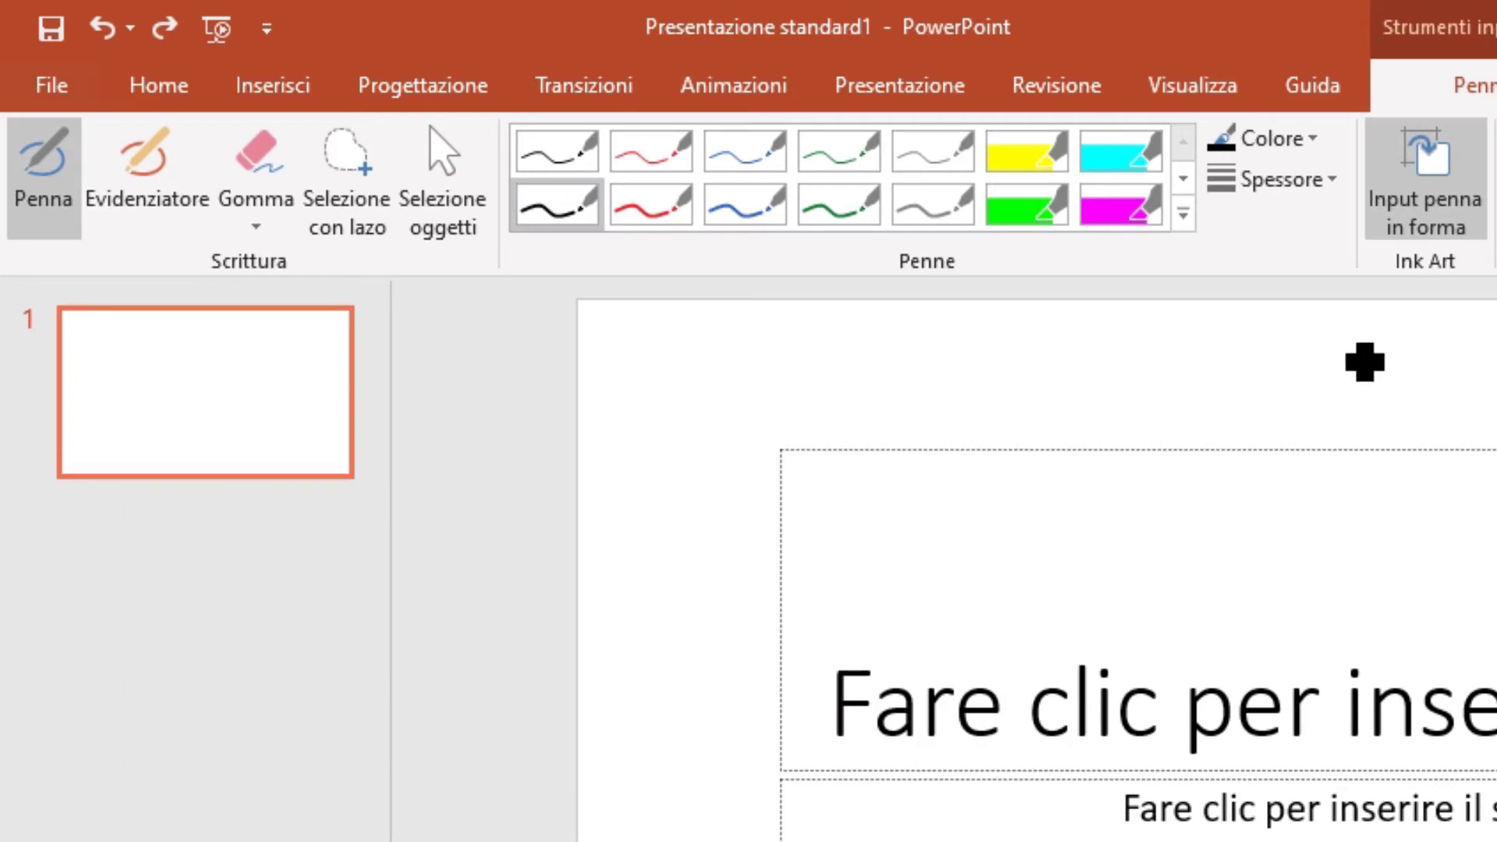
Enable ink-to-shape, then tour OneNote's Inserisci, Disegno, Cronologia, Revisione and Visualizza tabs, back to Home
left_click(1406, 199)
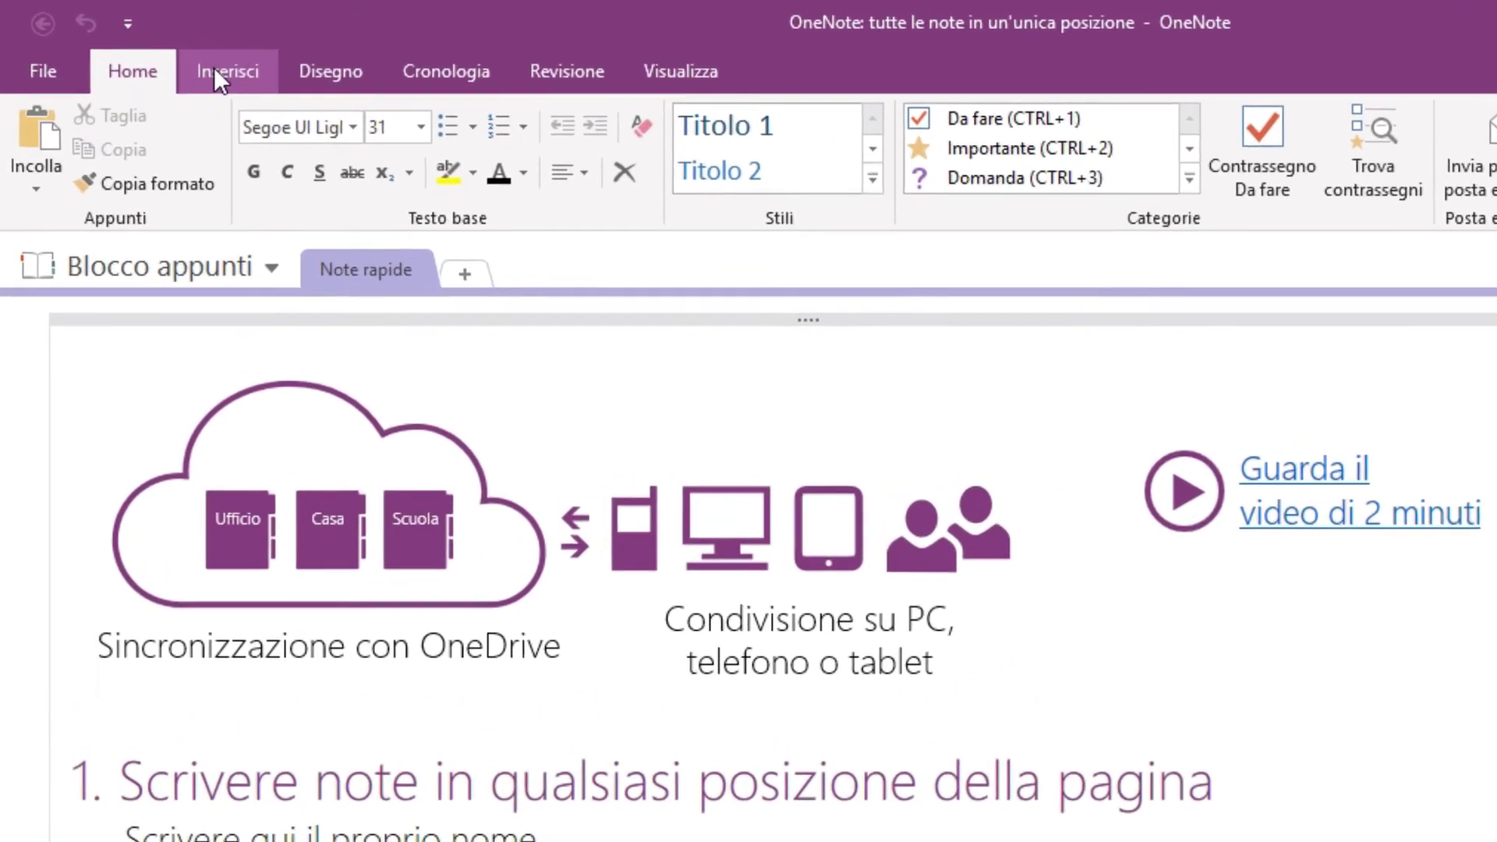
left_click(216, 72)
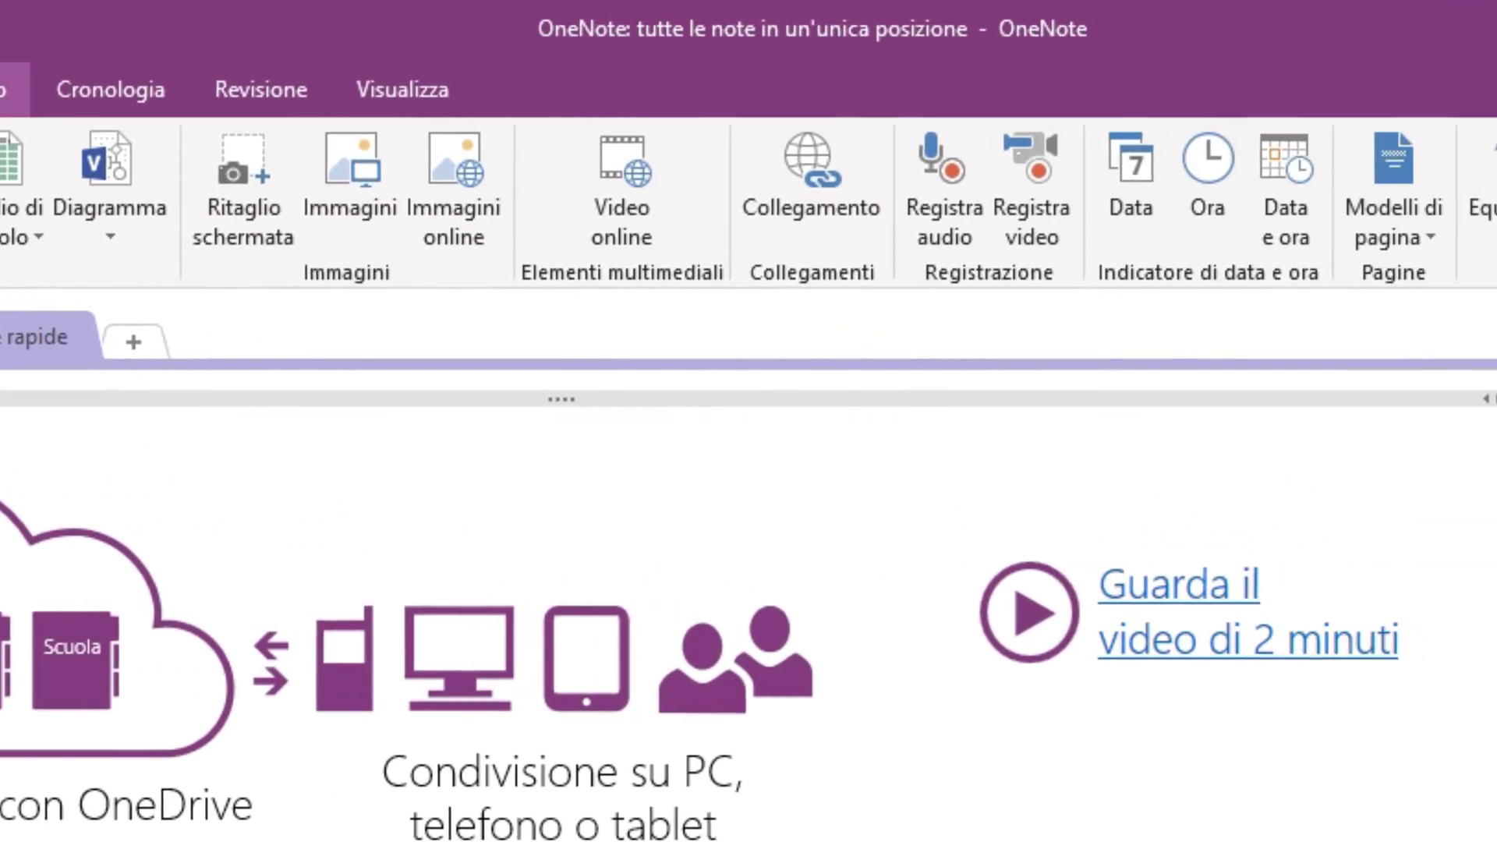
left_click(144, 92)
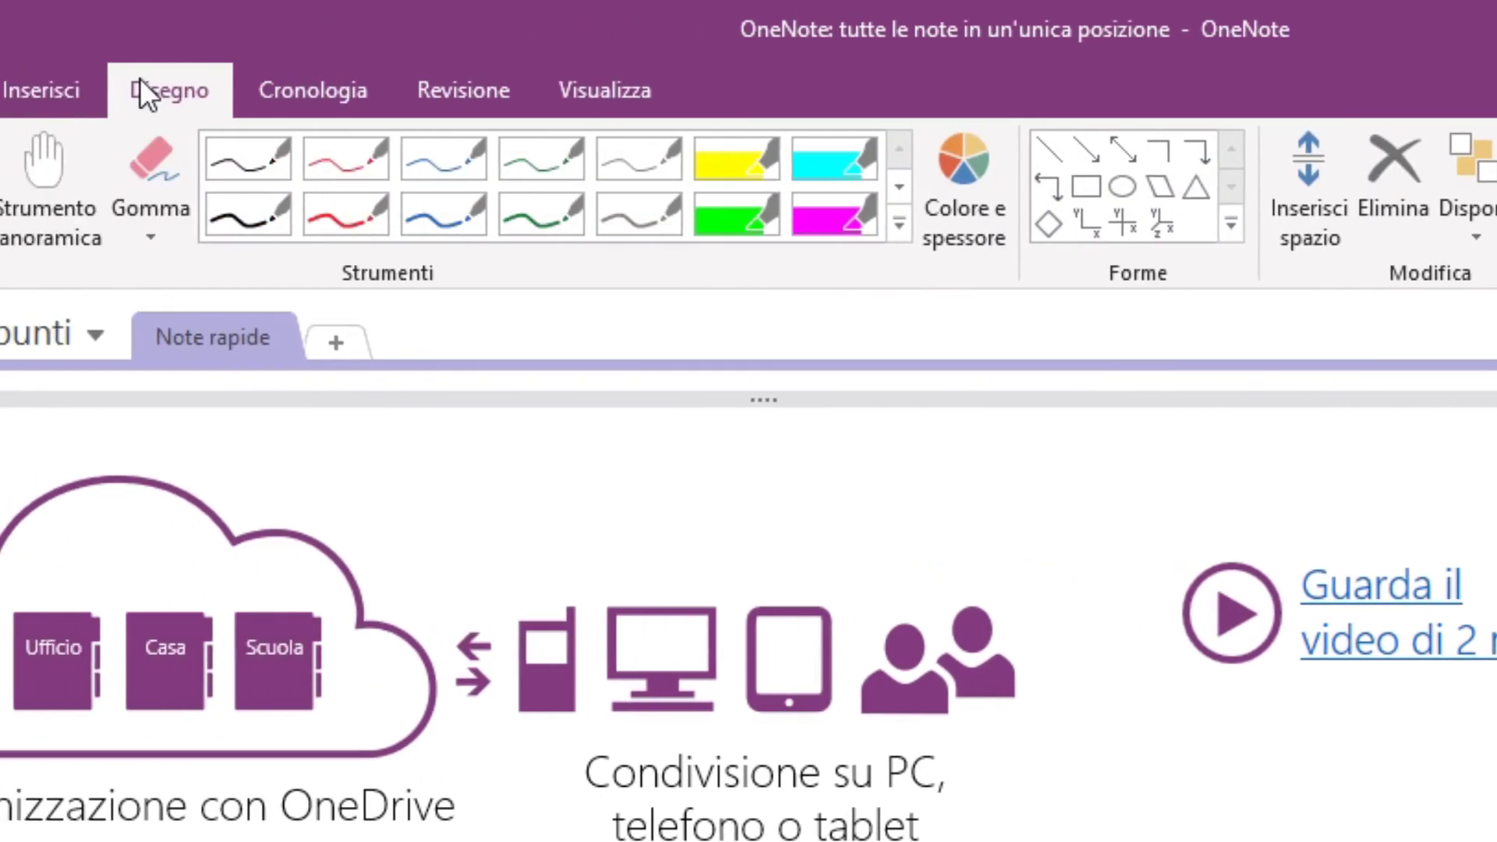
left_click(282, 90)
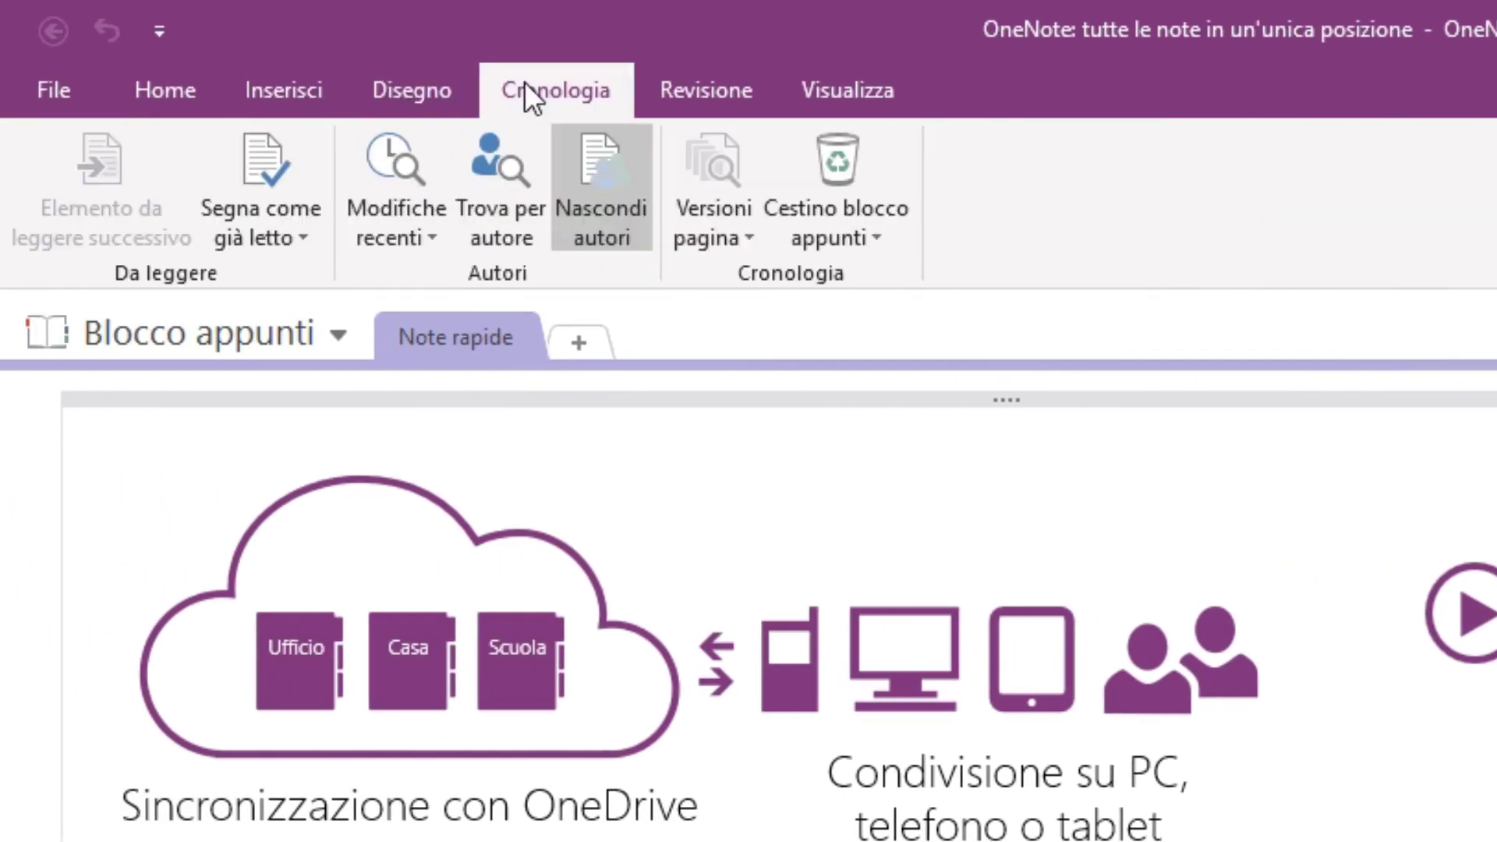
left_click(668, 82)
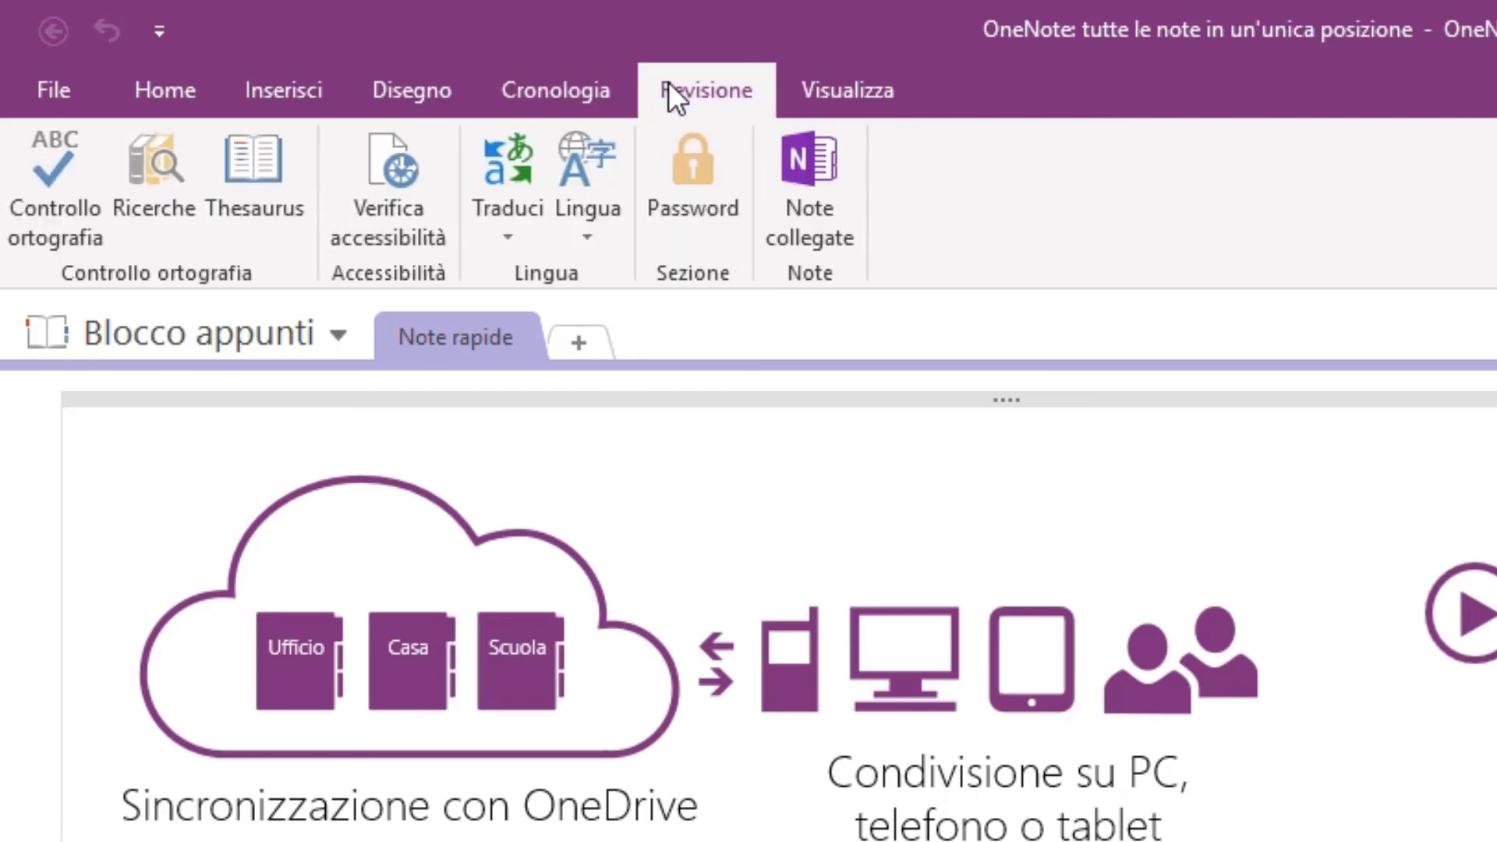
left_click(811, 91)
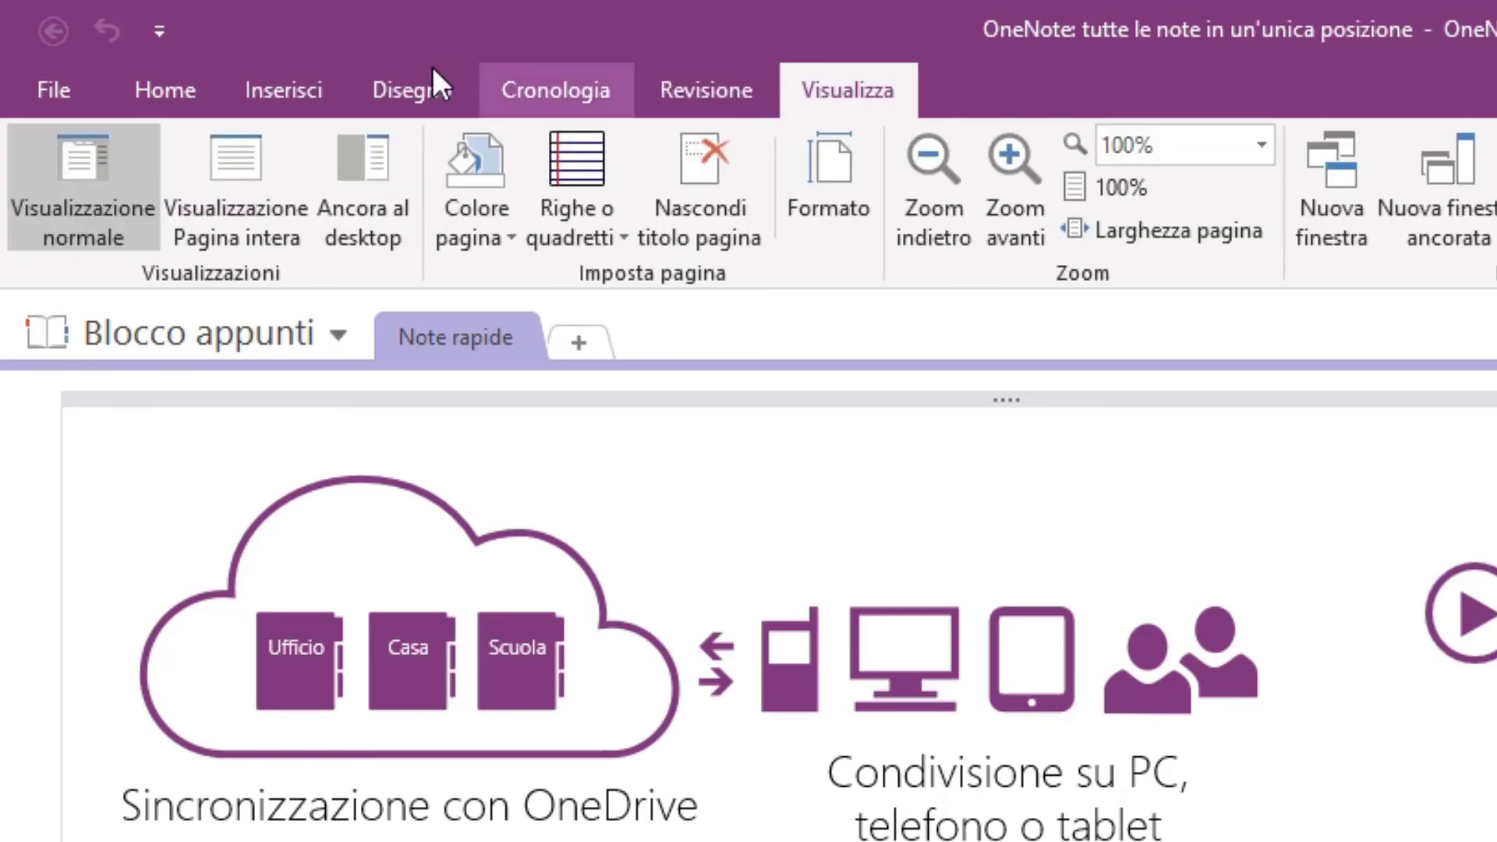
left_click(195, 78)
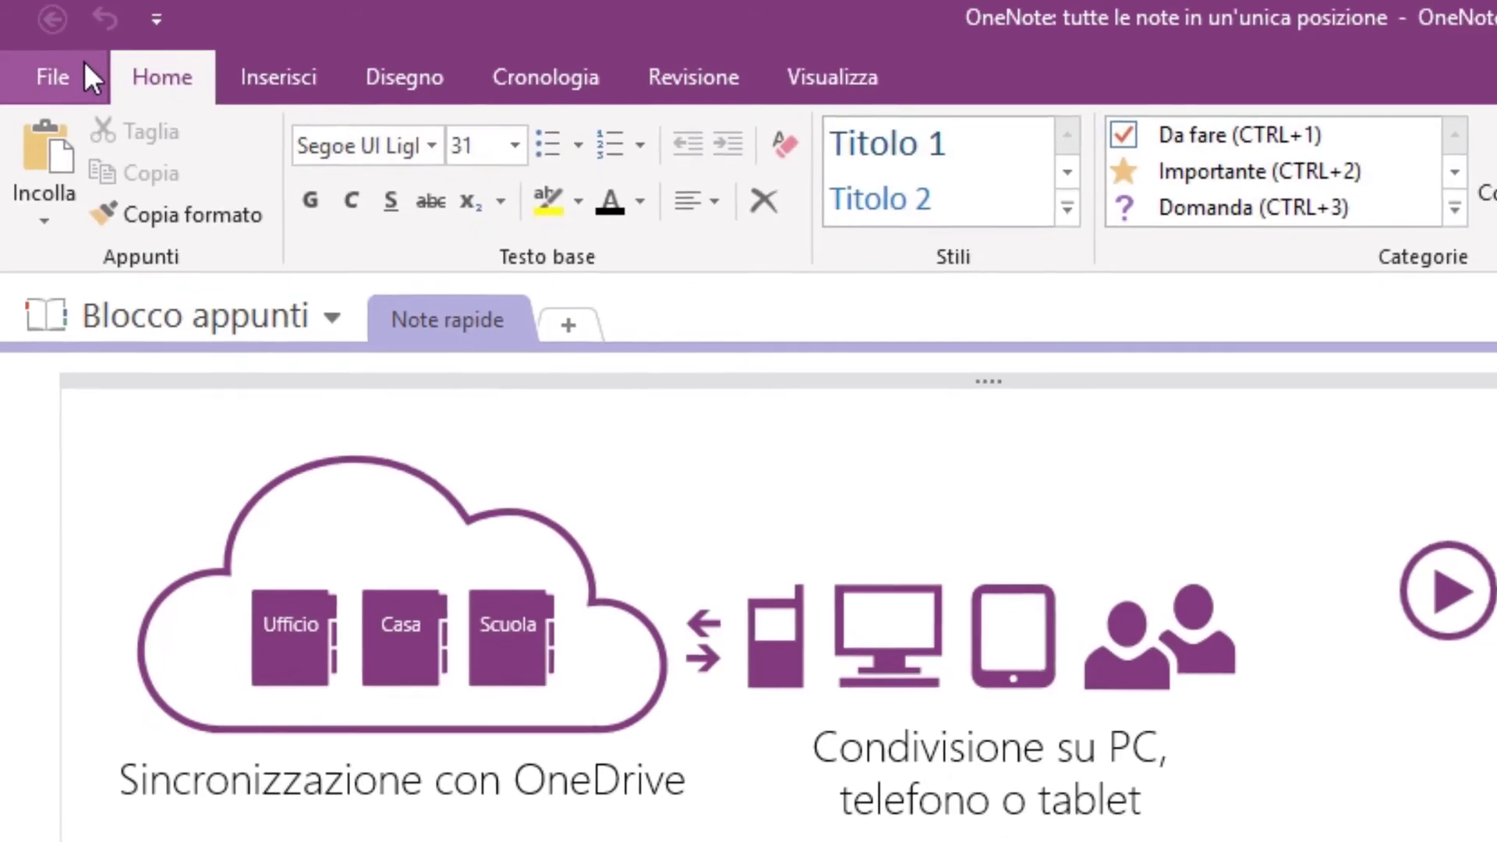
Browse OneNote's File pages: Nuovo, Stampa, Condividi, Esporta and Invia
left_click(84, 67)
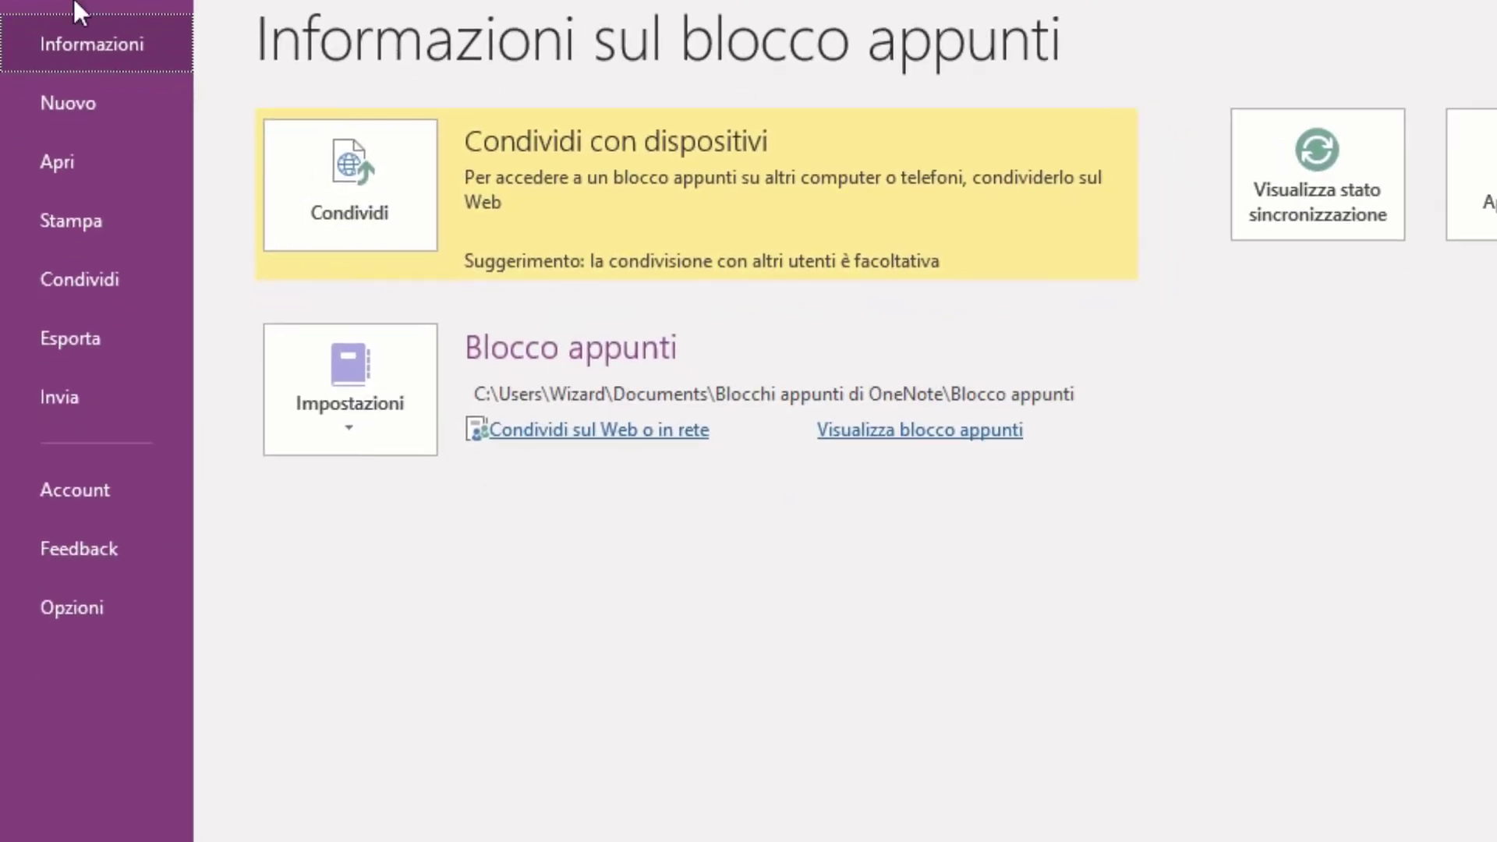
left_click(72, 101)
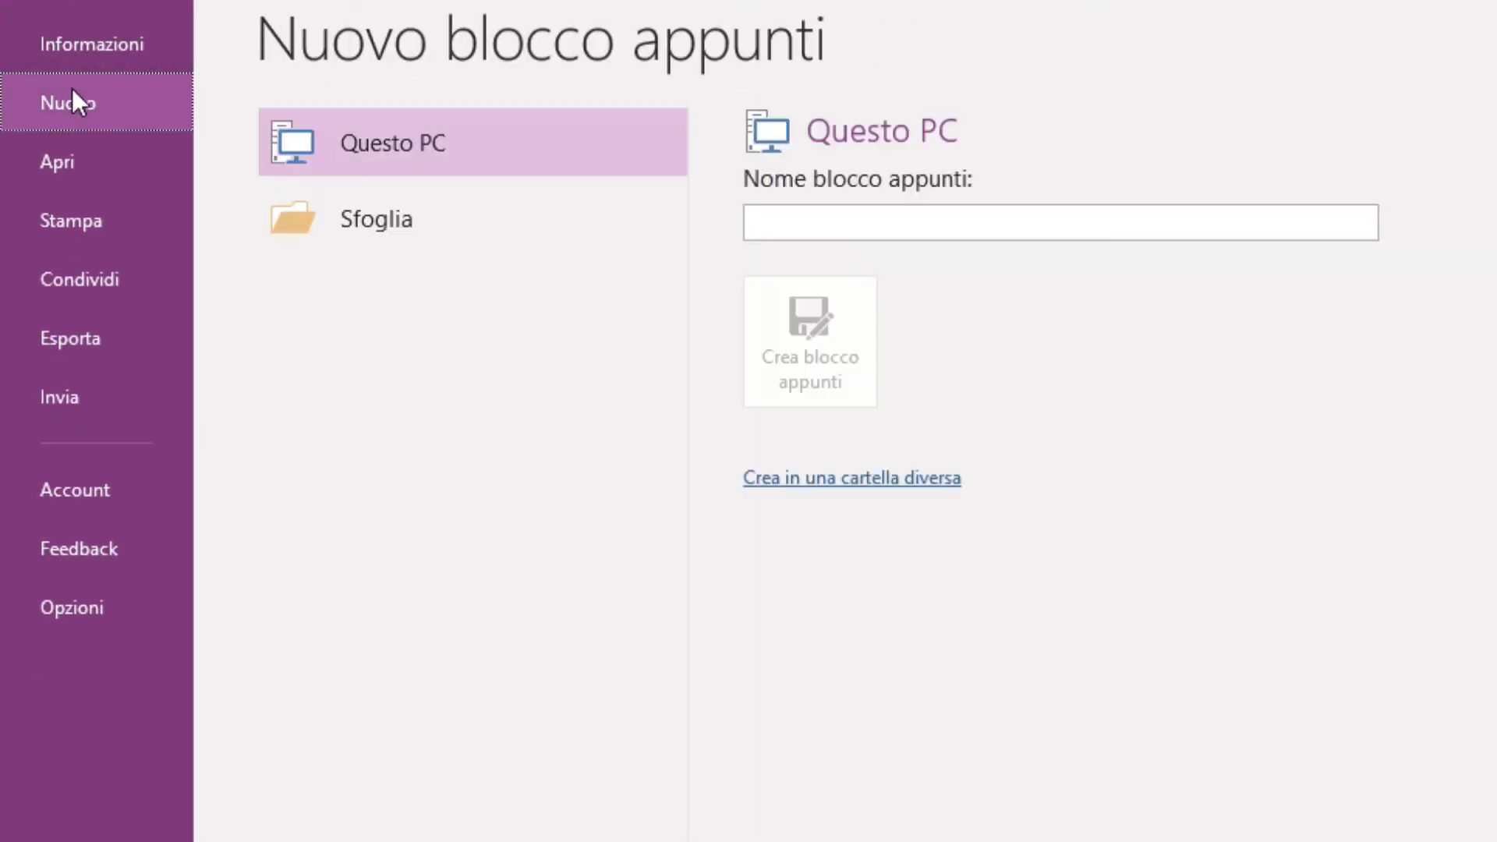
left_click(83, 208)
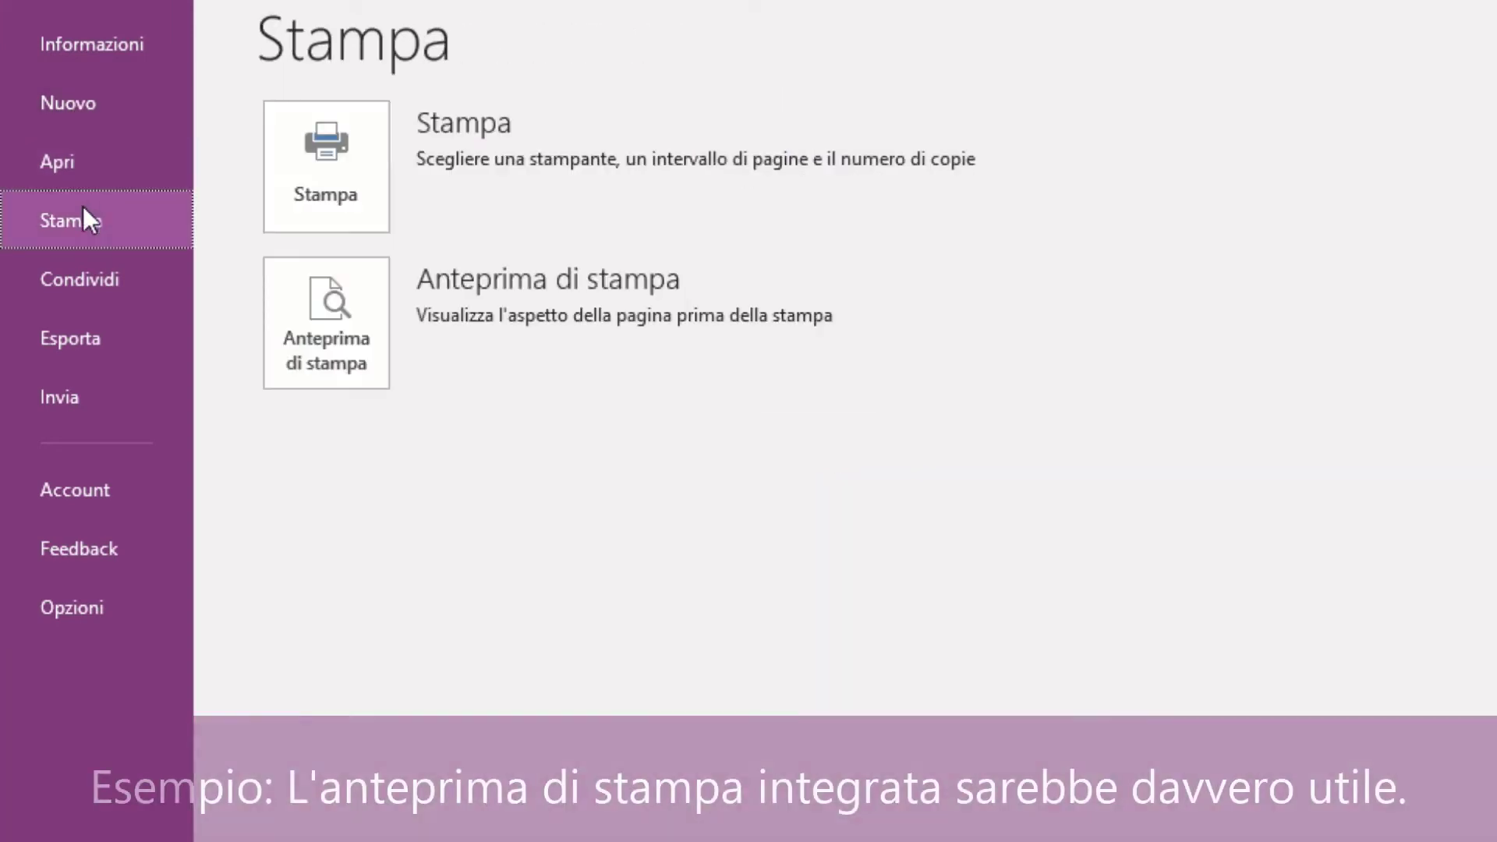
left_click(91, 266)
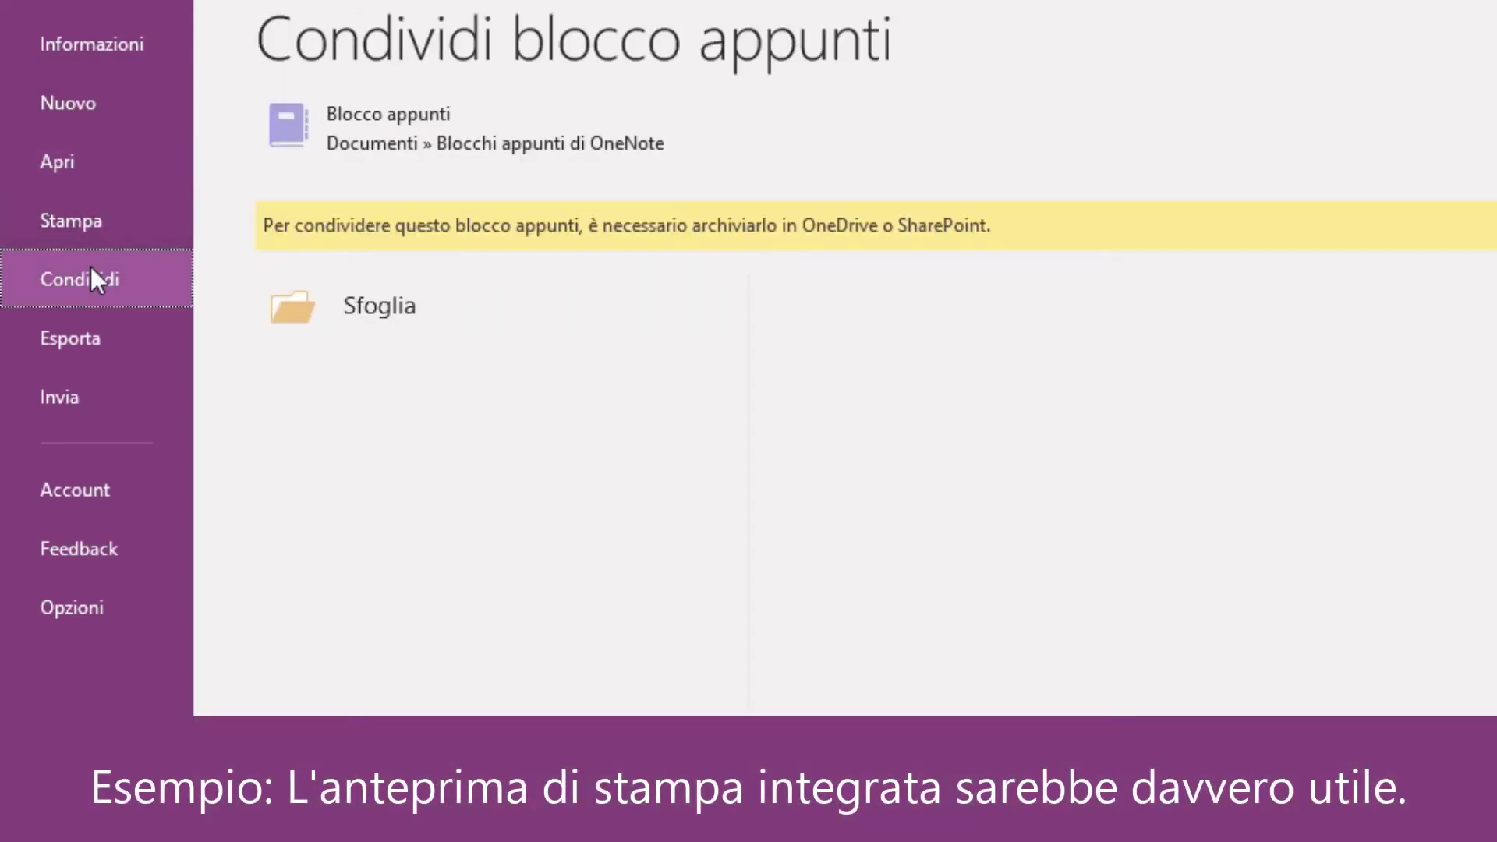
left_click(92, 330)
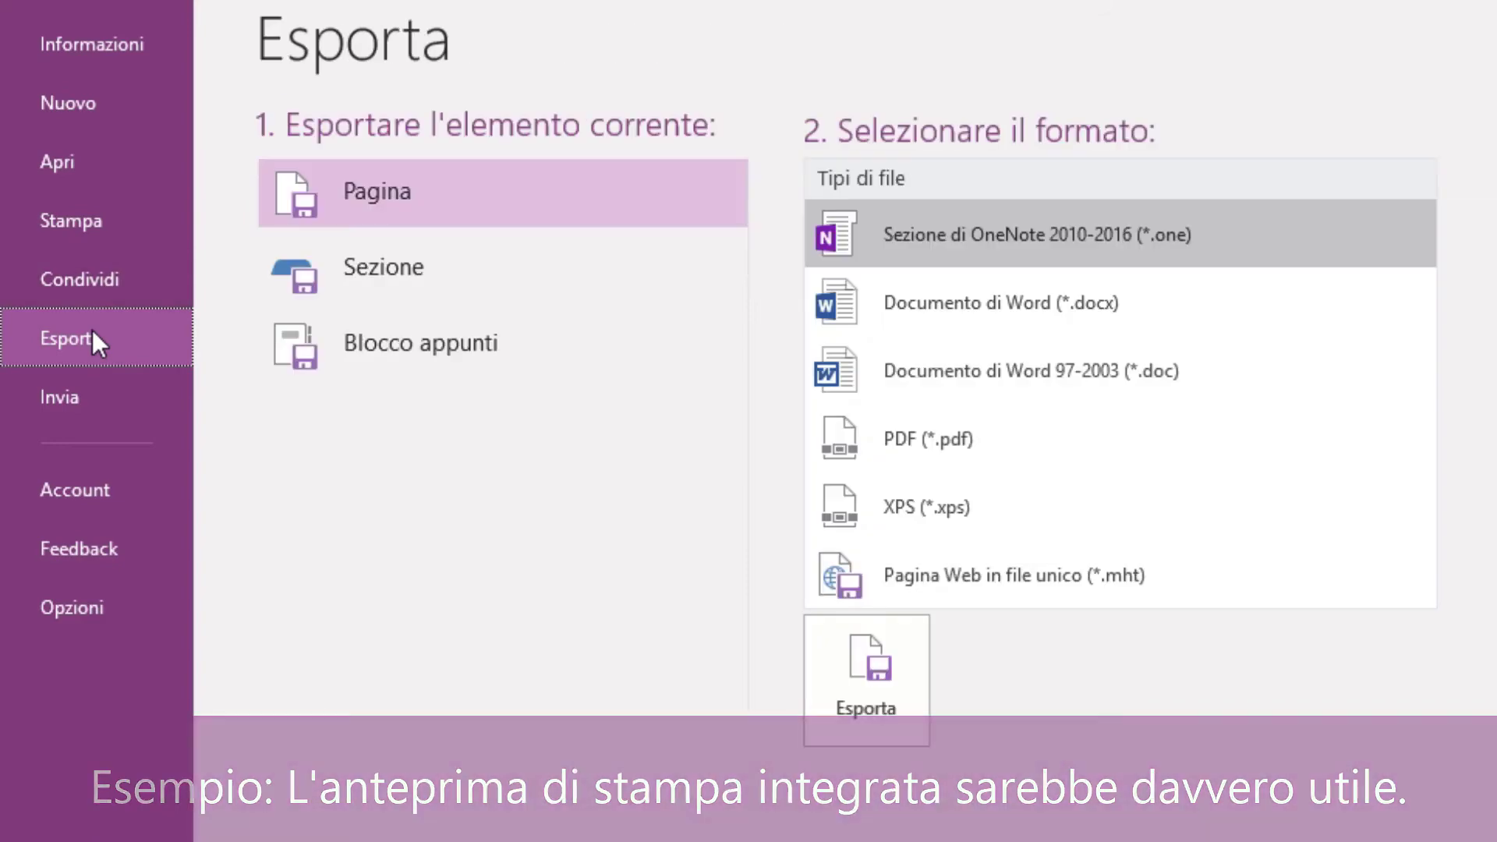
left_click(94, 382)
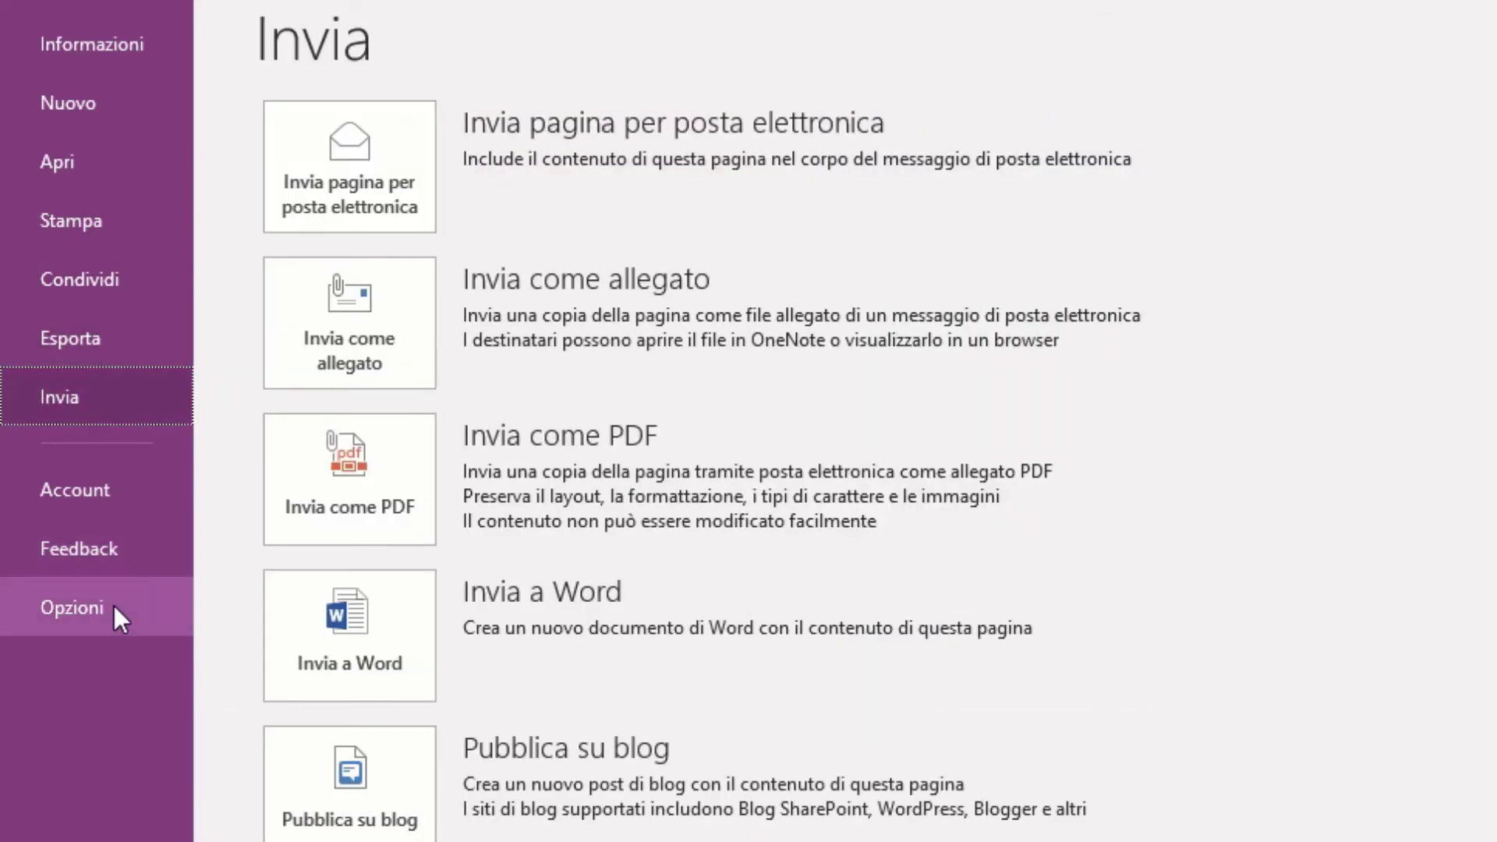
In the general options, set the Office theme to Nero and apply it
key("Escape")
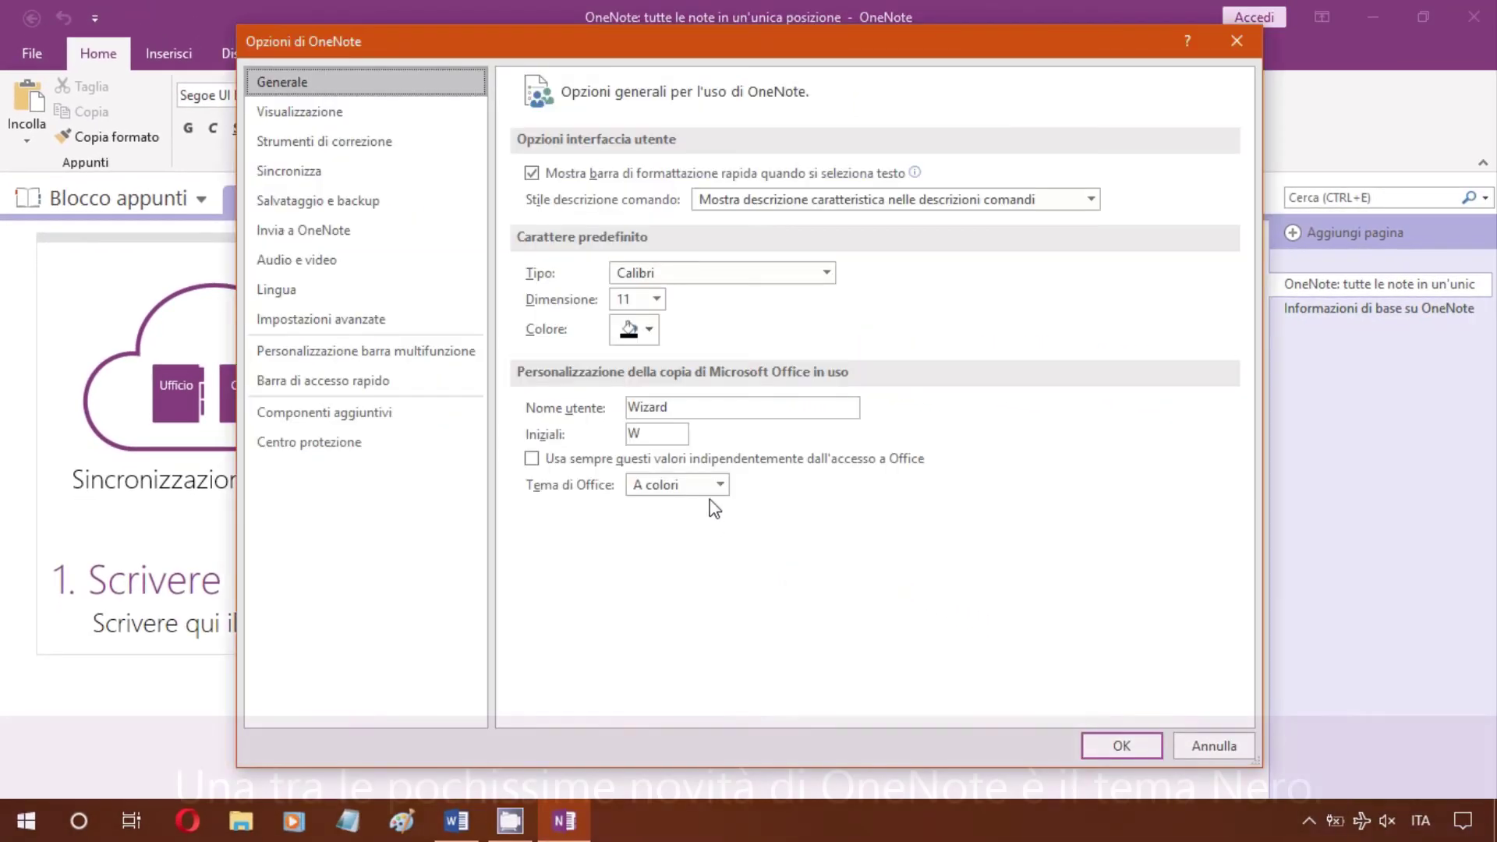
left_click(718, 484)
left_click(651, 550)
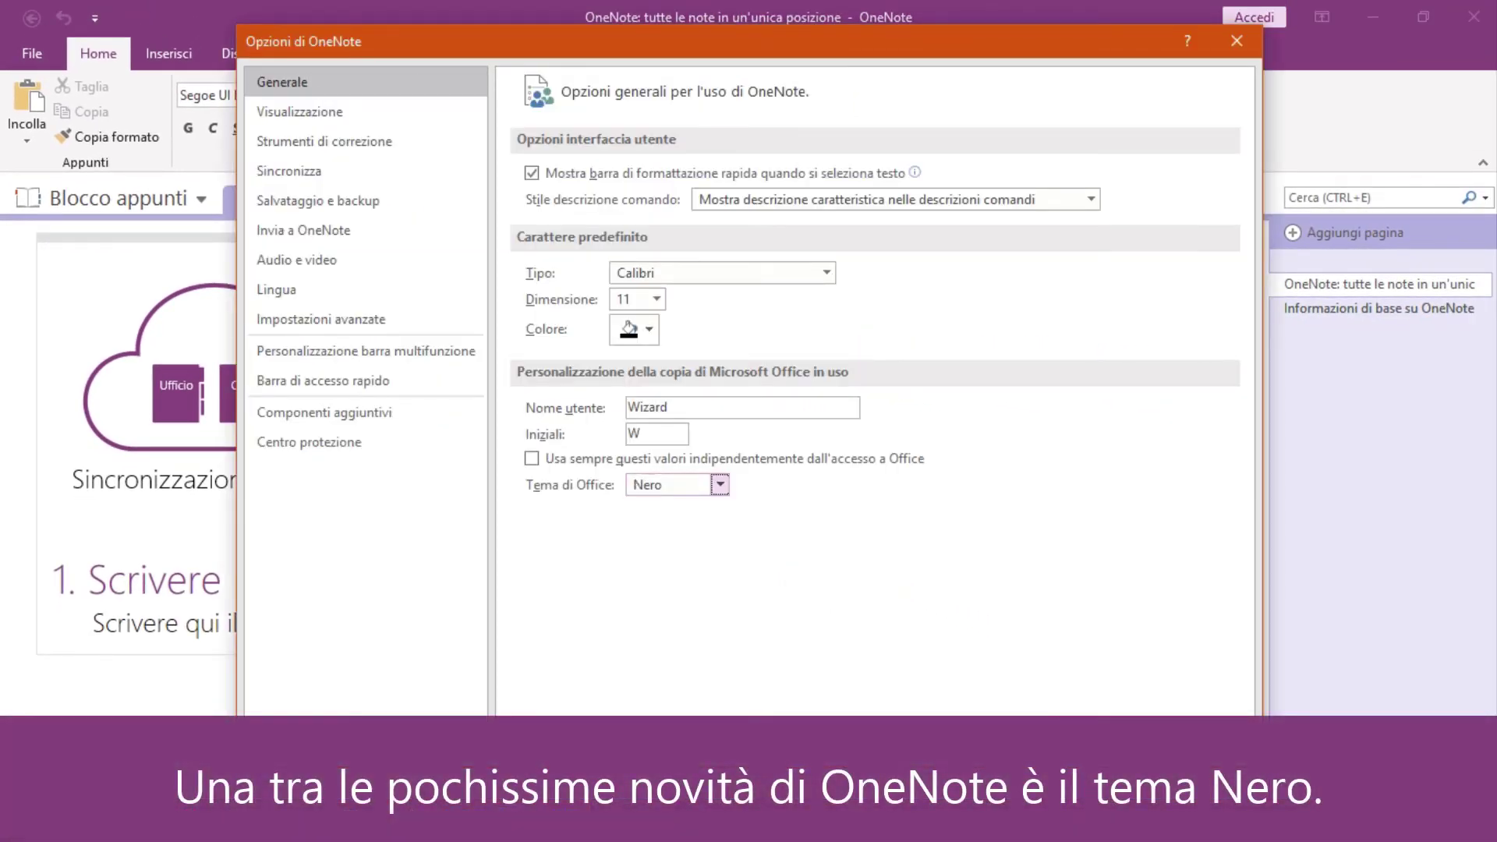
left_click(1122, 749)
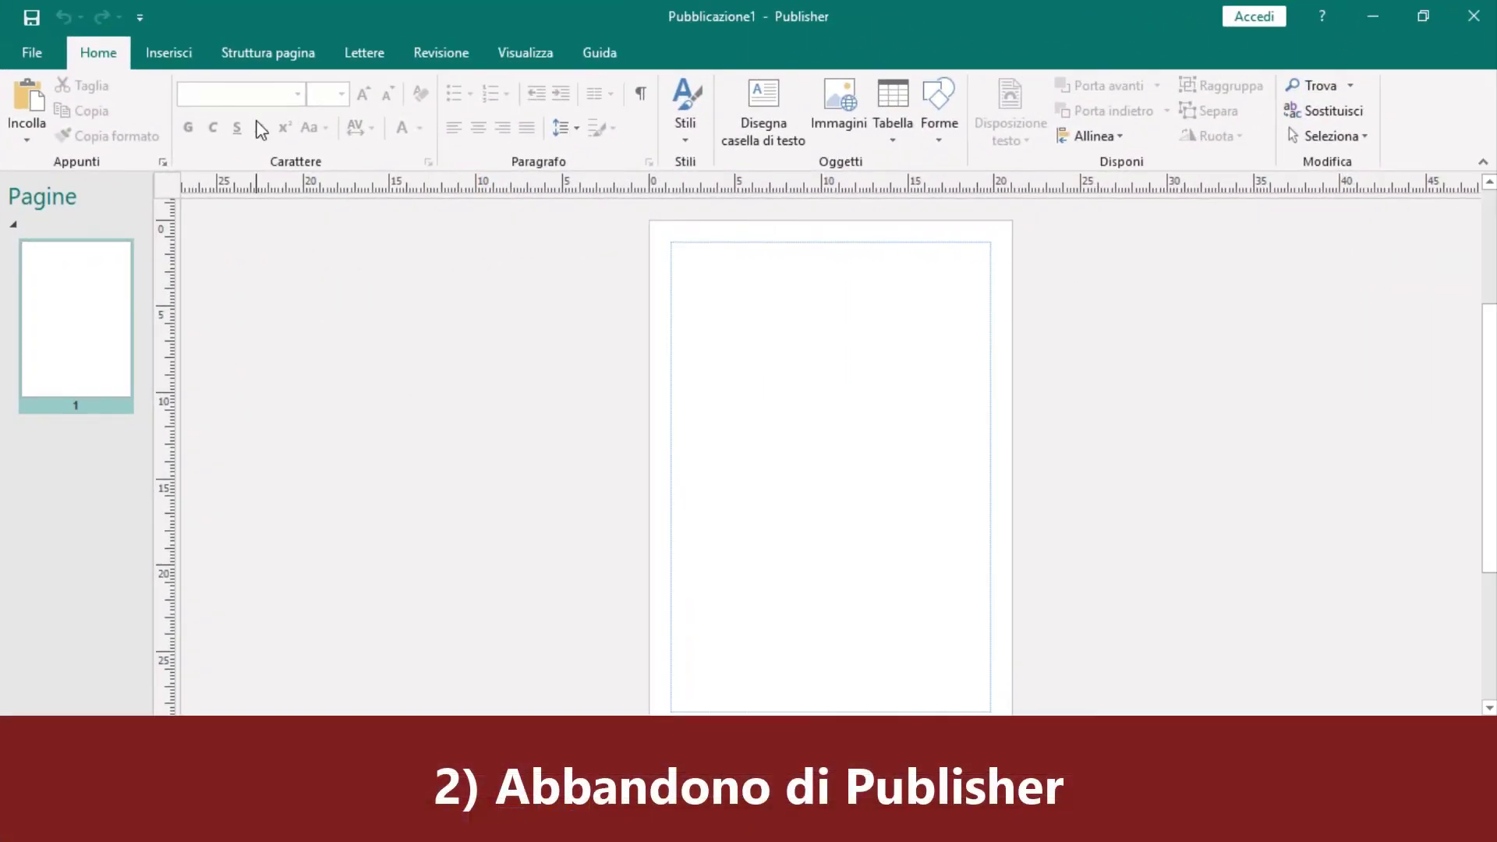
Browse Publisher's Inserisci, Struttura pagina, Lettere, Revisione, Visualizza and Guida tabs, then return to Home
left_click(185, 55)
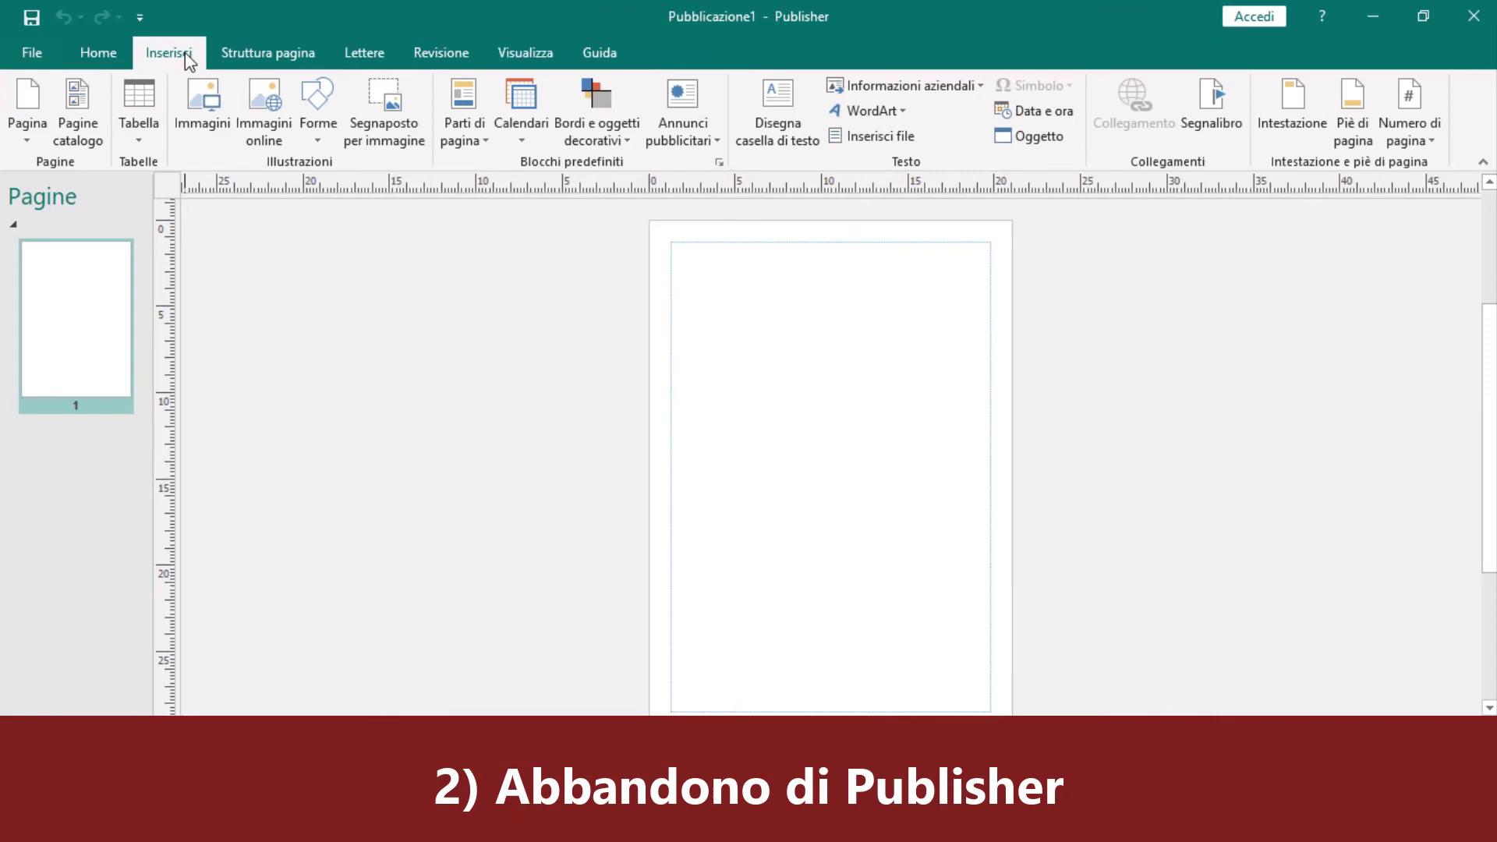
left_click(241, 54)
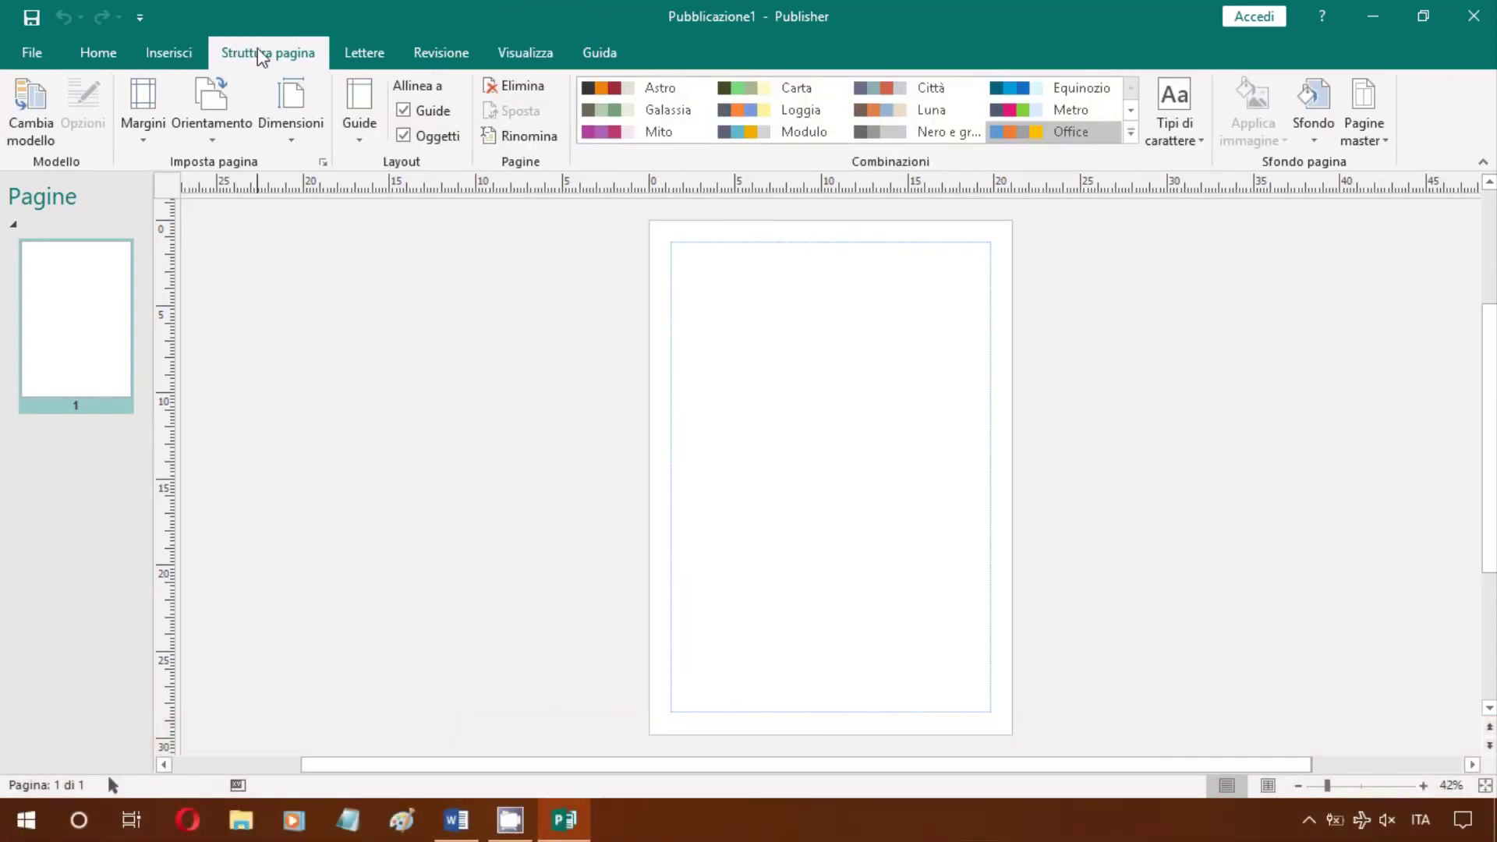
left_click(352, 56)
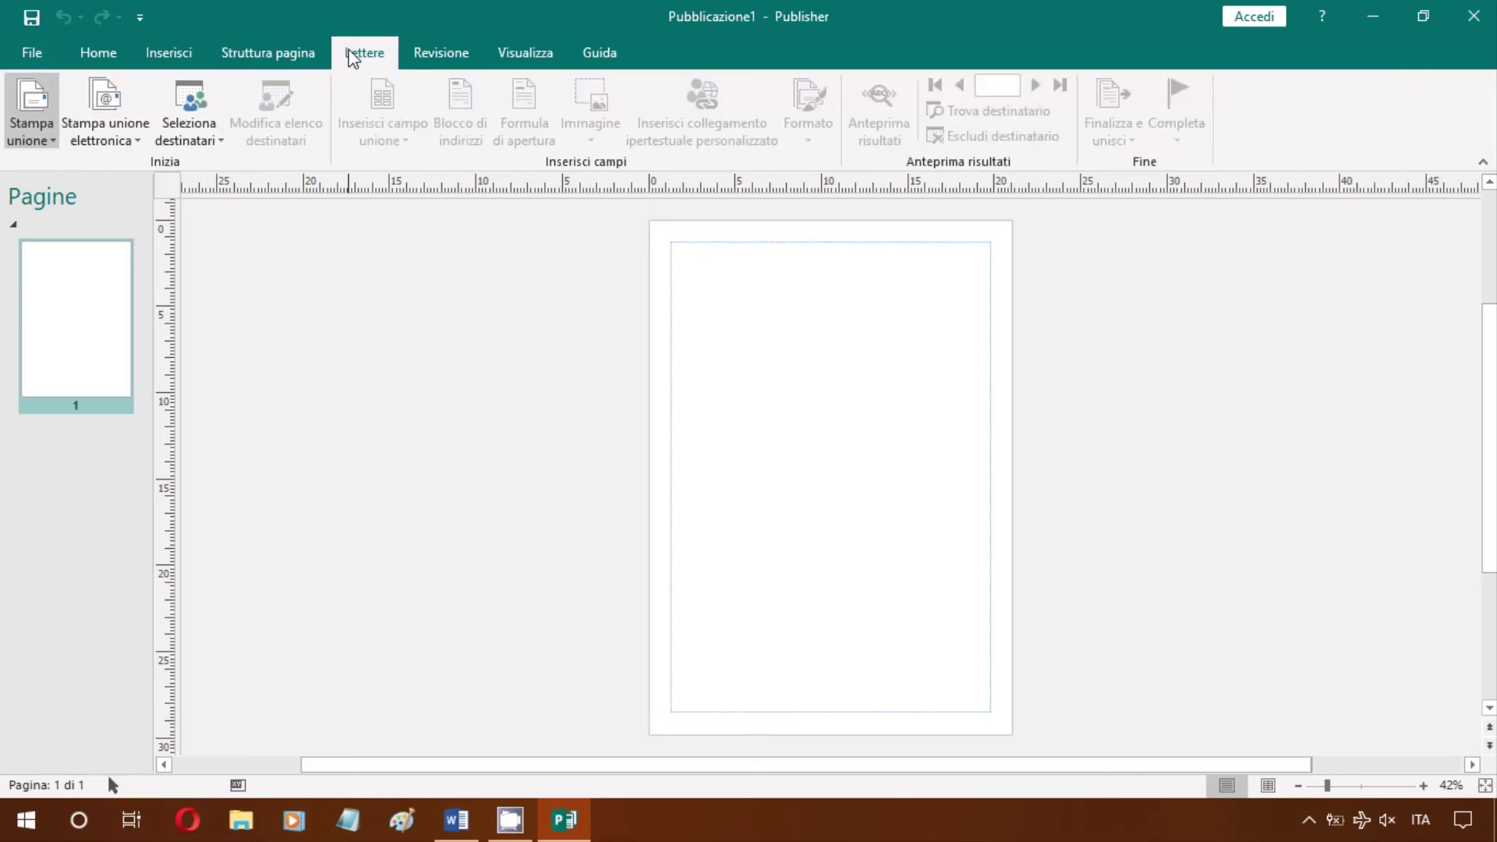
left_click(432, 59)
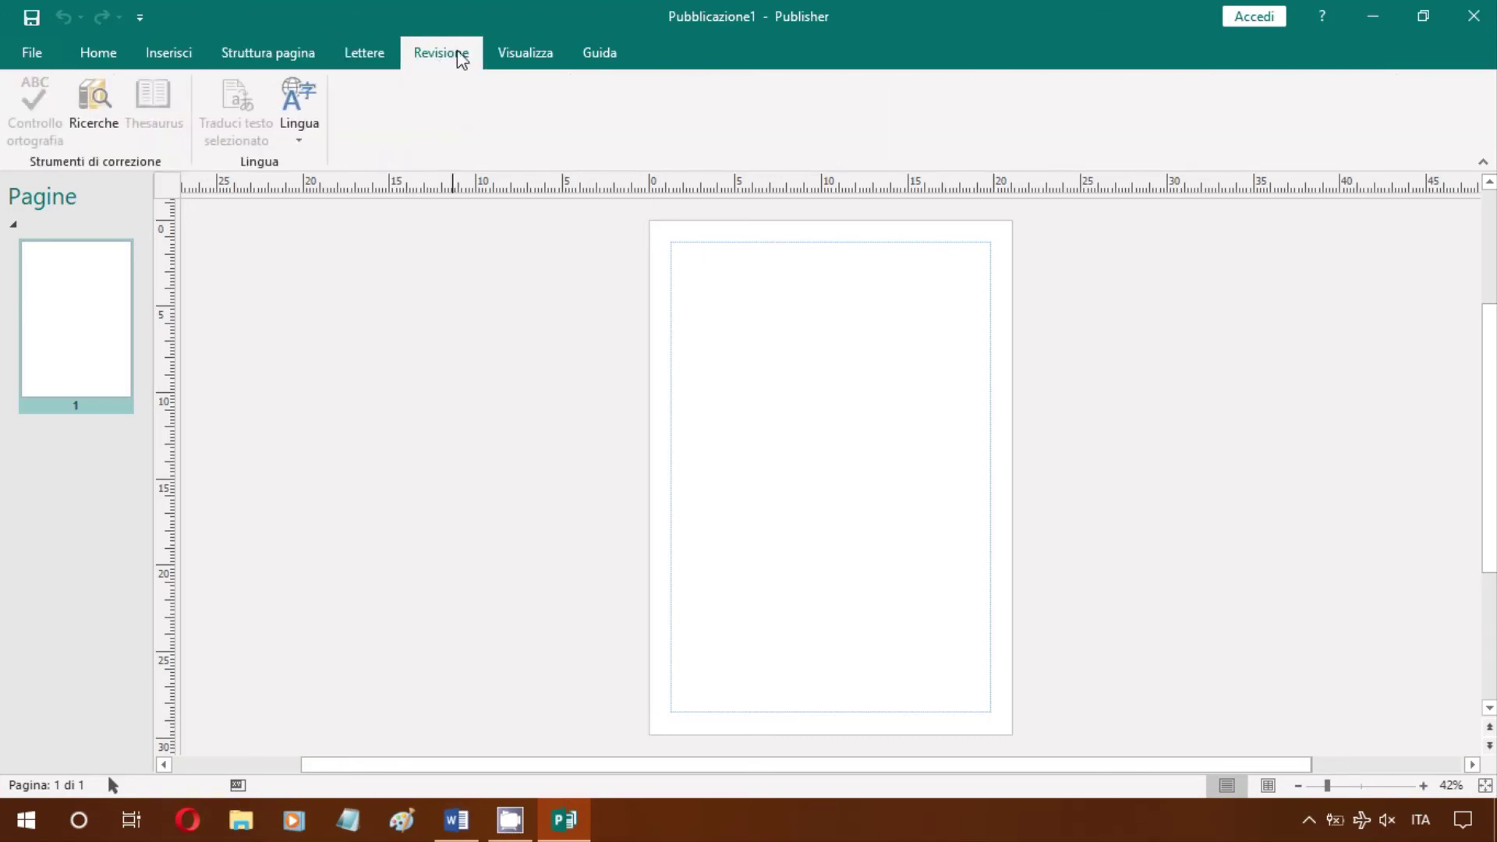
left_click(507, 58)
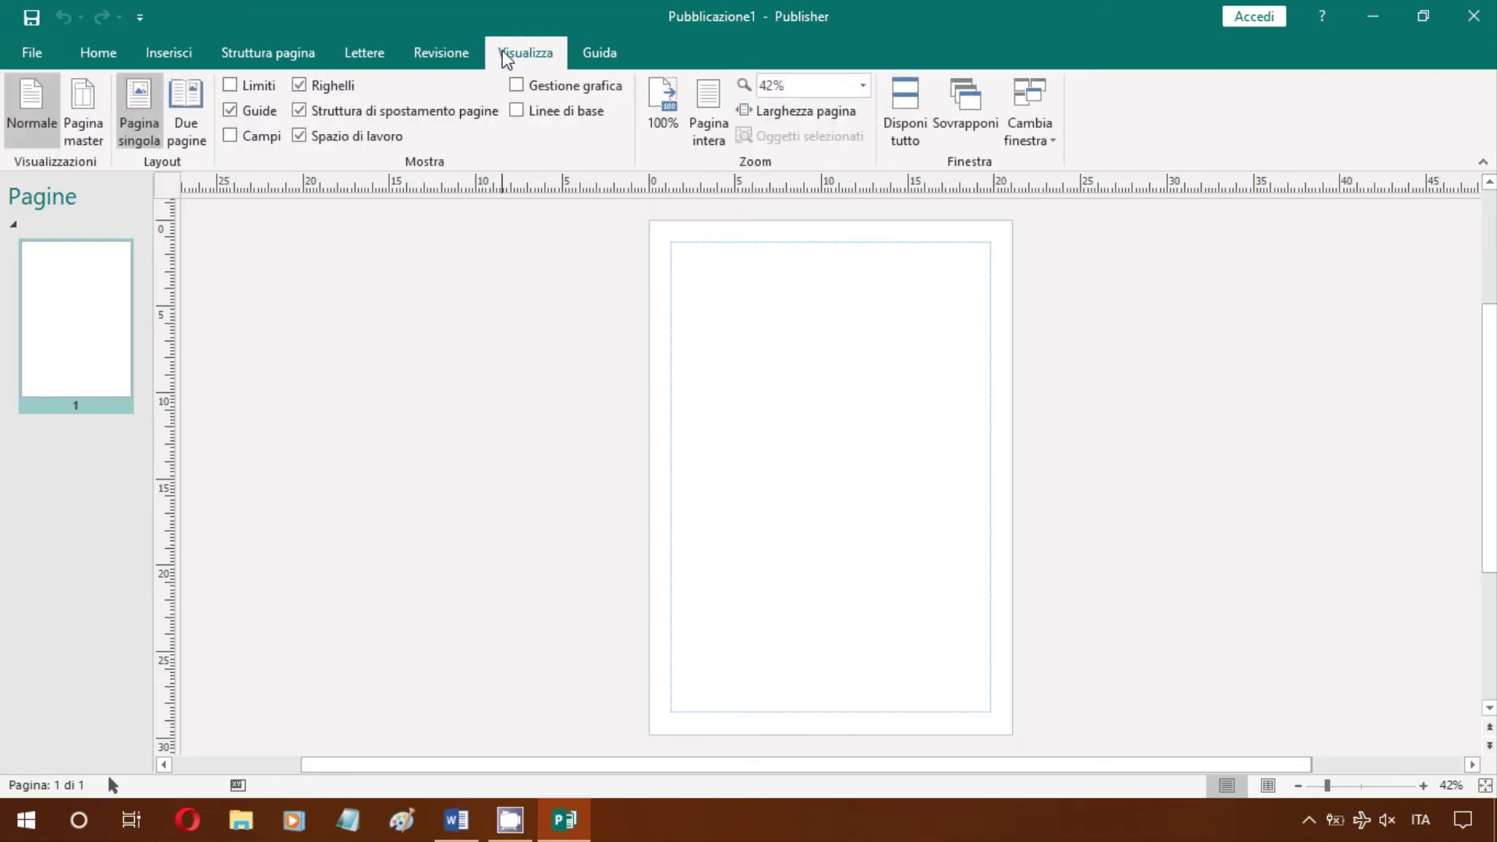
left_click(588, 59)
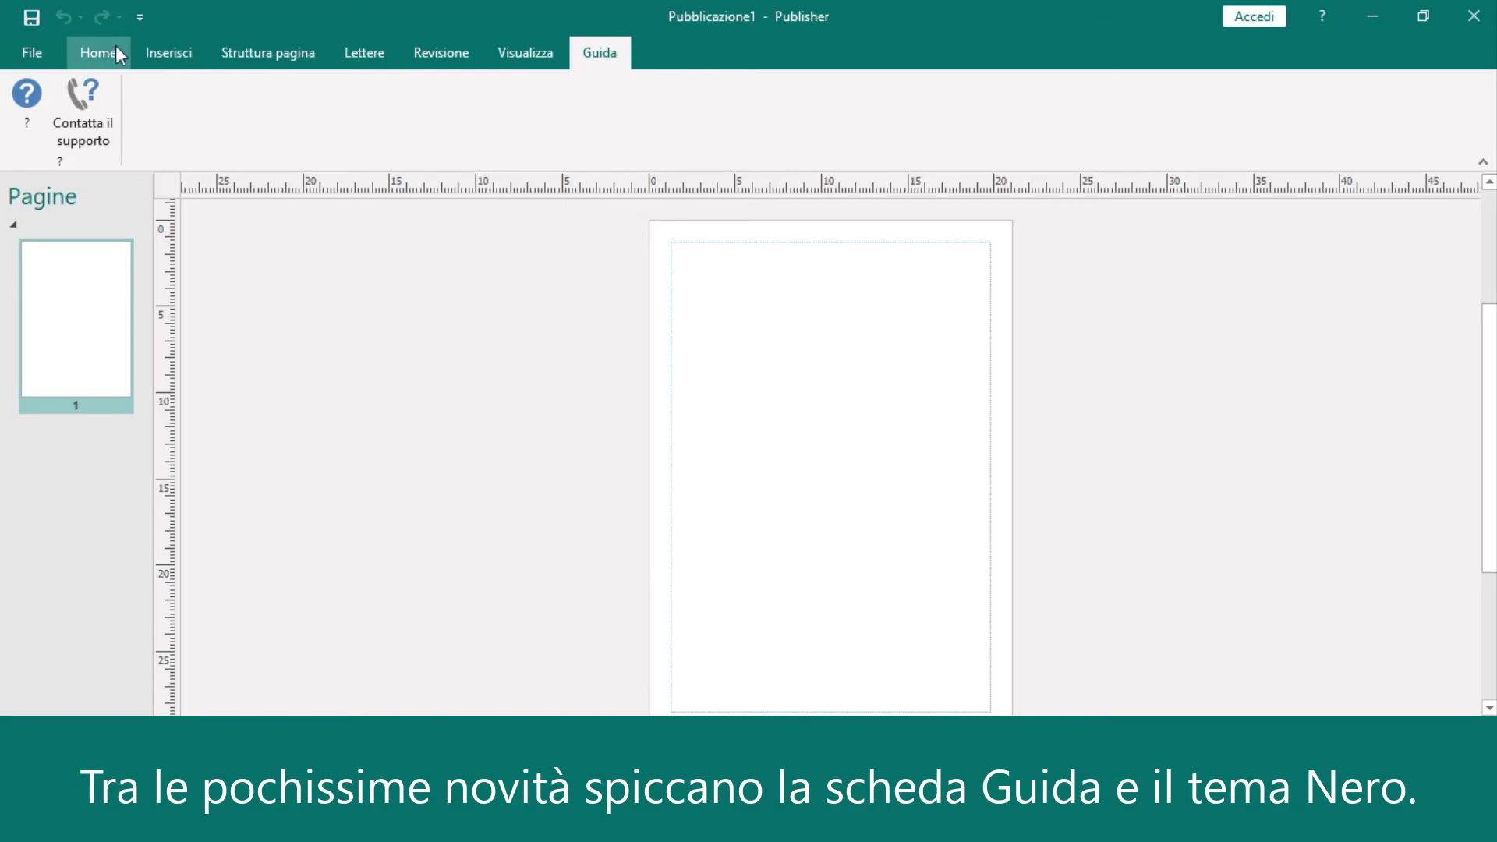
left_click(115, 53)
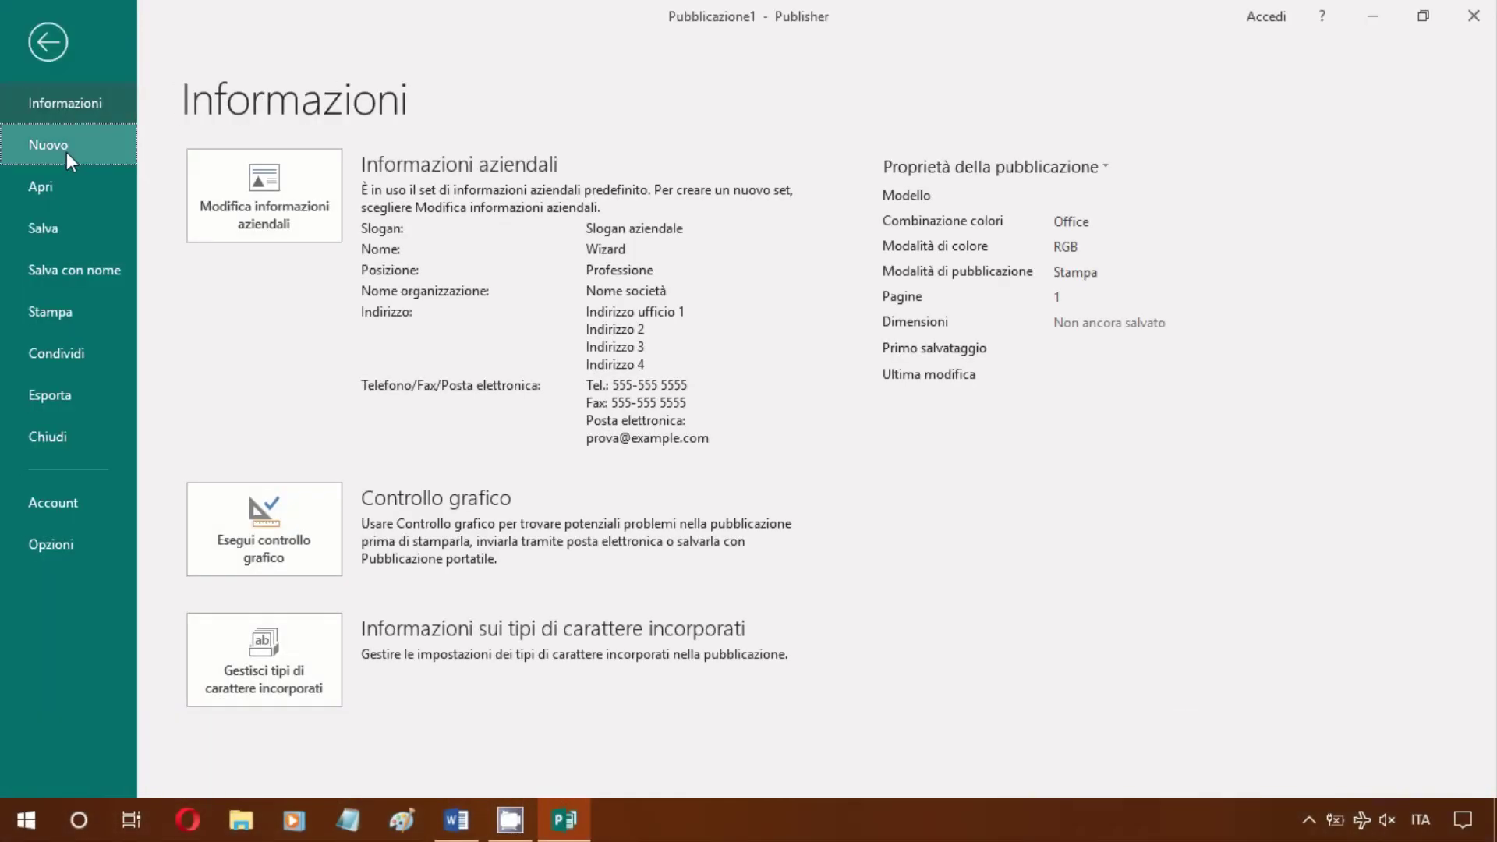
Scroll the File > Nuovo template gallery from blank A4 layouts down to Volantino
left_click(67, 148)
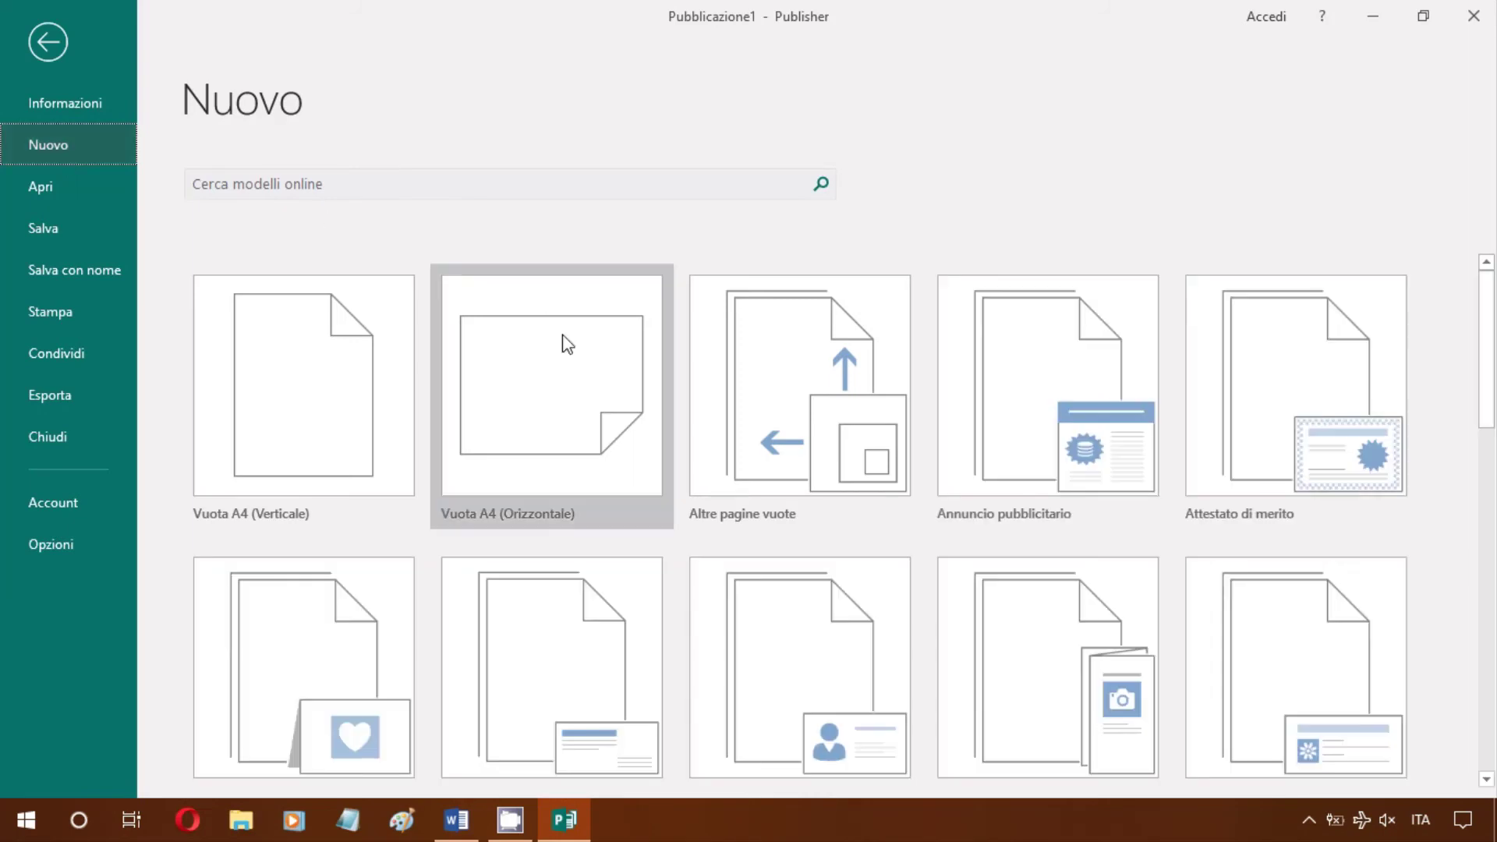
scroll(560, 343, "down", 1)
scroll(554, 343, "down", 2)
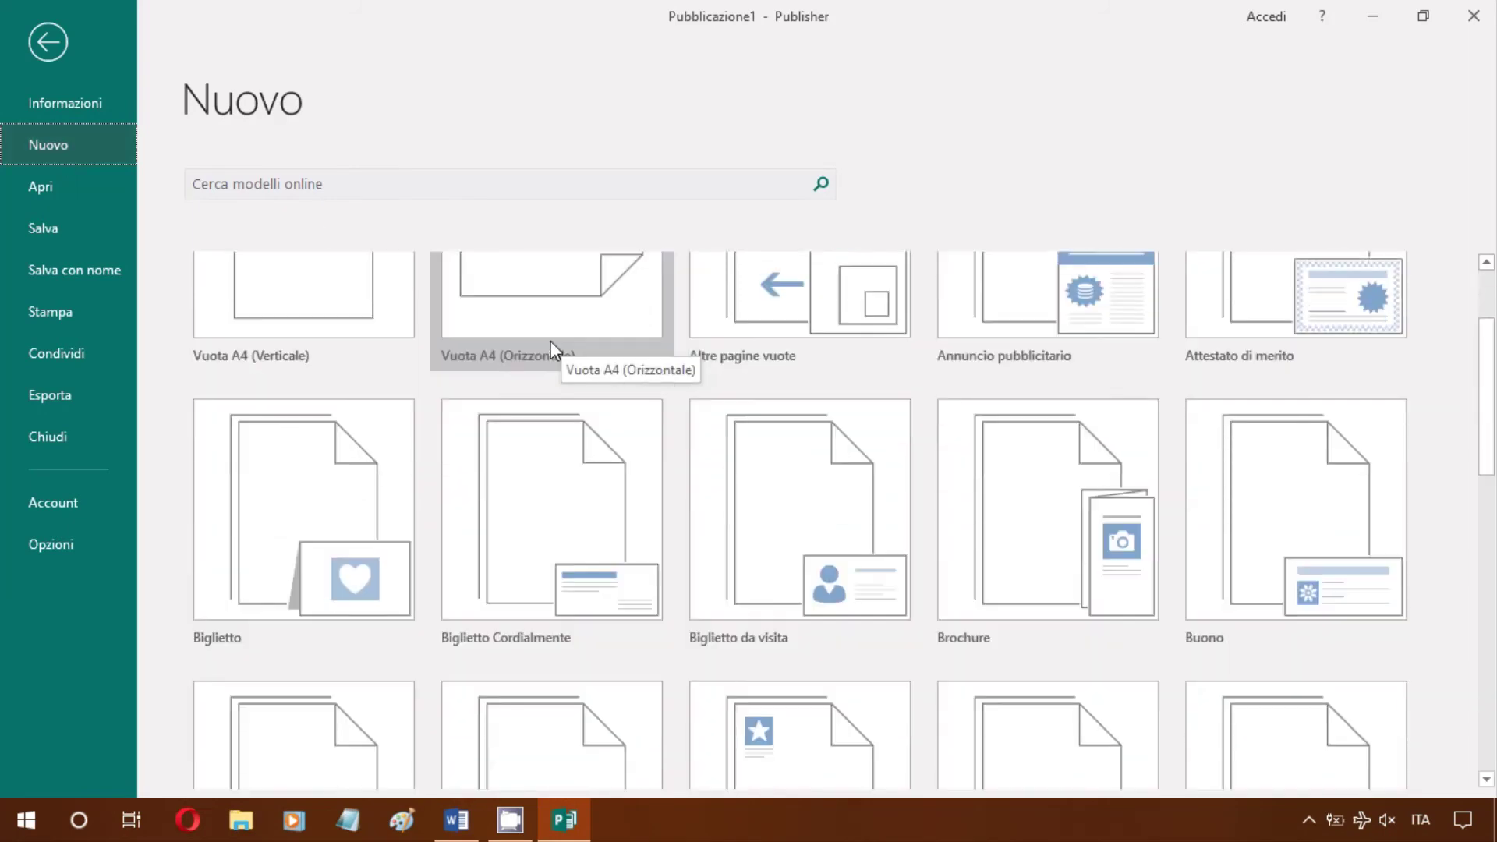
scroll(551, 343, "down", 1)
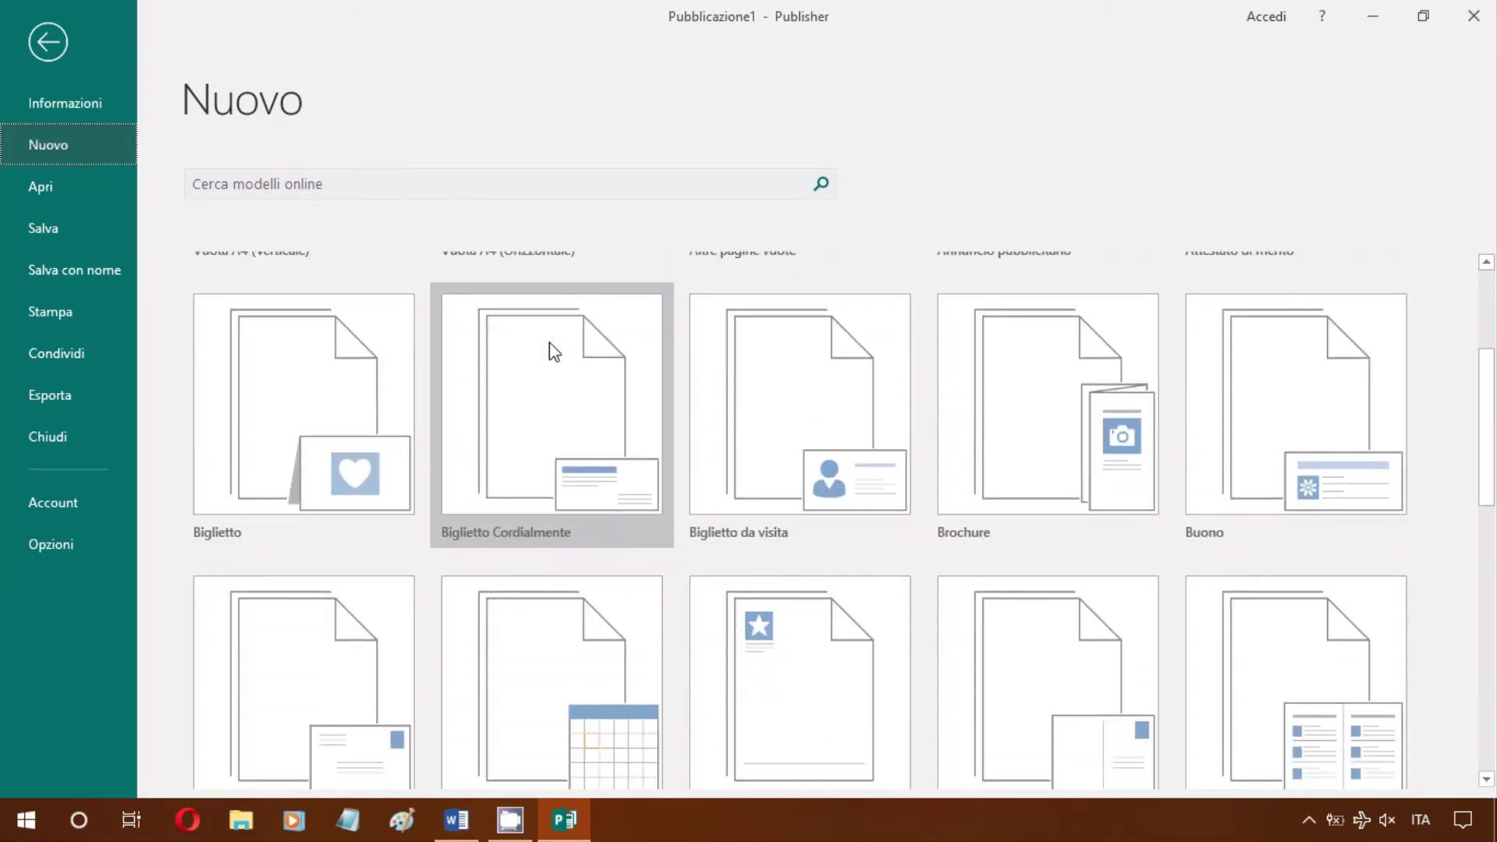
scroll(549, 346, "down", 2)
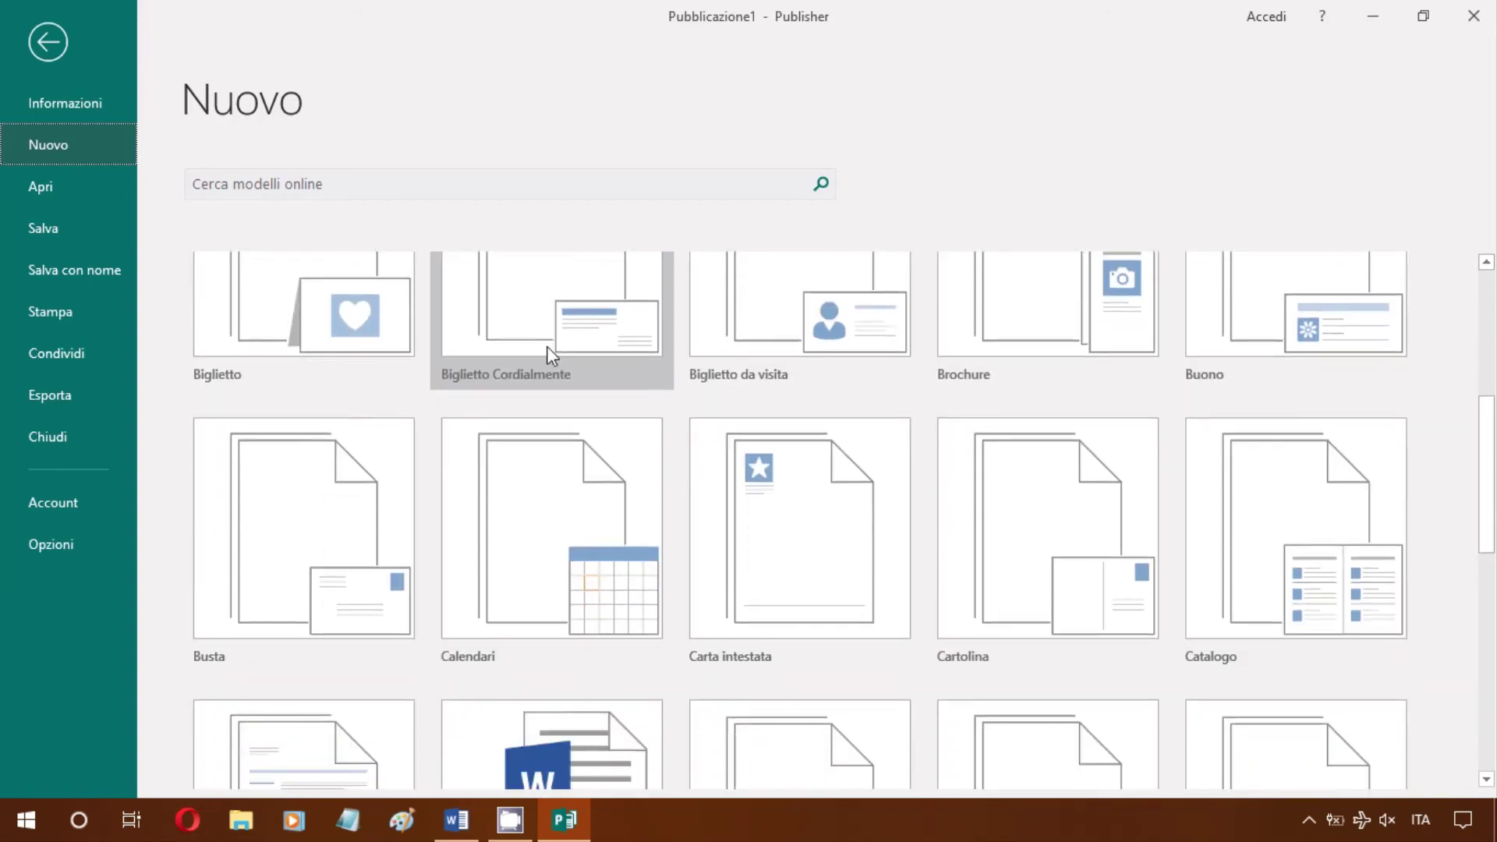
scroll(545, 346, "down", 2)
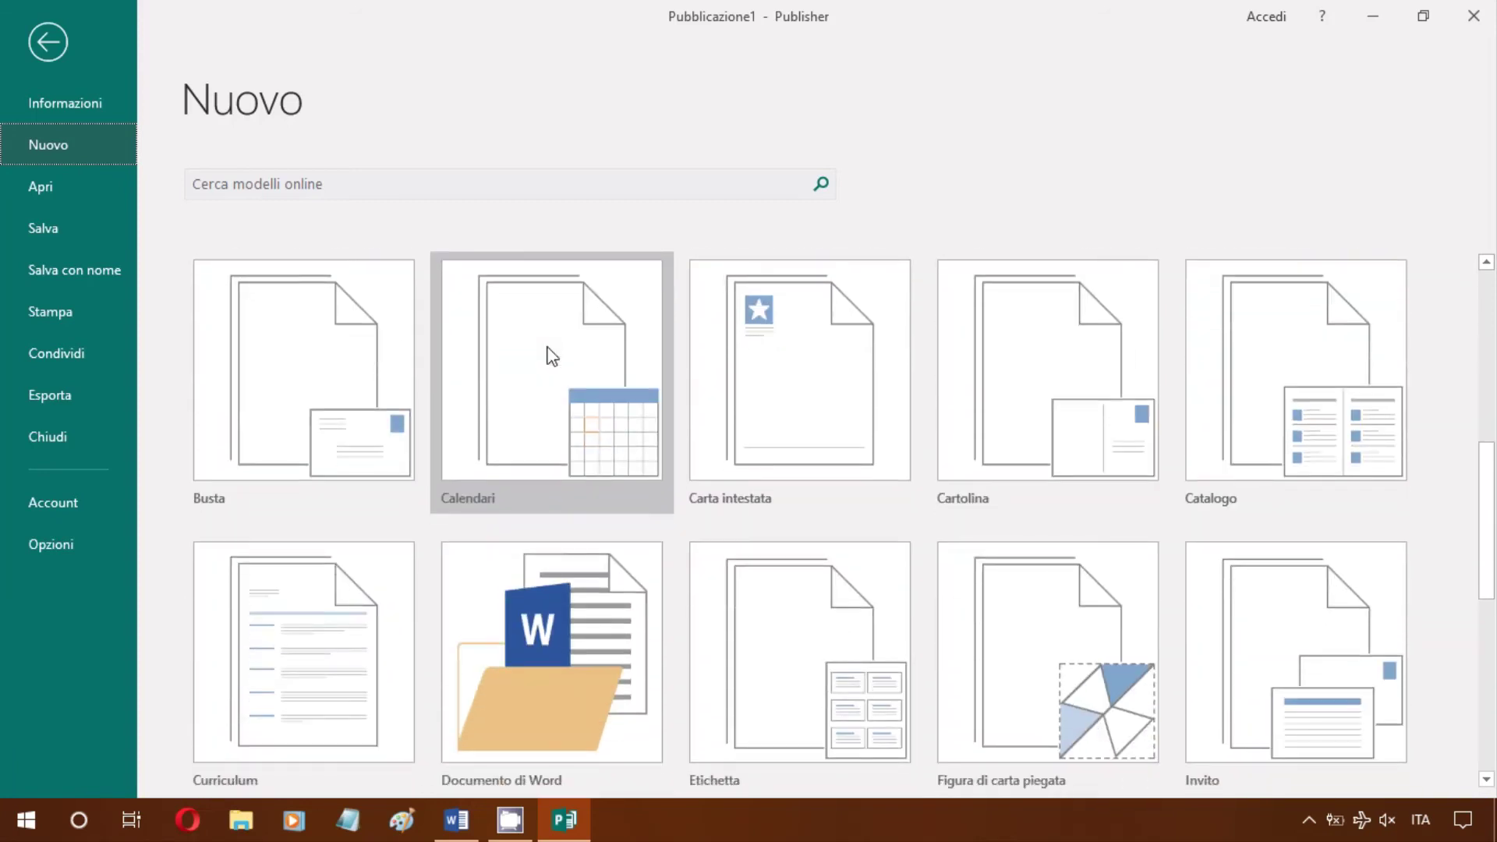
scroll(550, 355, "down", 1)
scroll(551, 355, "down", 1)
scroll(551, 354, "down", 1)
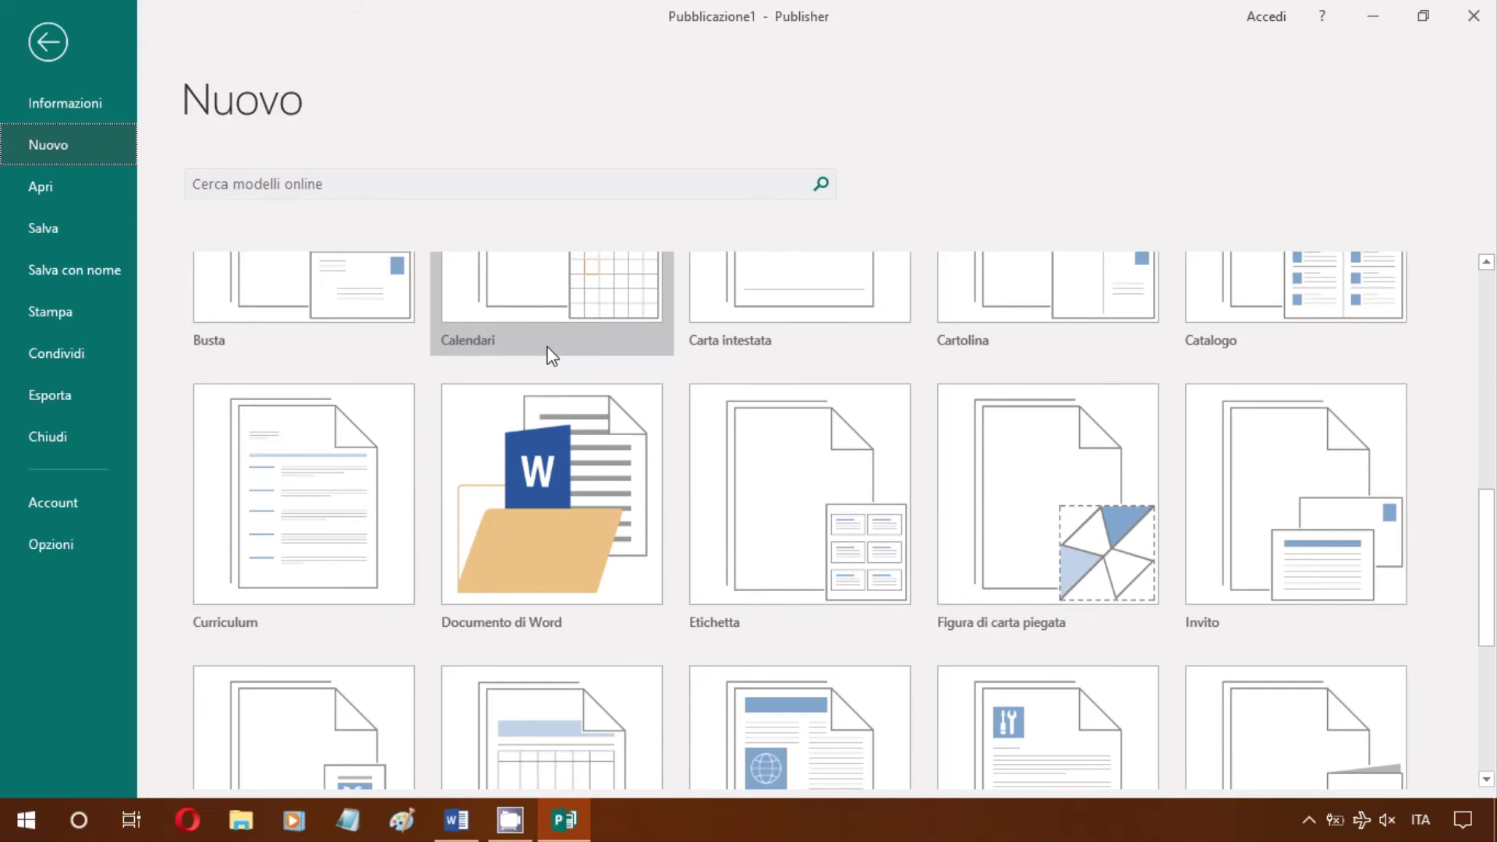
scroll(546, 347, "down", 2)
scroll(547, 347, "down", 2)
scroll(546, 346, "down", 1)
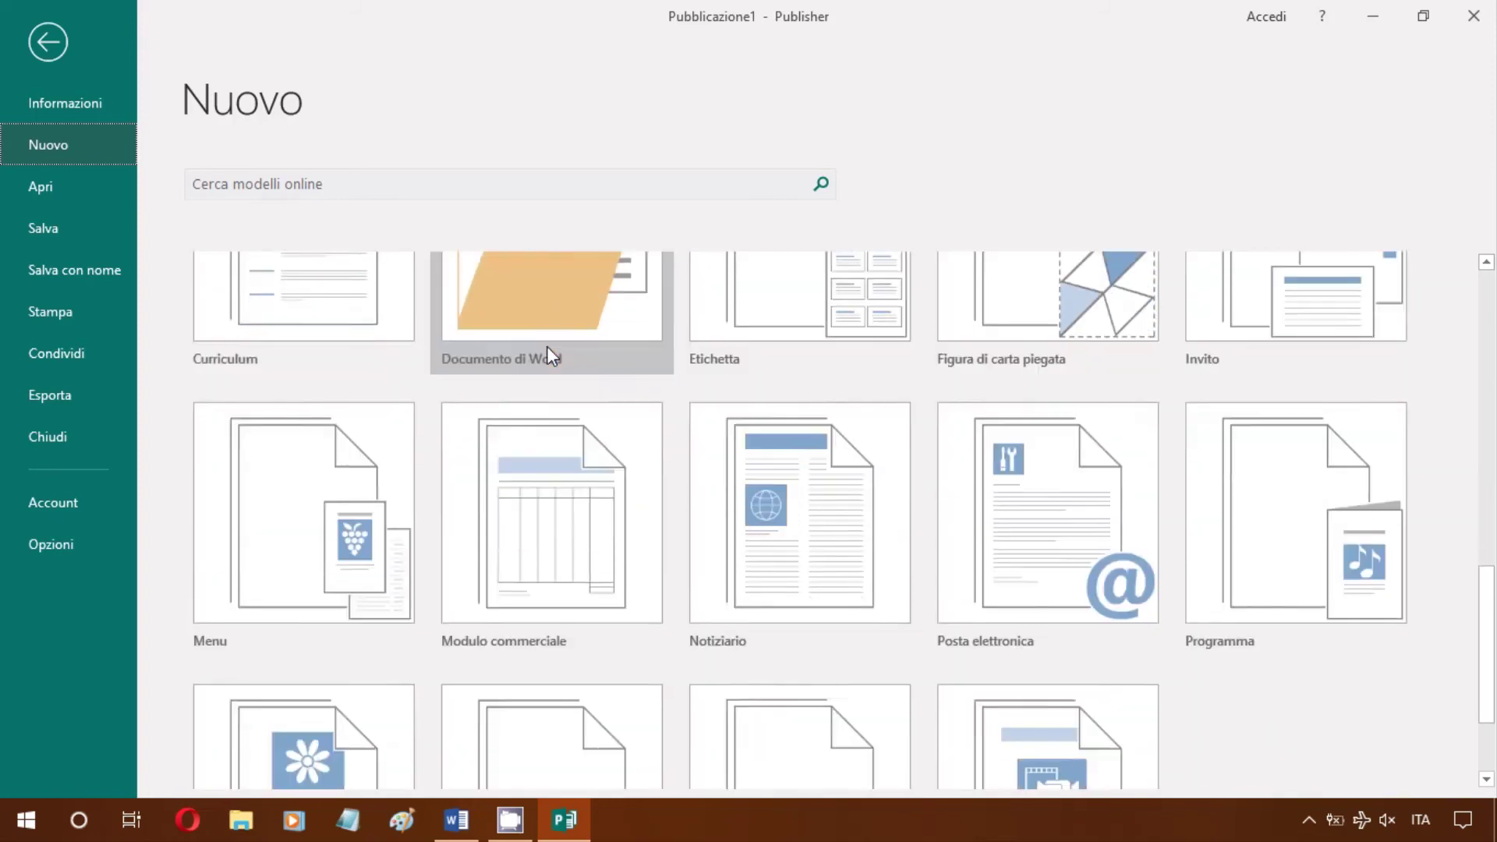
scroll(546, 347, "down", 2)
scroll(546, 349, "down", 1)
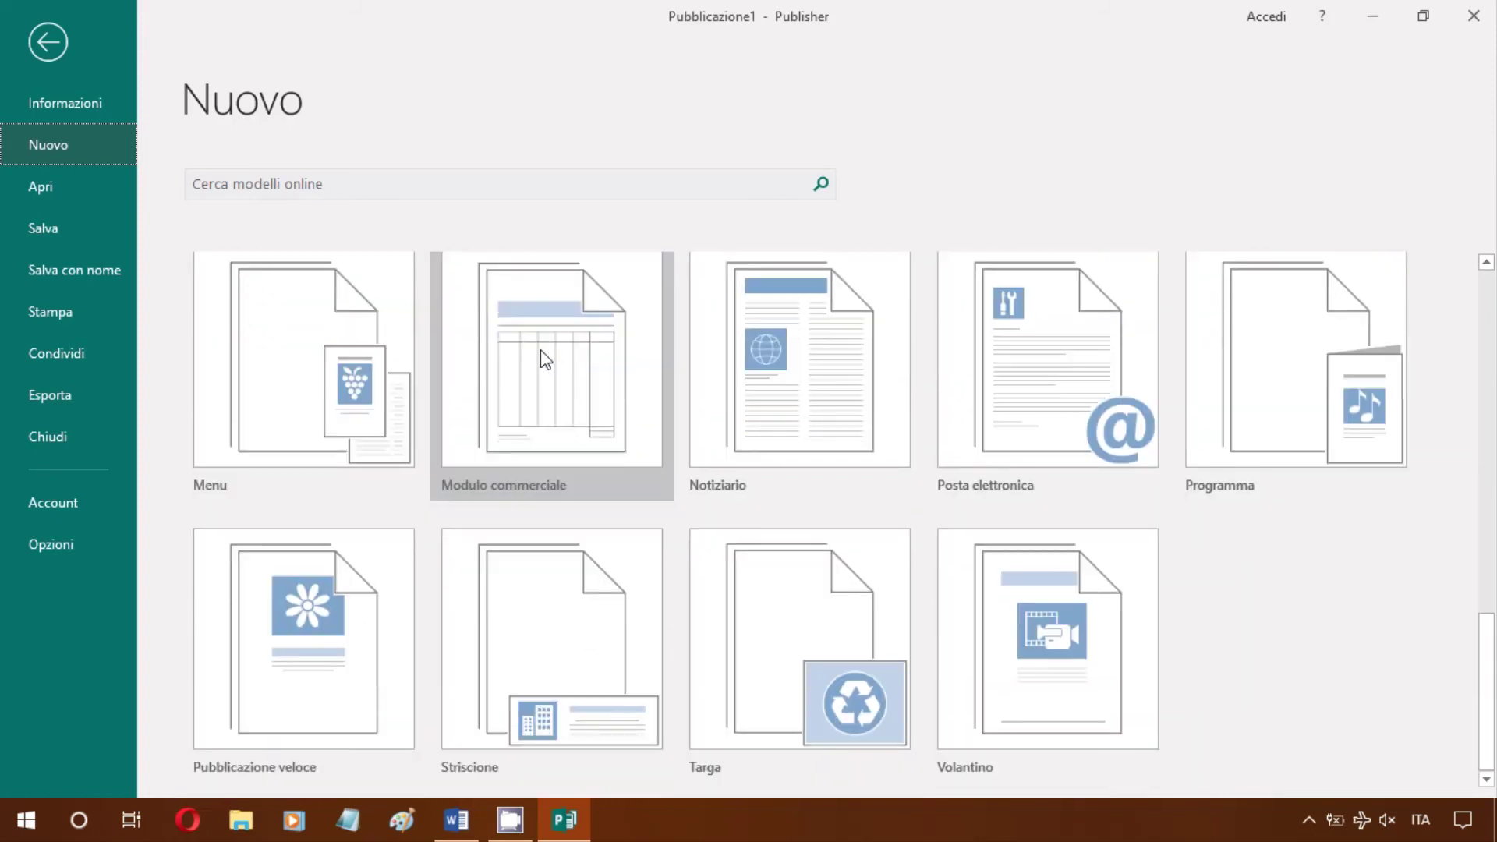
Review Publisher's Print page and the Share page's e-mail preview option
left_click(72, 313)
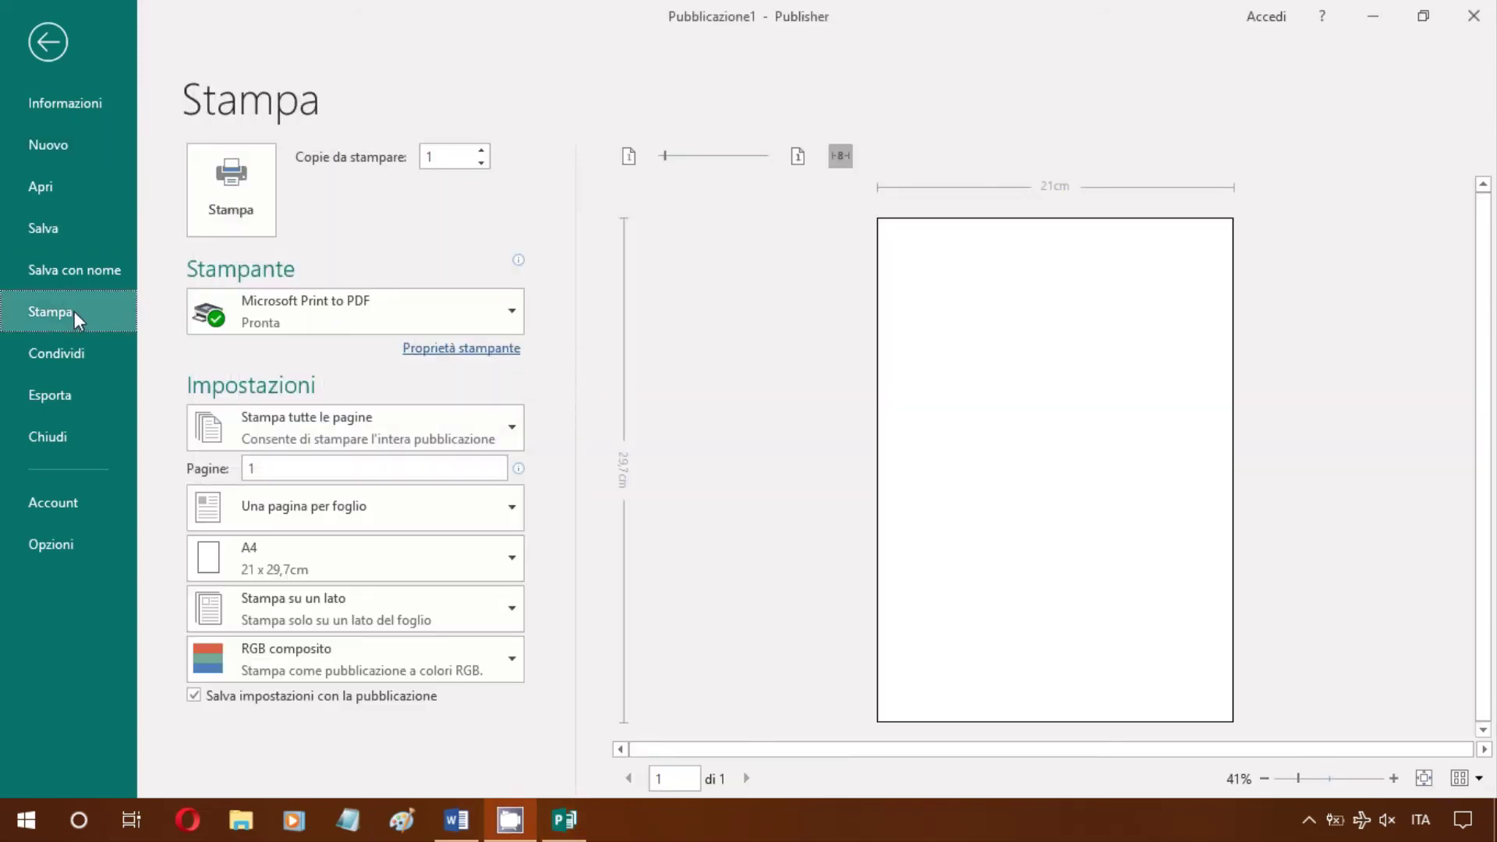
left_click(76, 353)
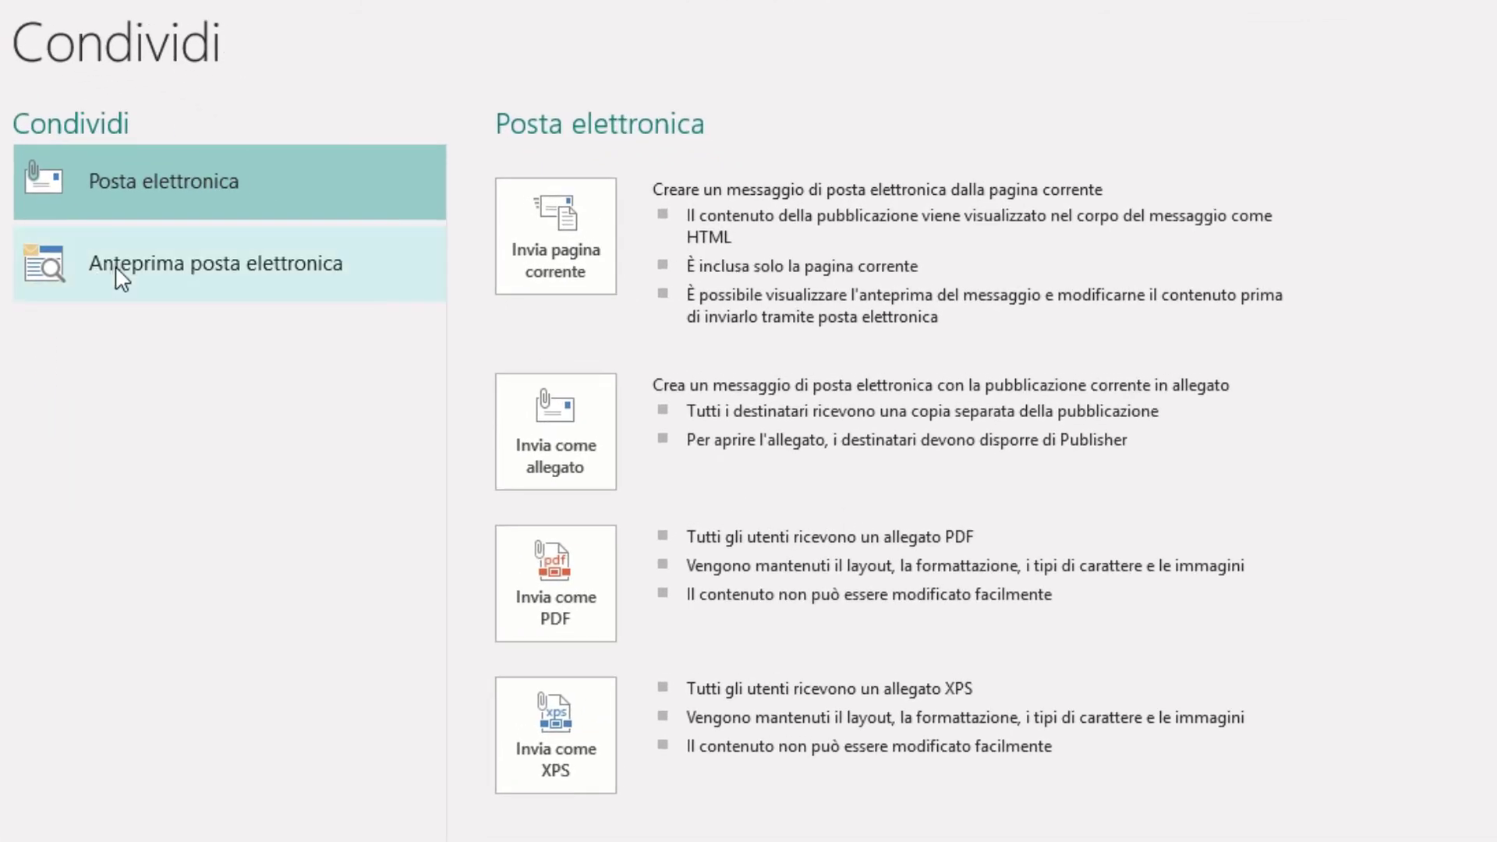
left_click(113, 269)
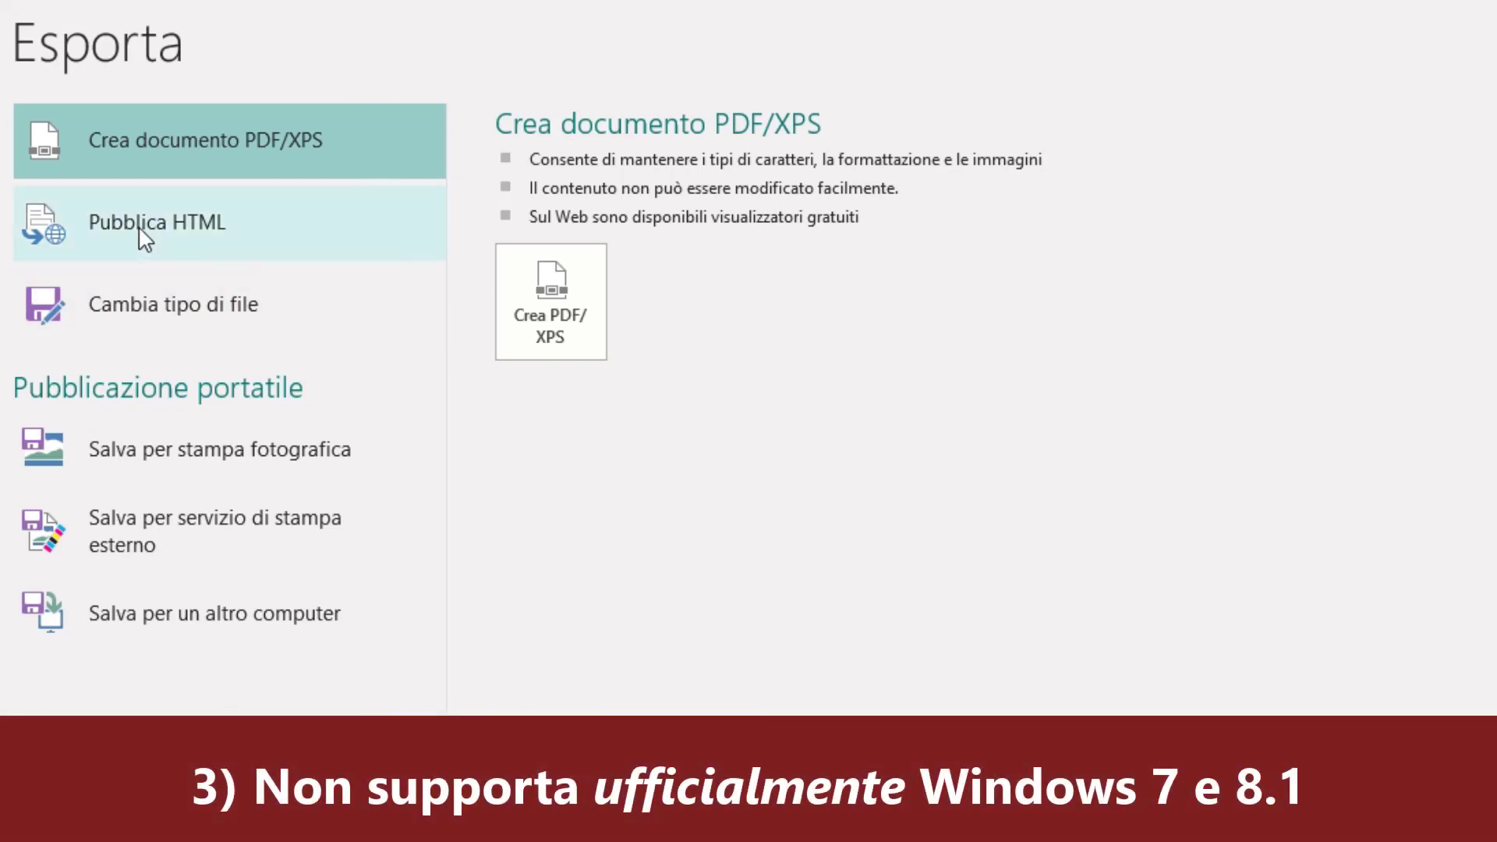
Browse Export options: HTML publishing, file types, photo printing, print service, and another computer
left_click(139, 228)
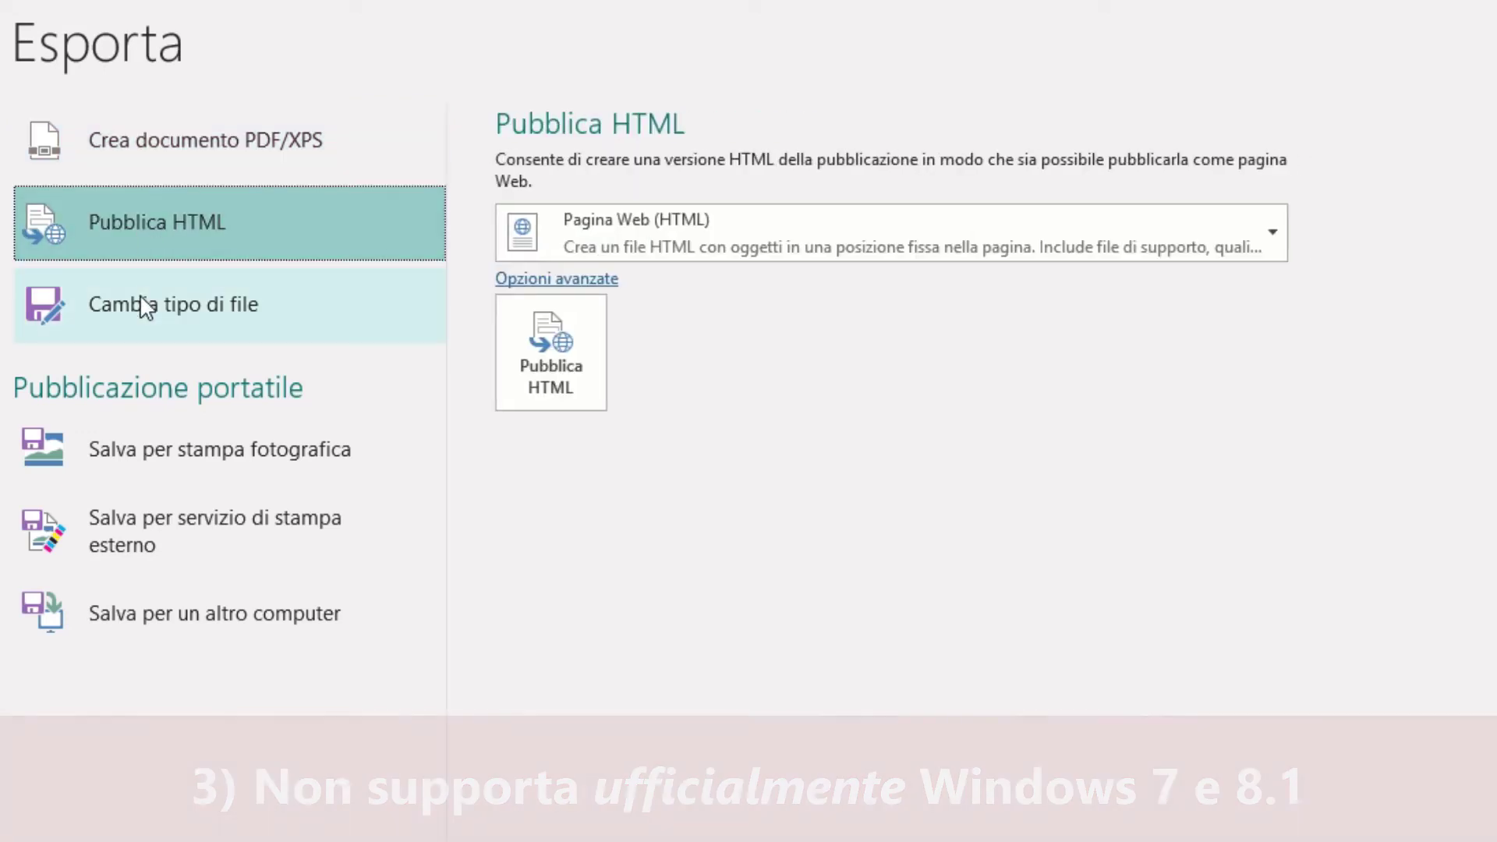
left_click(141, 298)
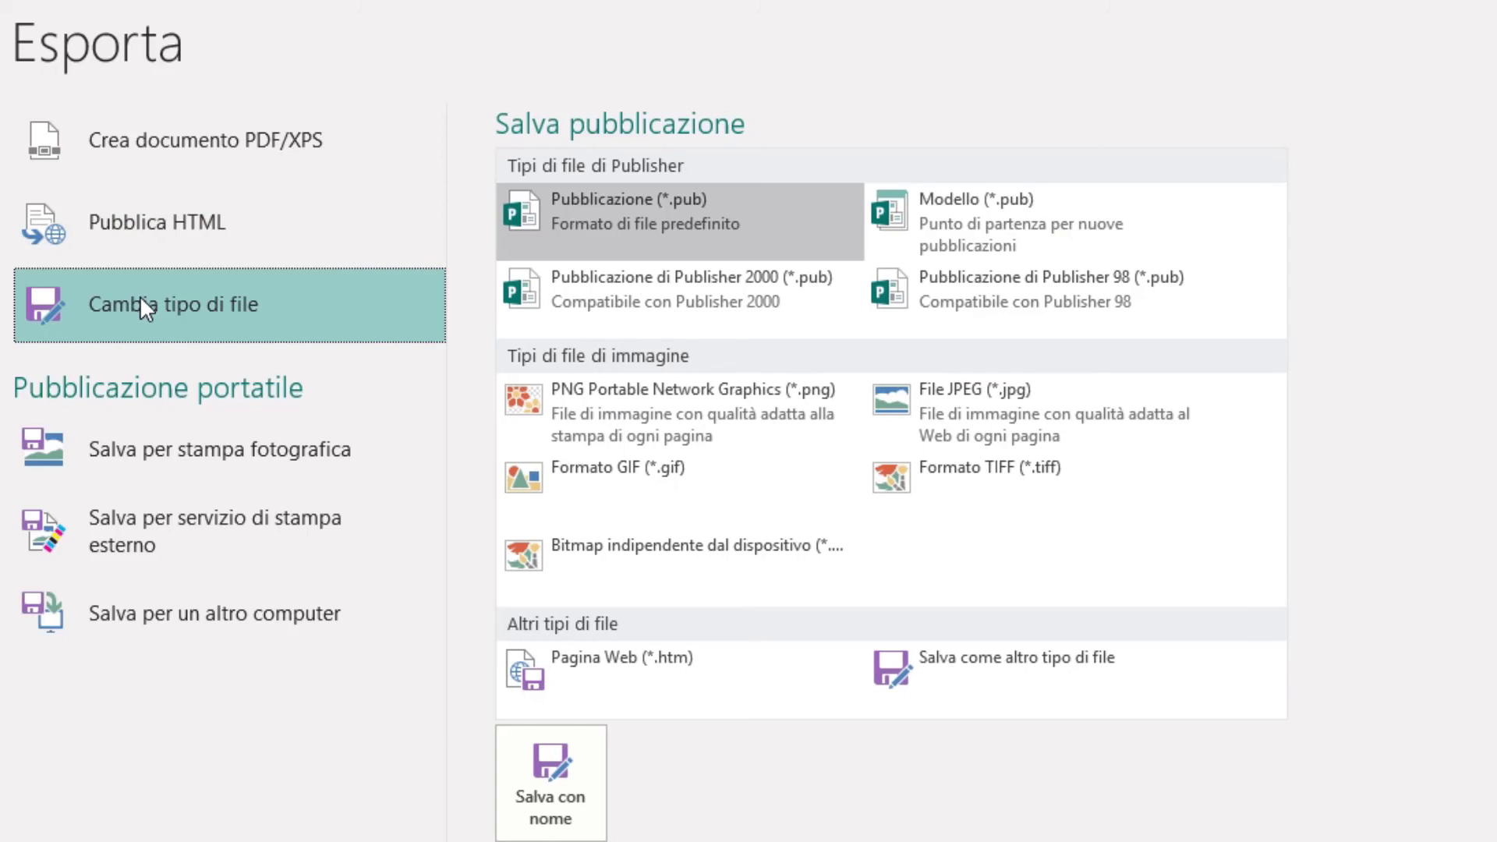
left_click(156, 446)
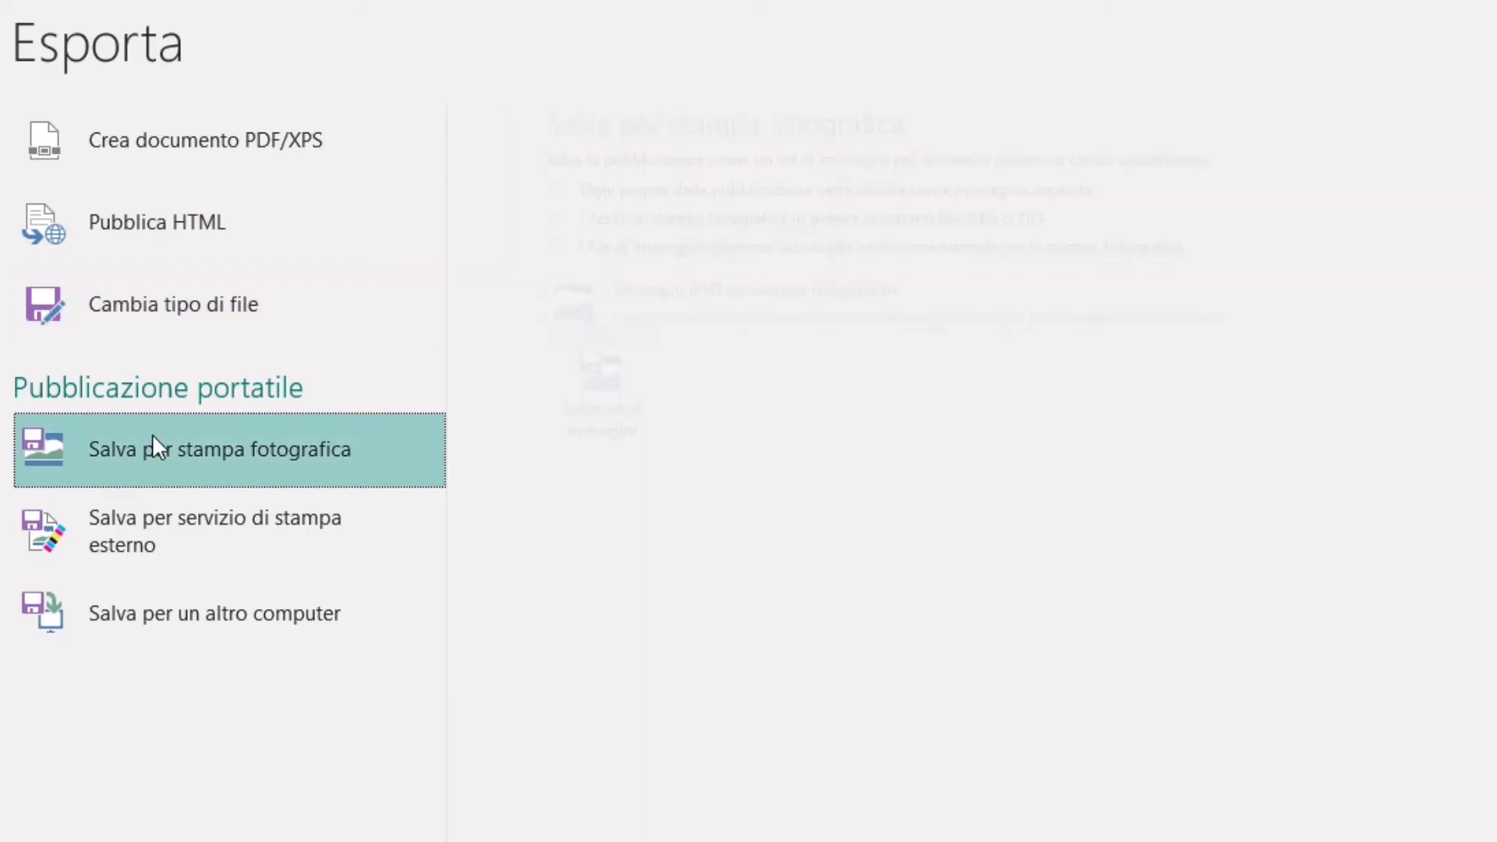
left_click(154, 522)
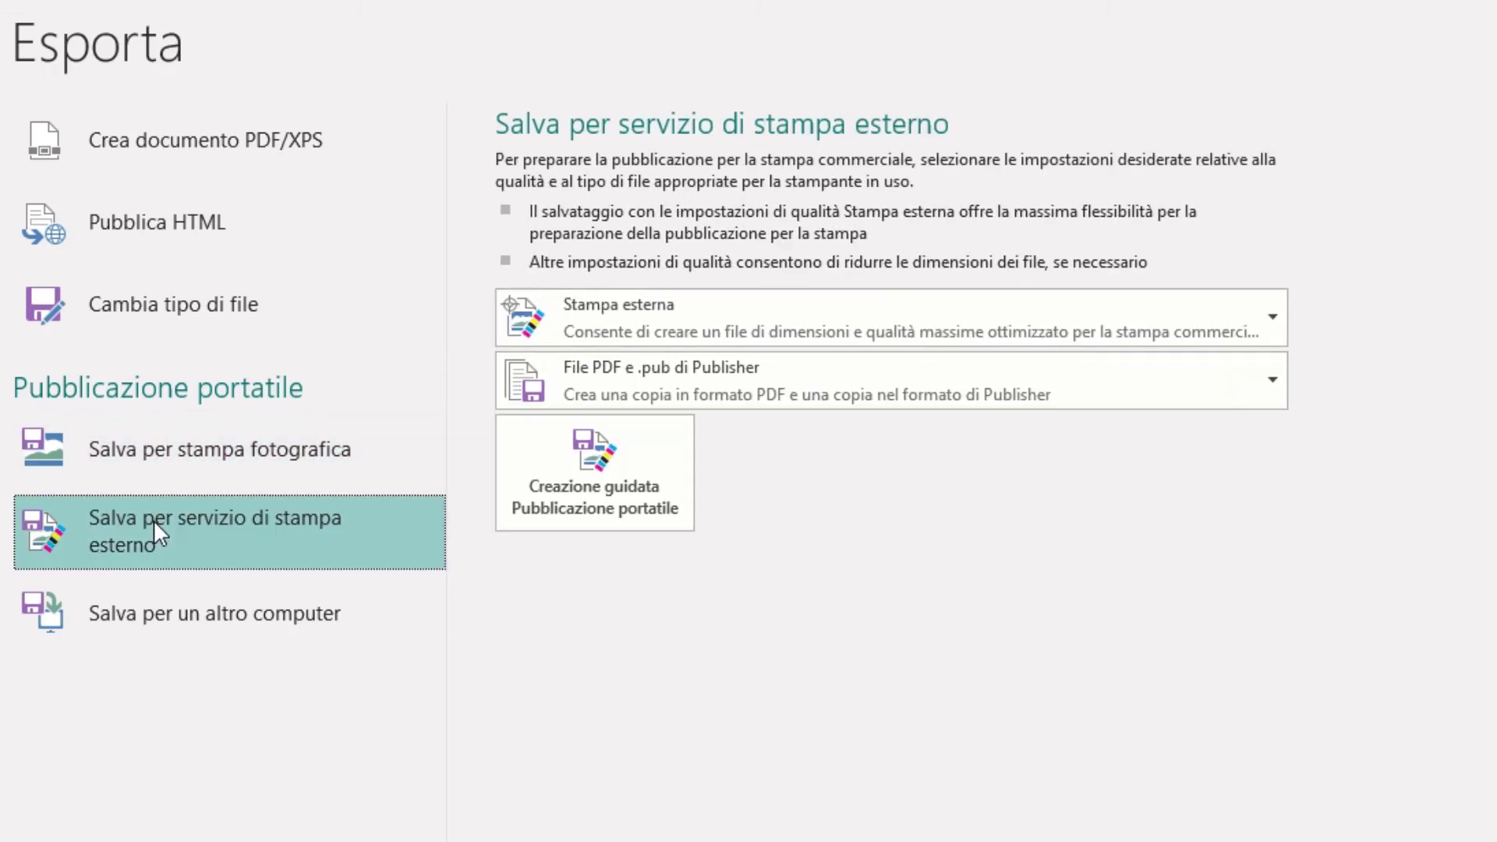
left_click(166, 609)
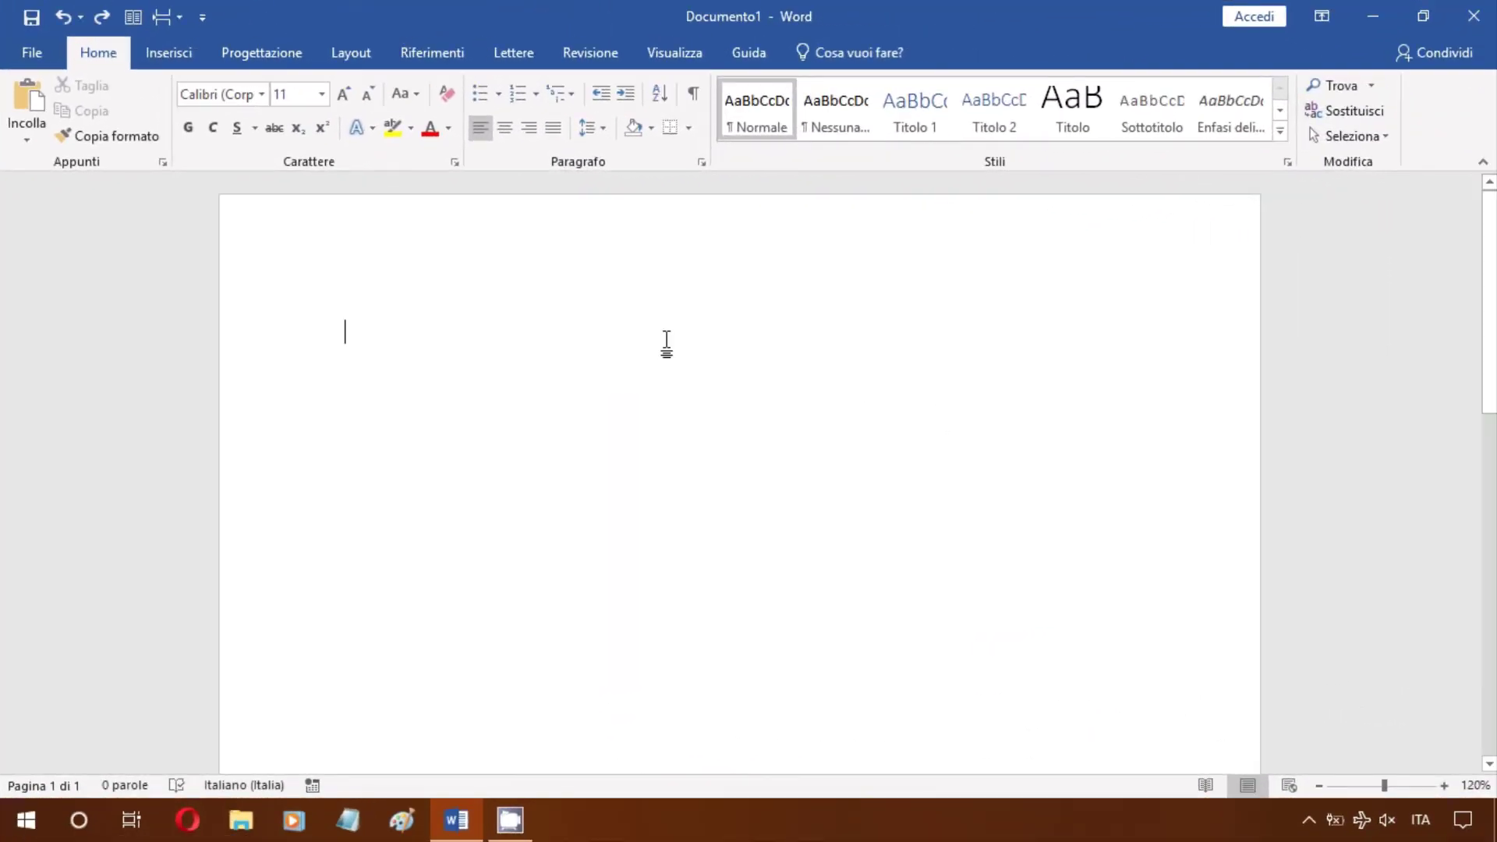
left_click(186, 51)
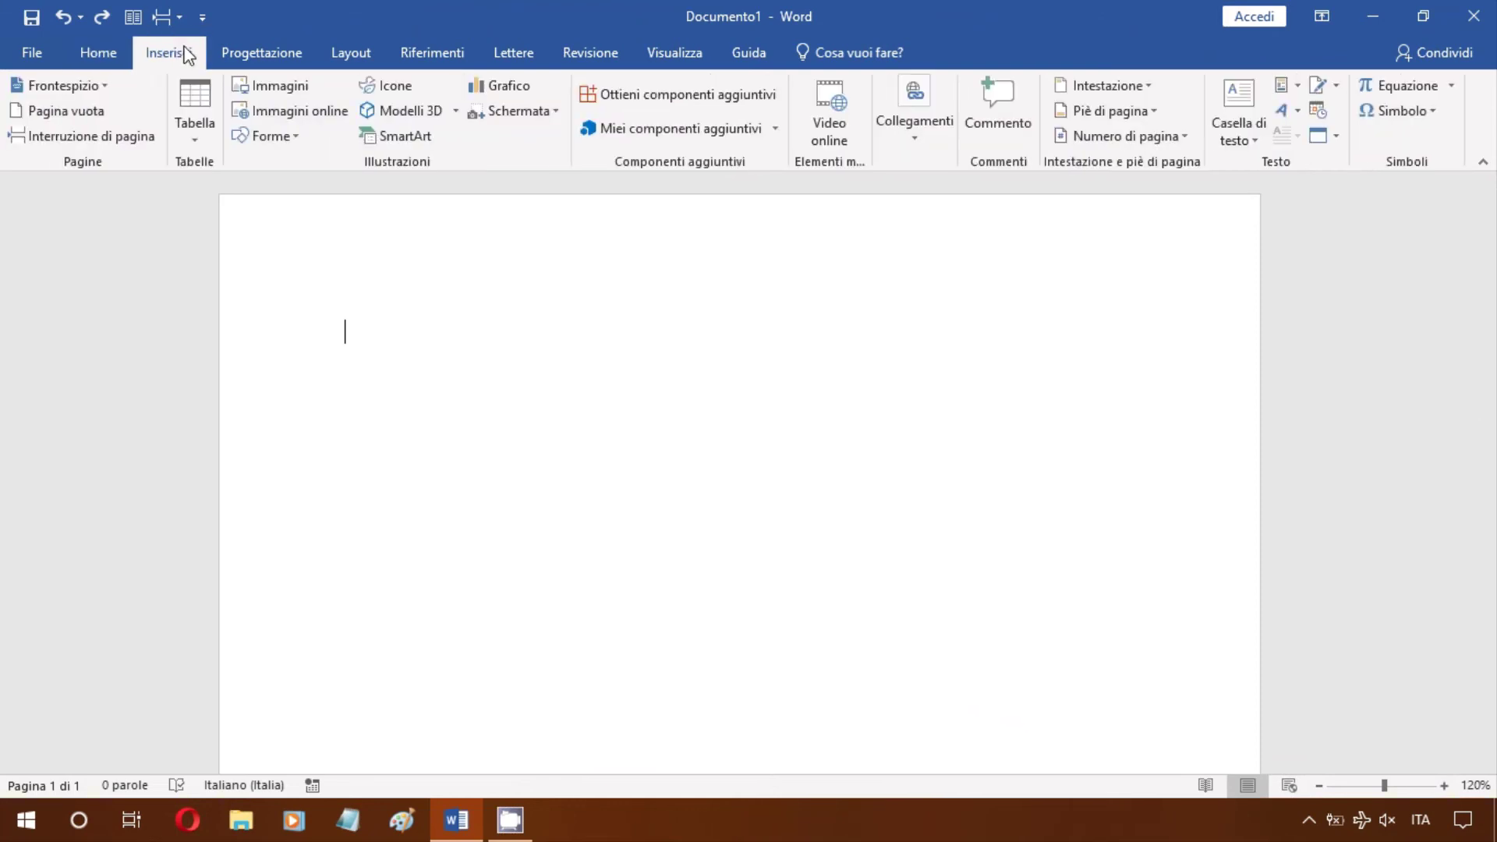
left_click(246, 53)
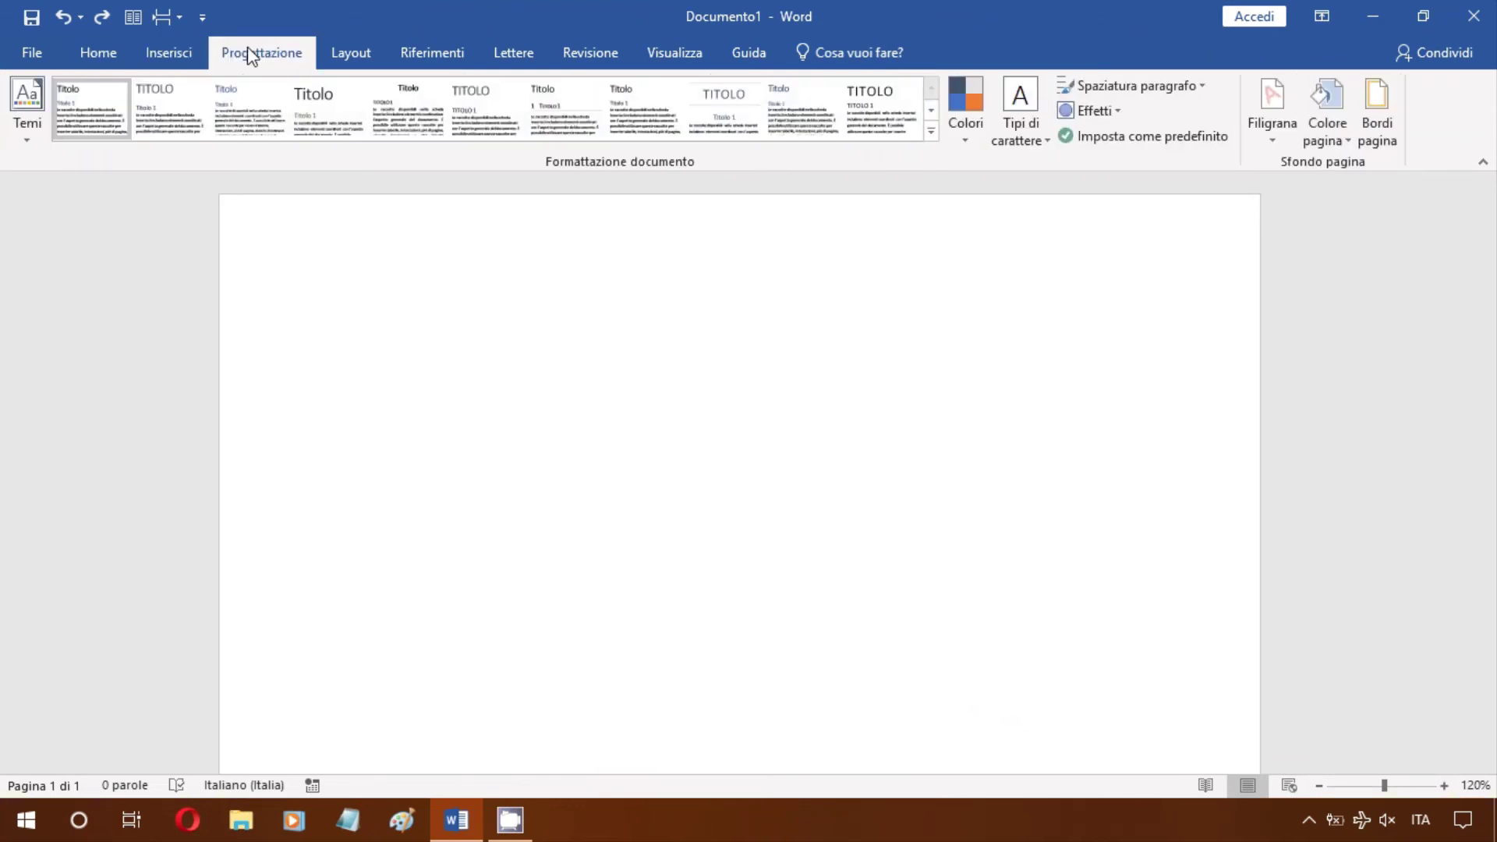
left_click(345, 53)
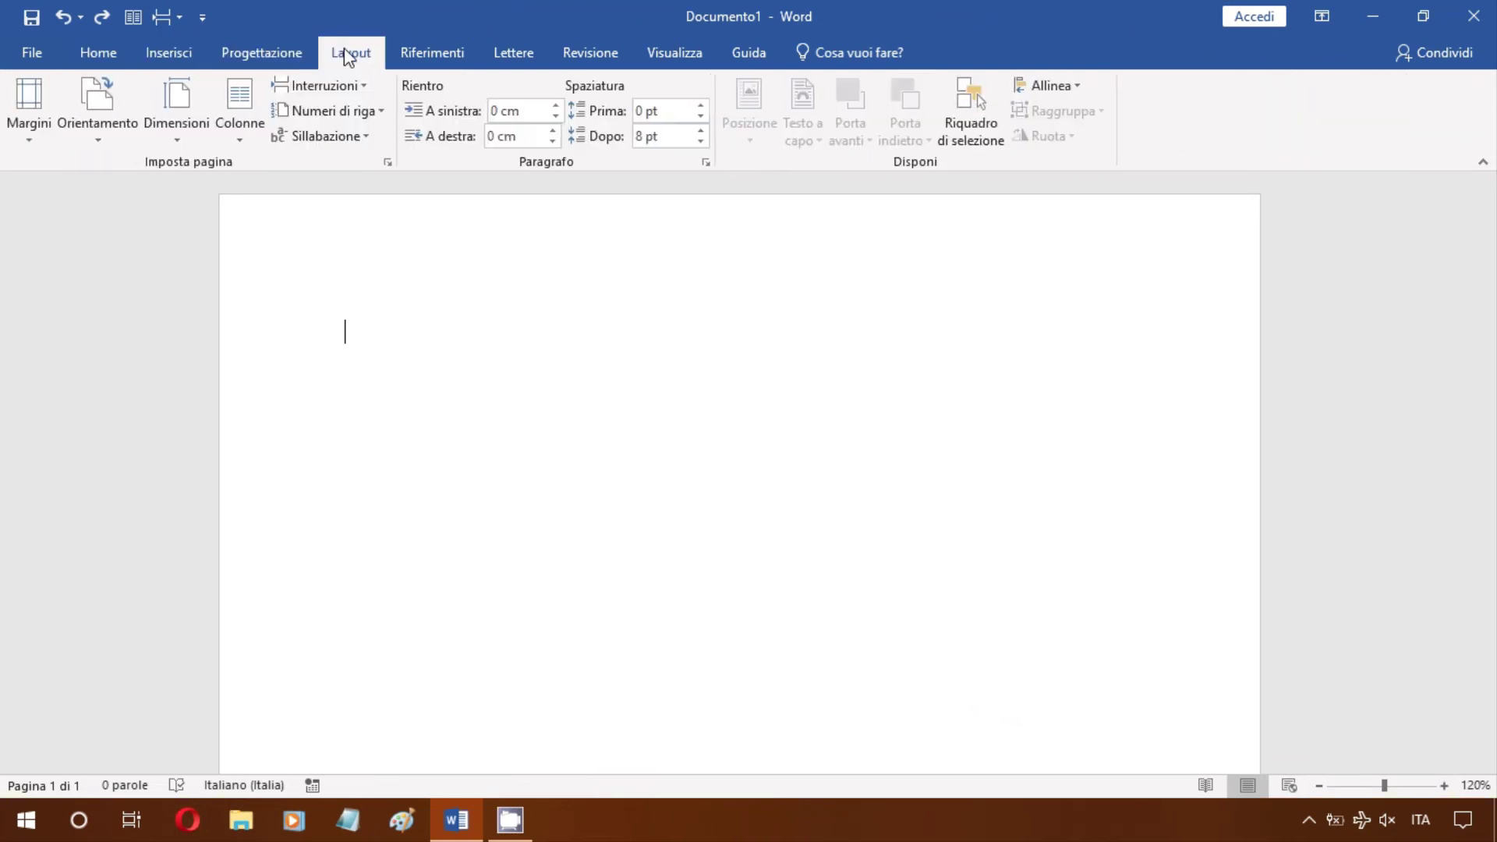
left_click(423, 53)
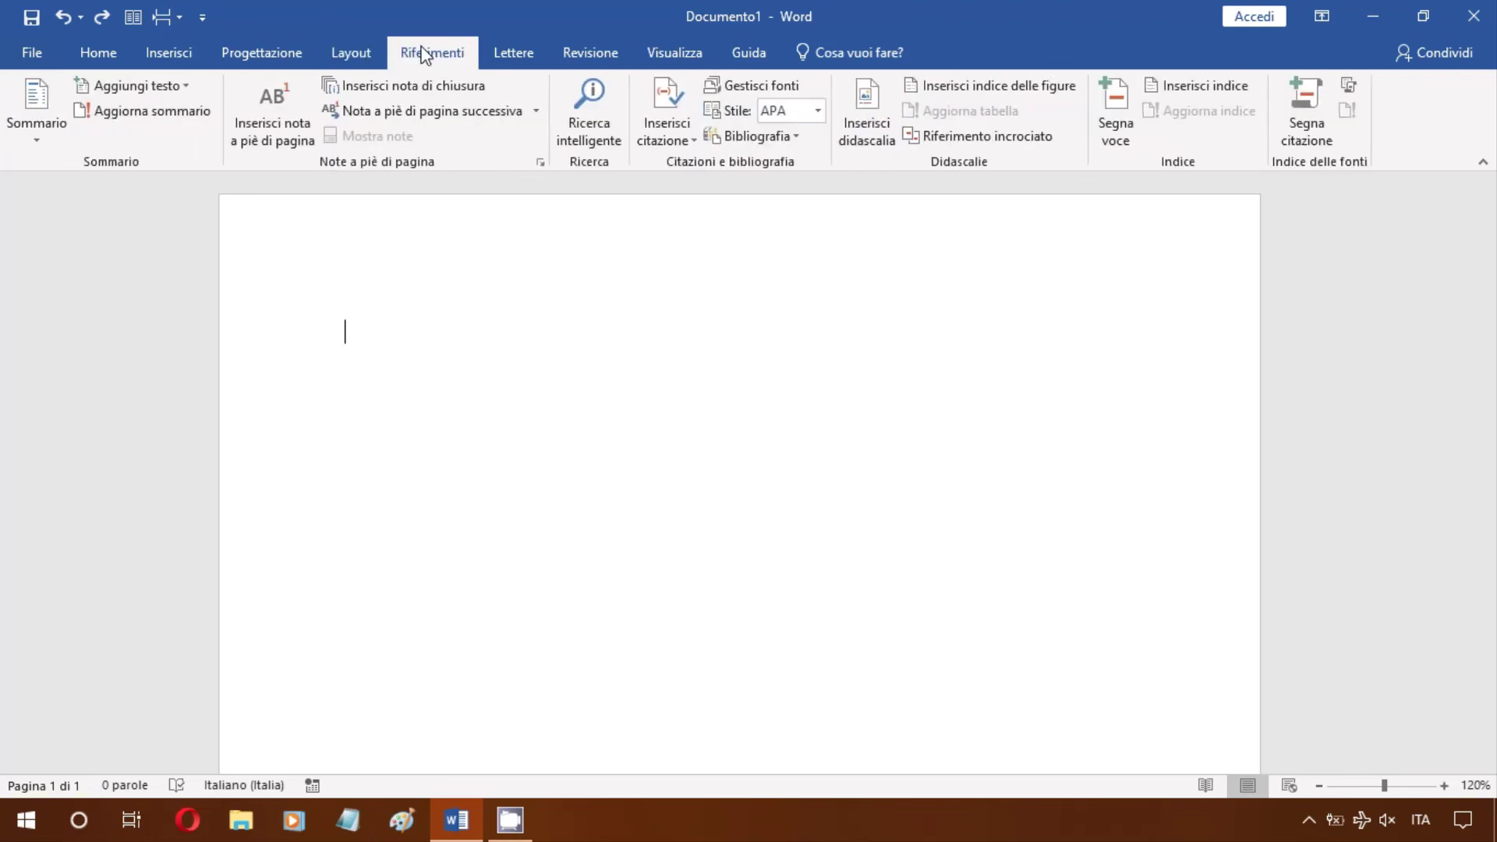
left_click(499, 53)
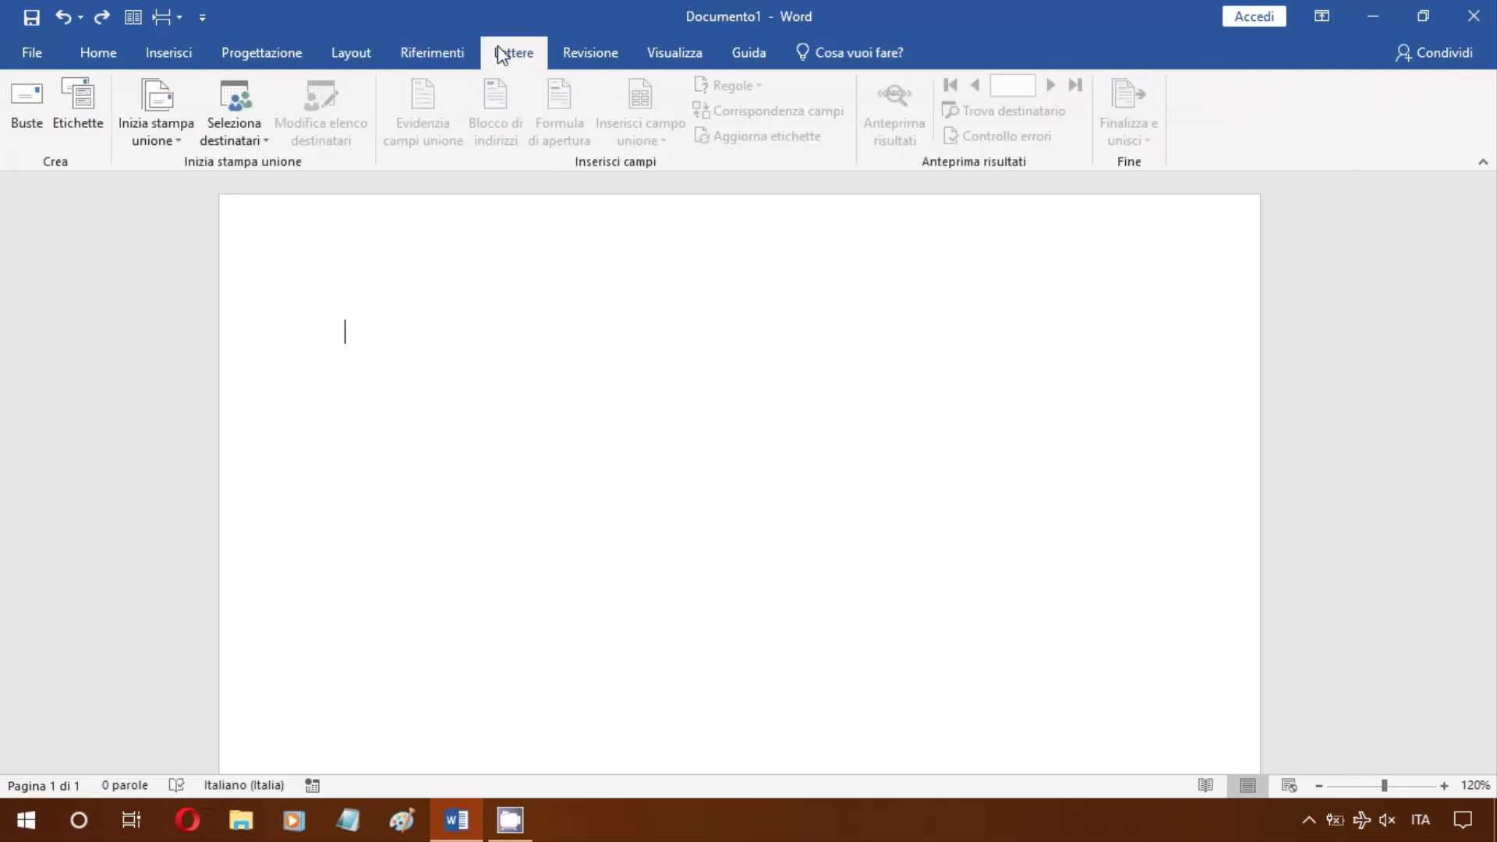
left_click(576, 45)
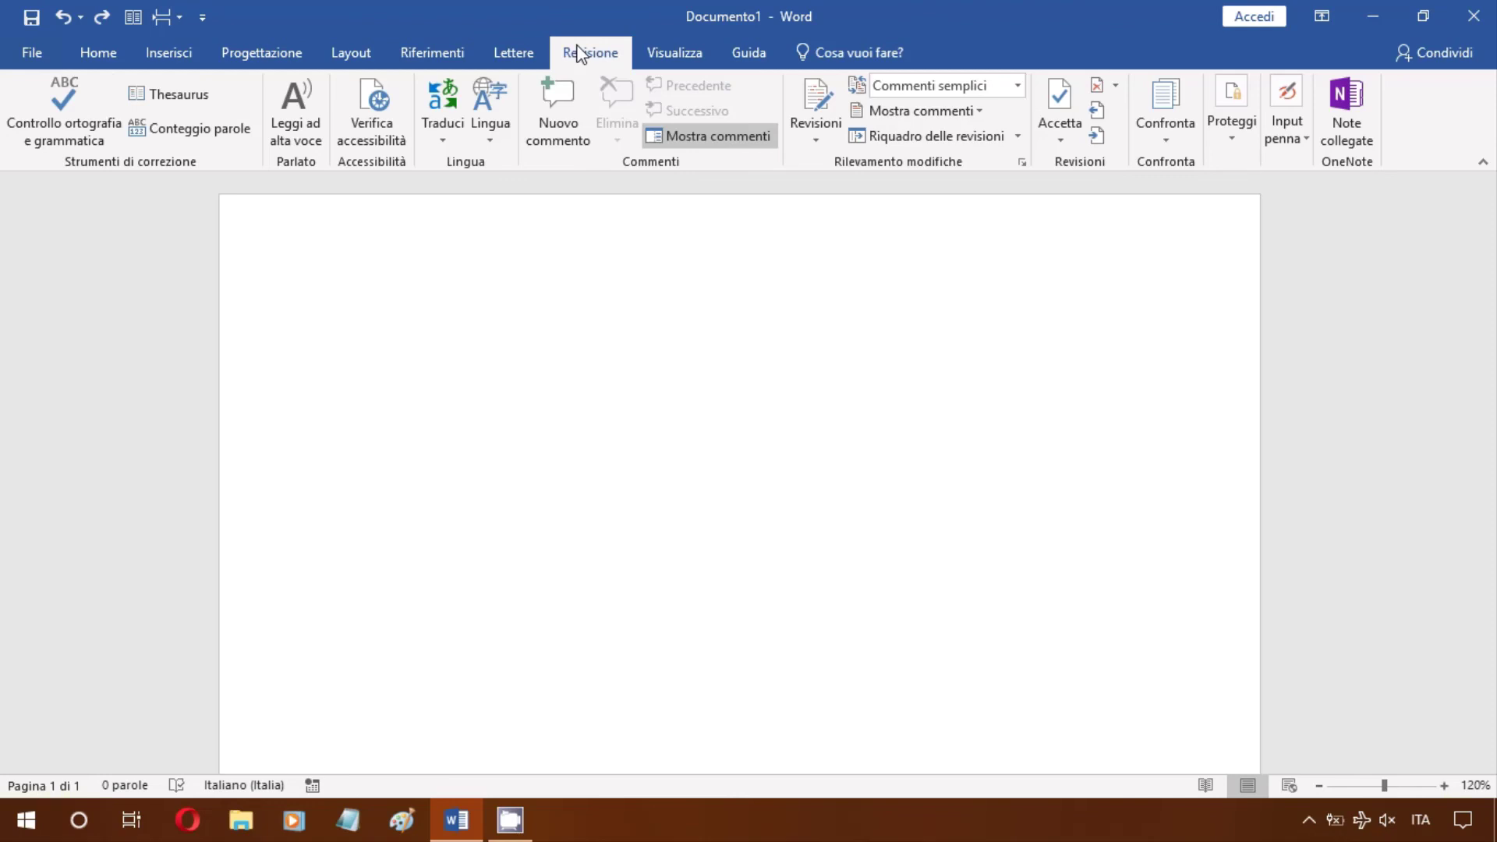
left_click(644, 50)
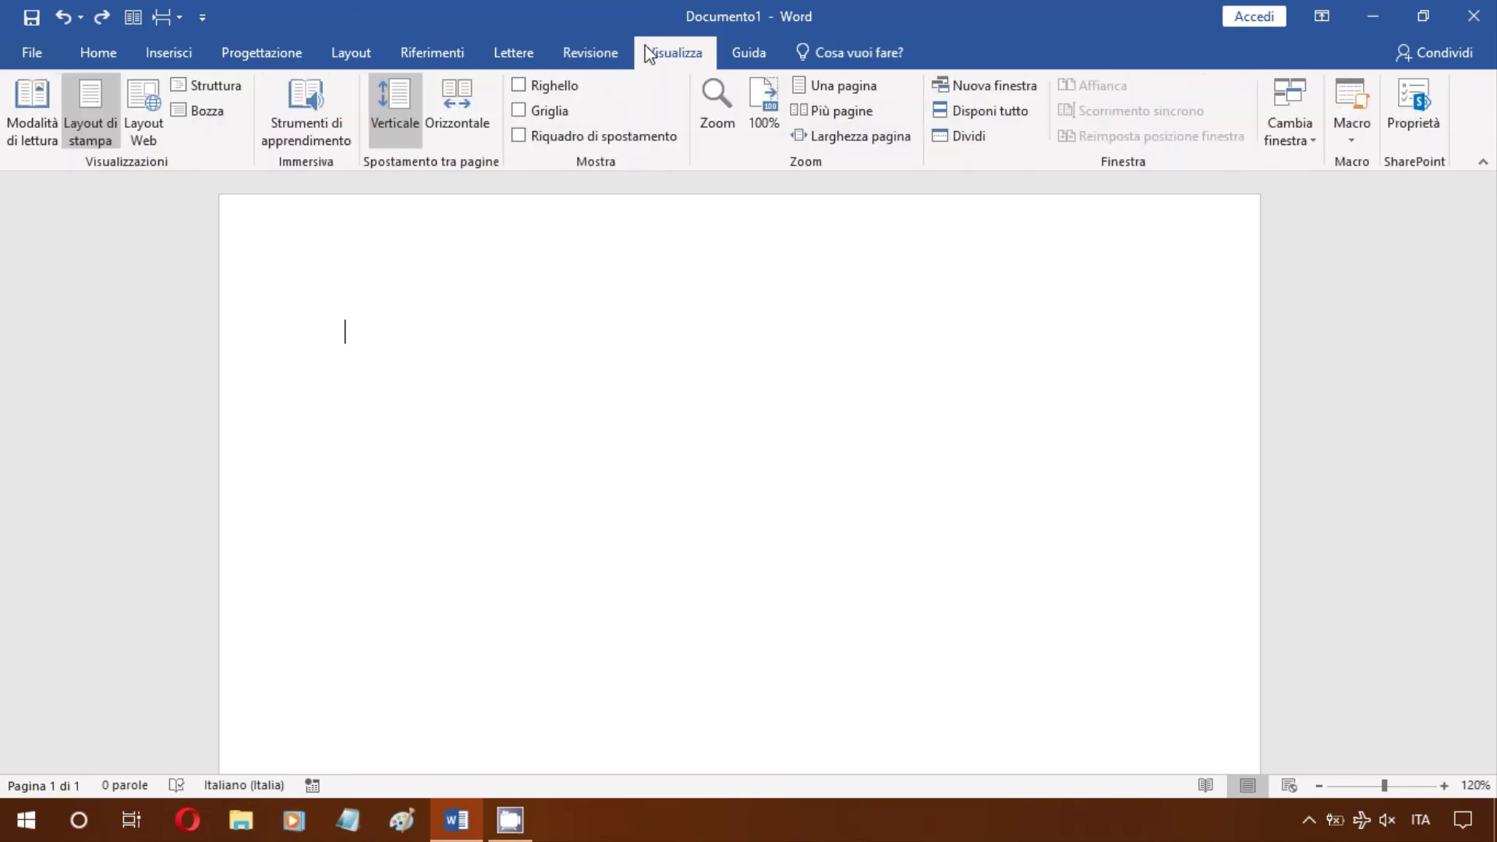
left_click(743, 47)
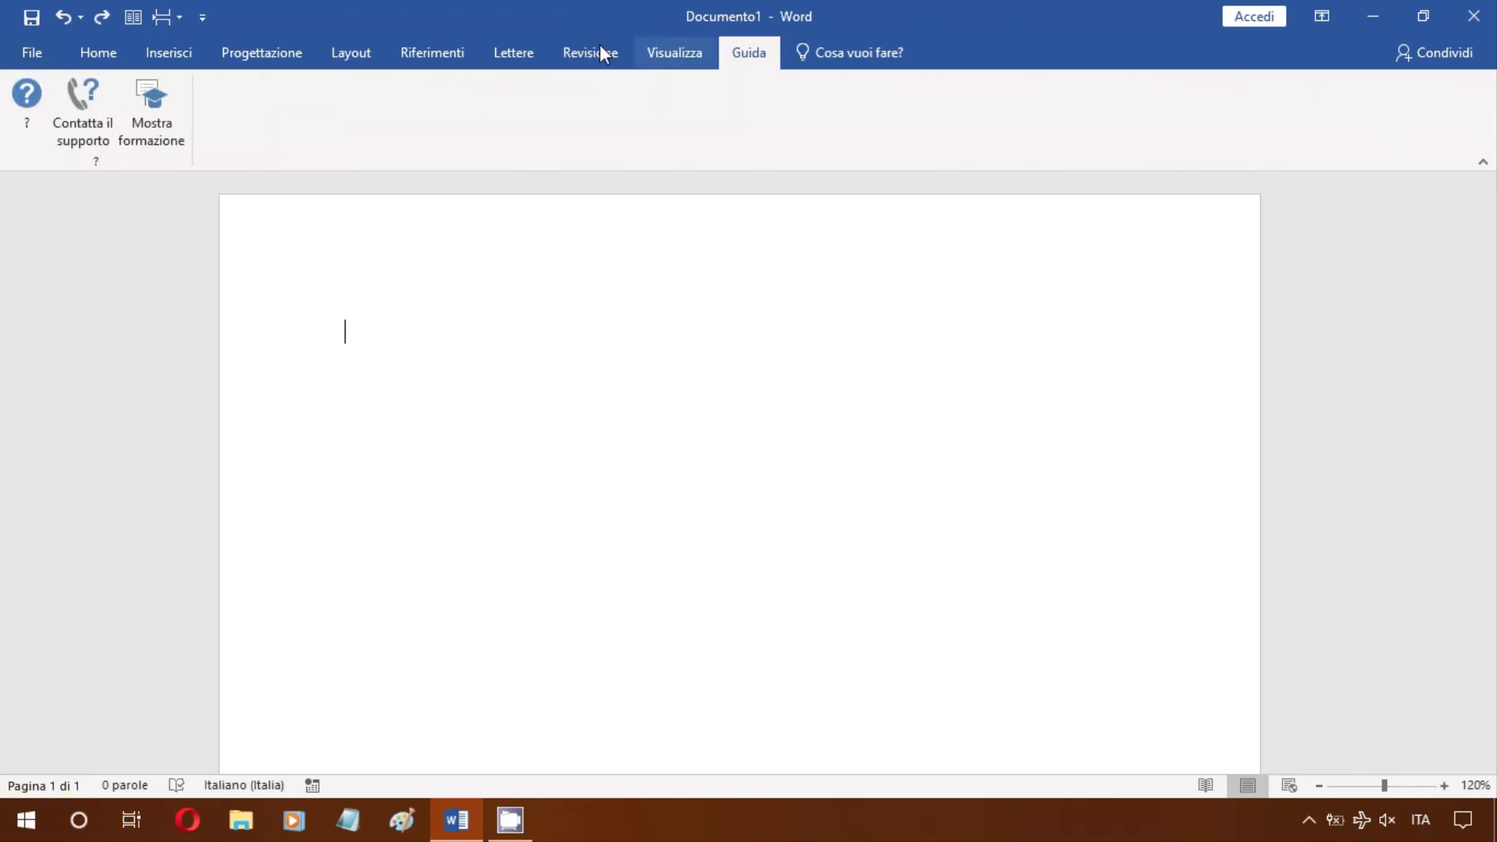
left_click(83, 54)
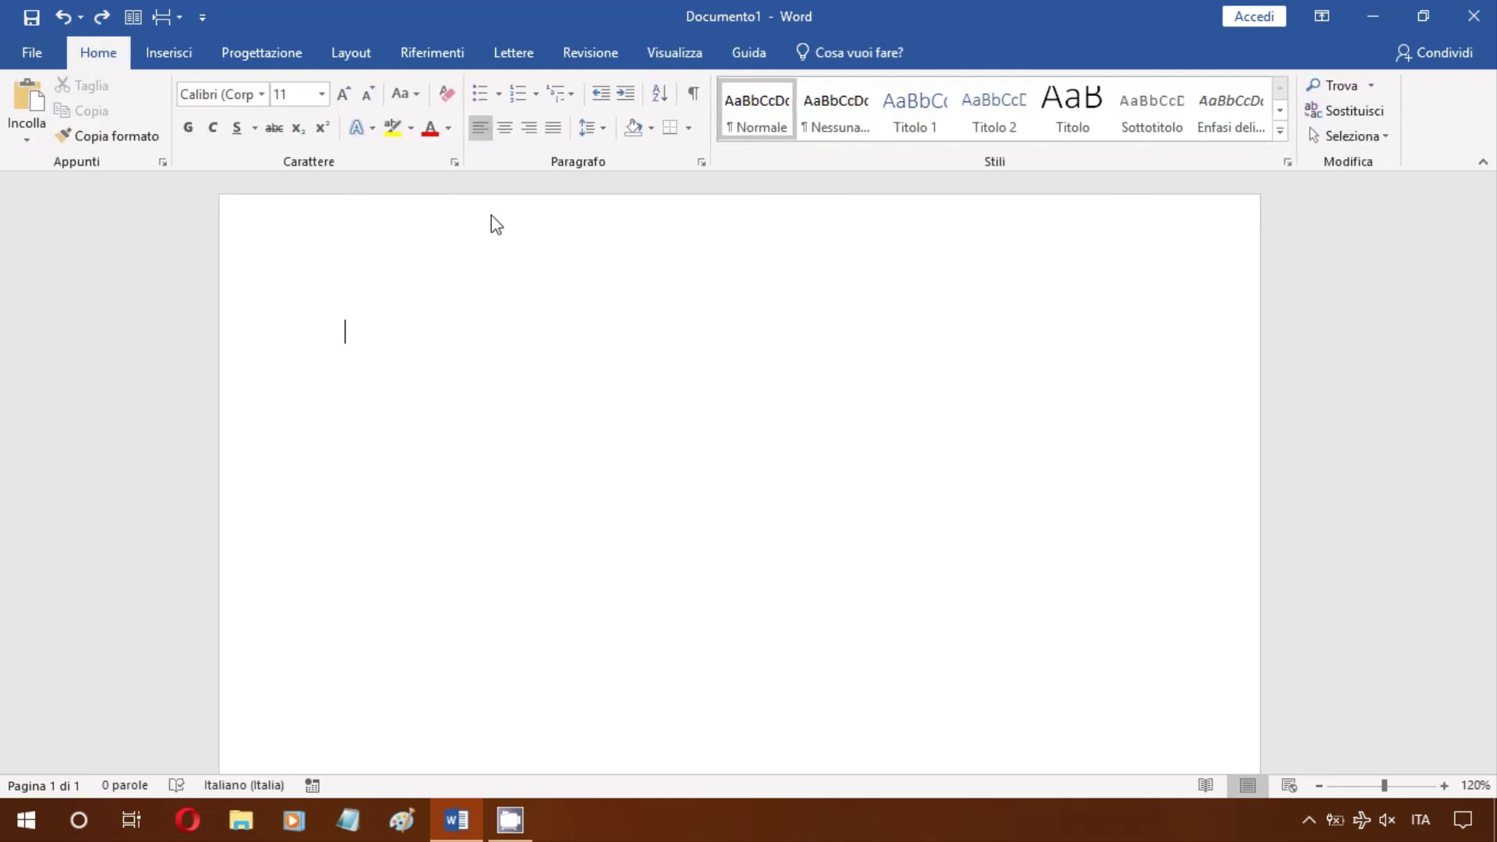